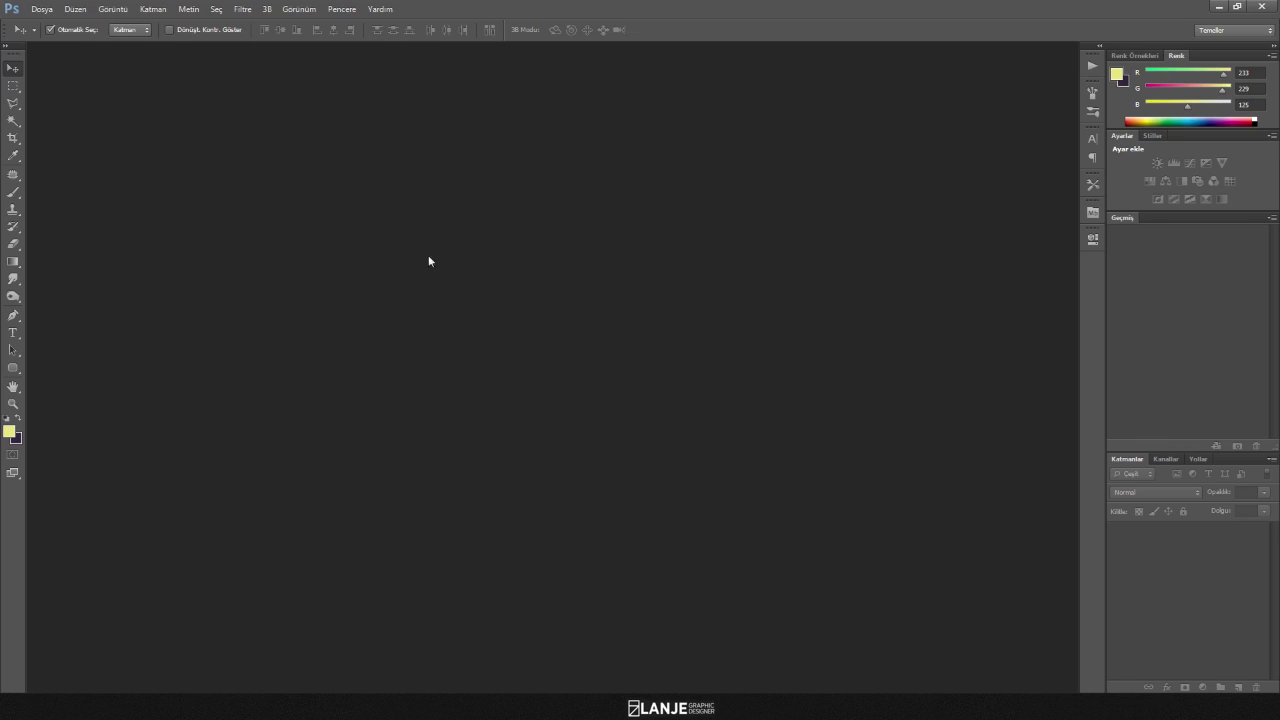
Create a 1920×1080 px document and place the expressions_6 photo, enlarging it to about 141%.
left_click(42, 9)
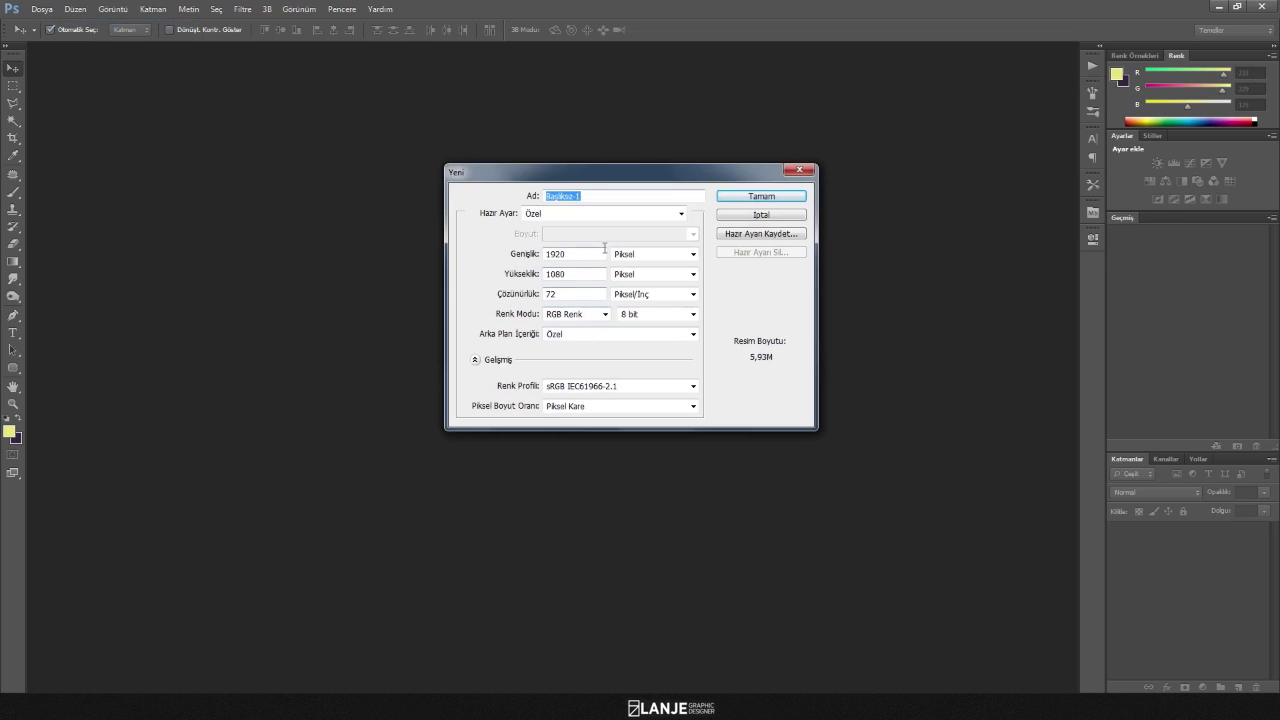
left_click(752, 198)
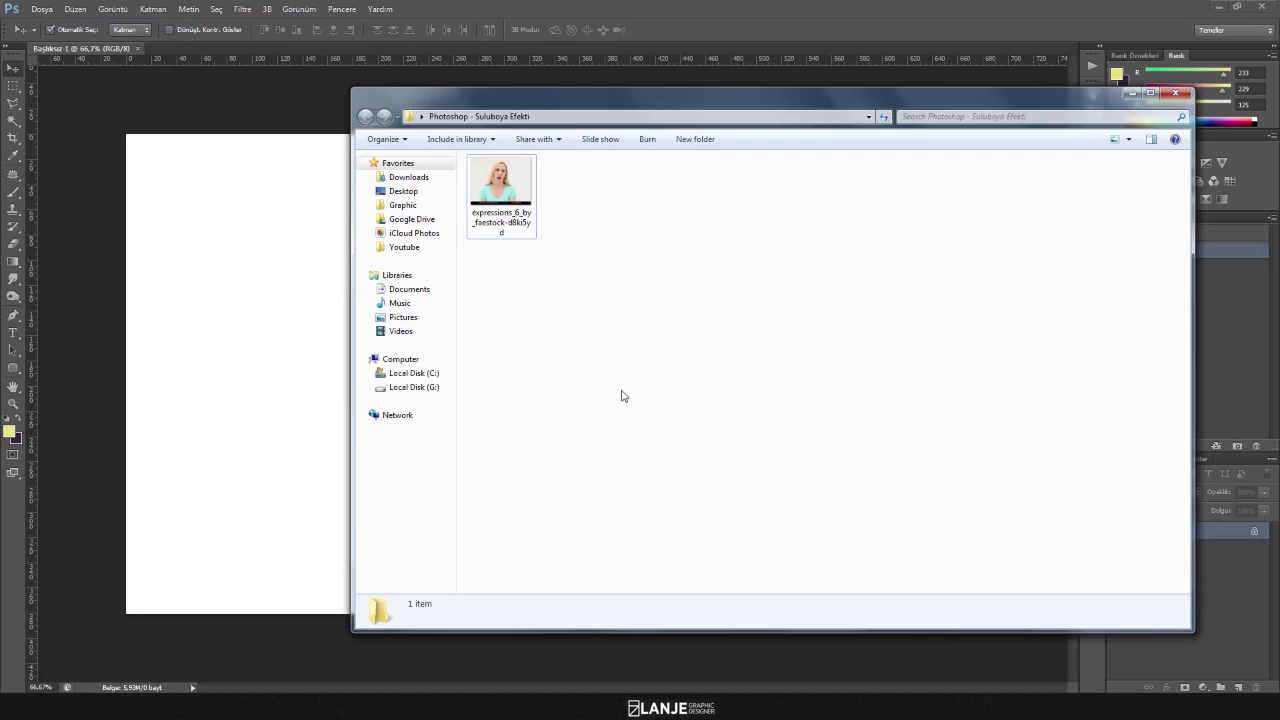
left_click_drag(586, 120, 633, 116)
left_click(543, 182)
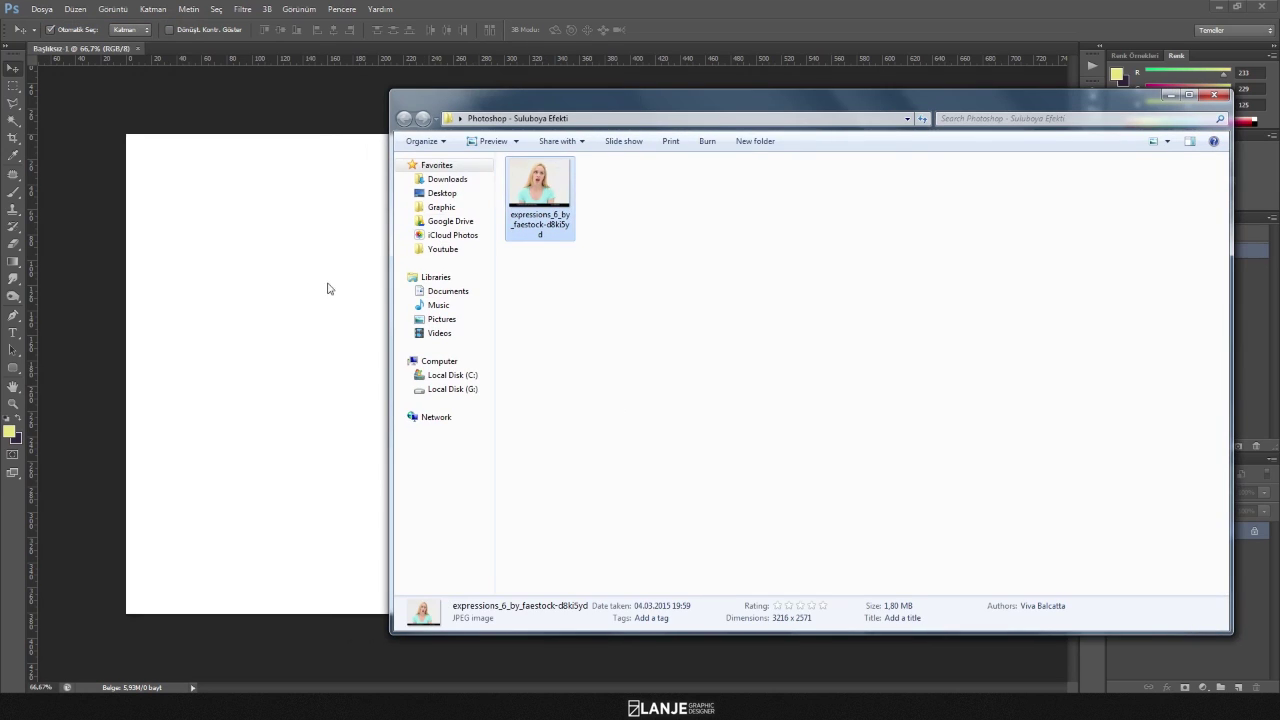
left_click_drag(327, 289, 330, 292)
left_click_drag(725, 511, 795, 566)
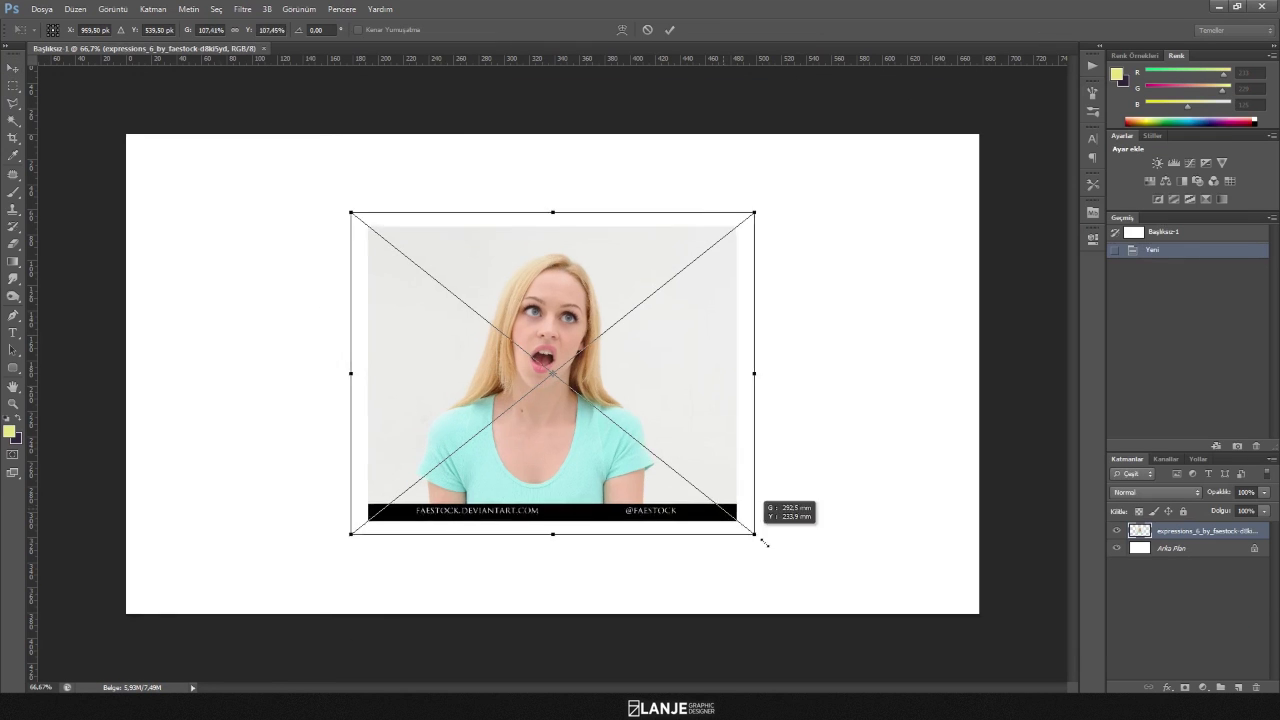
Commit the photo at about 141% and rasterize its layer.
key("Return")
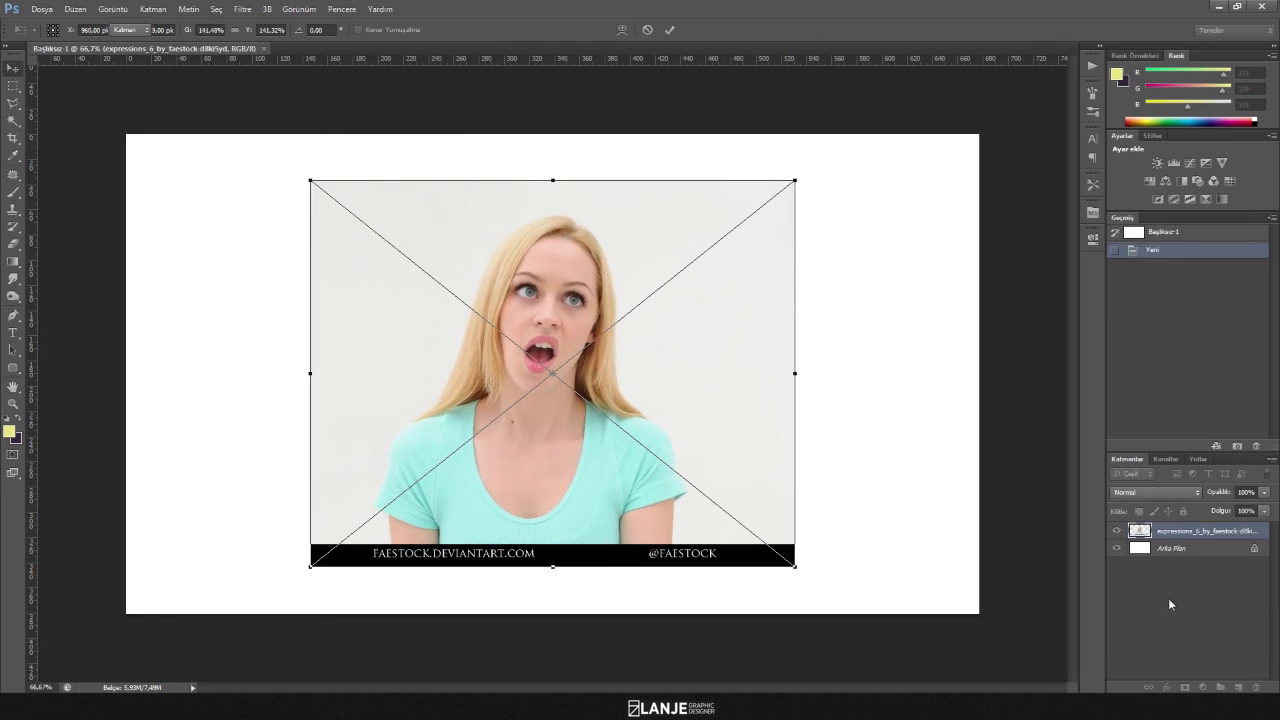
right_click(1191, 532)
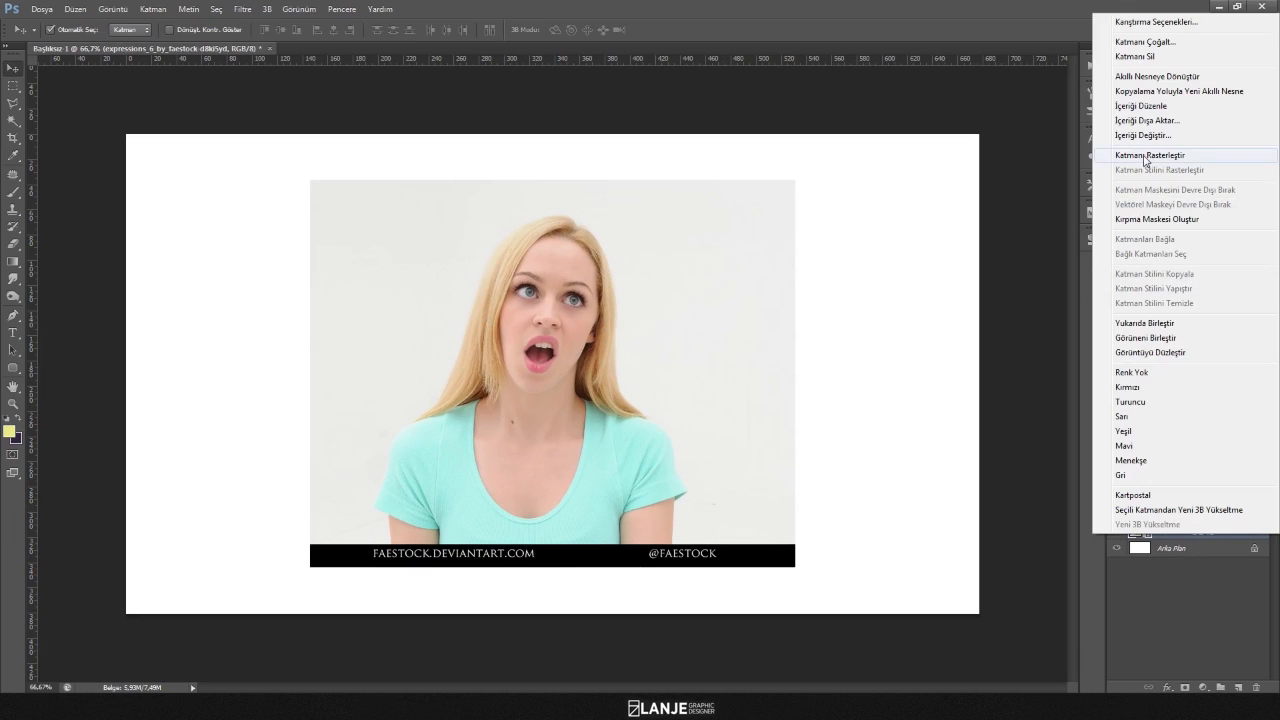
left_click(1147, 157)
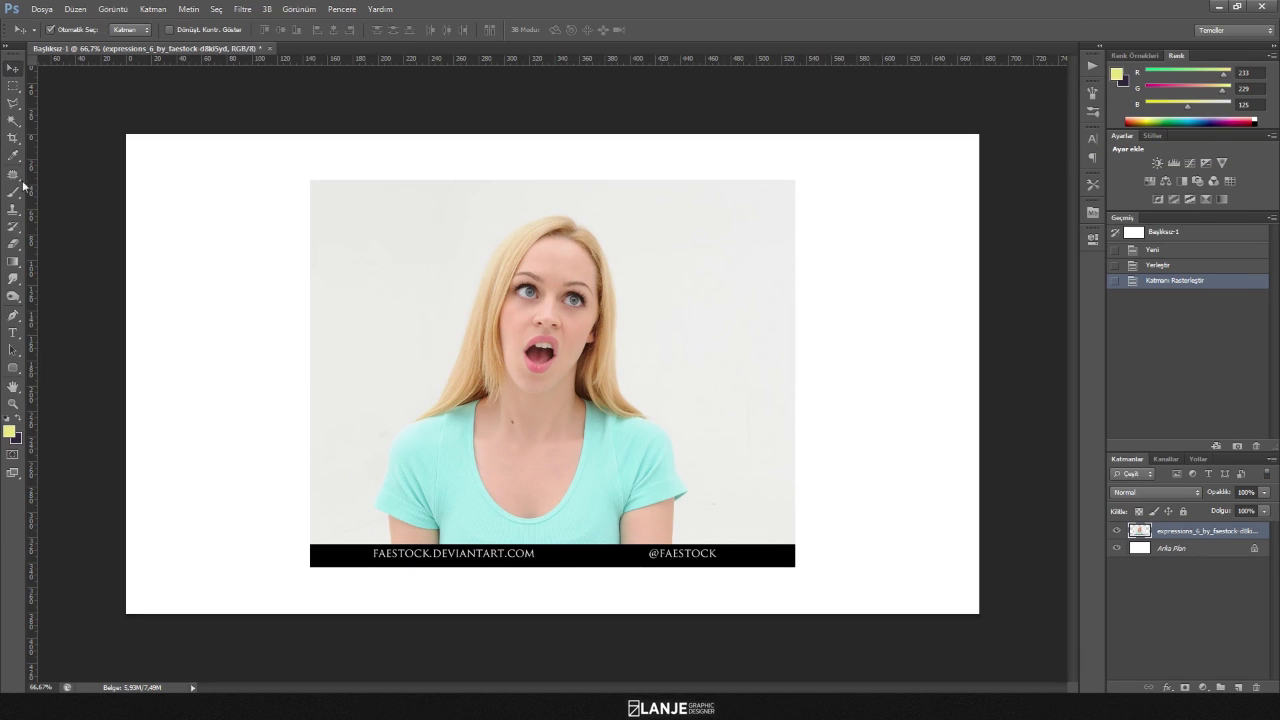
Erase the black watermark bar along the bottom and nudge the photo about 16 px right.
key("m")
right_click(11, 88)
left_click(70, 87)
left_click_drag(277, 597, 863, 545)
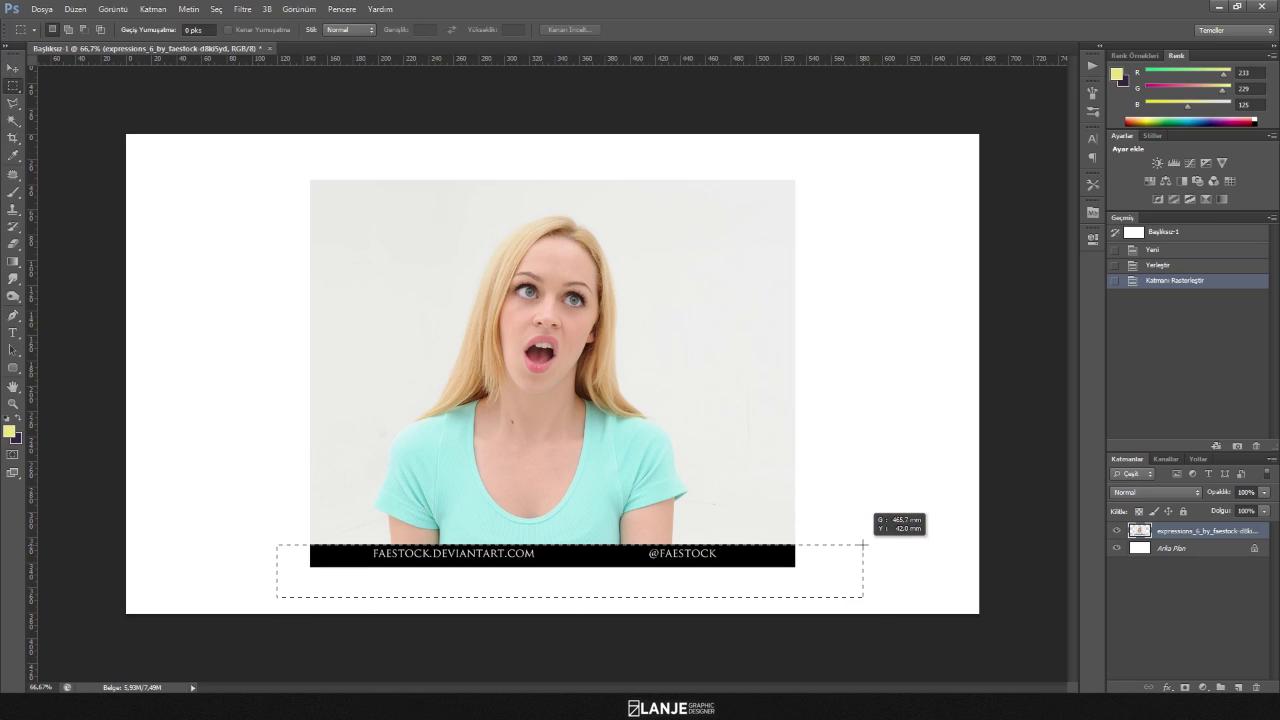
left_click_drag(862, 545, 865, 542)
key("Delete")
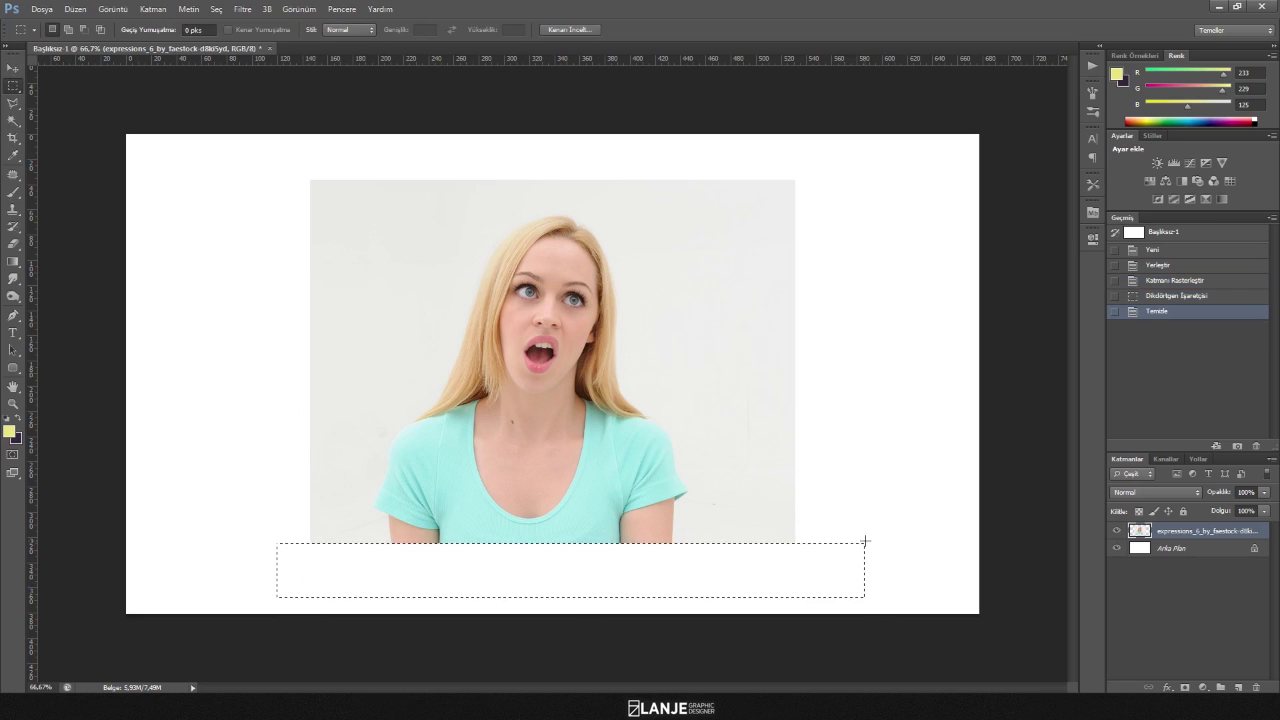
key("ctrl+d")
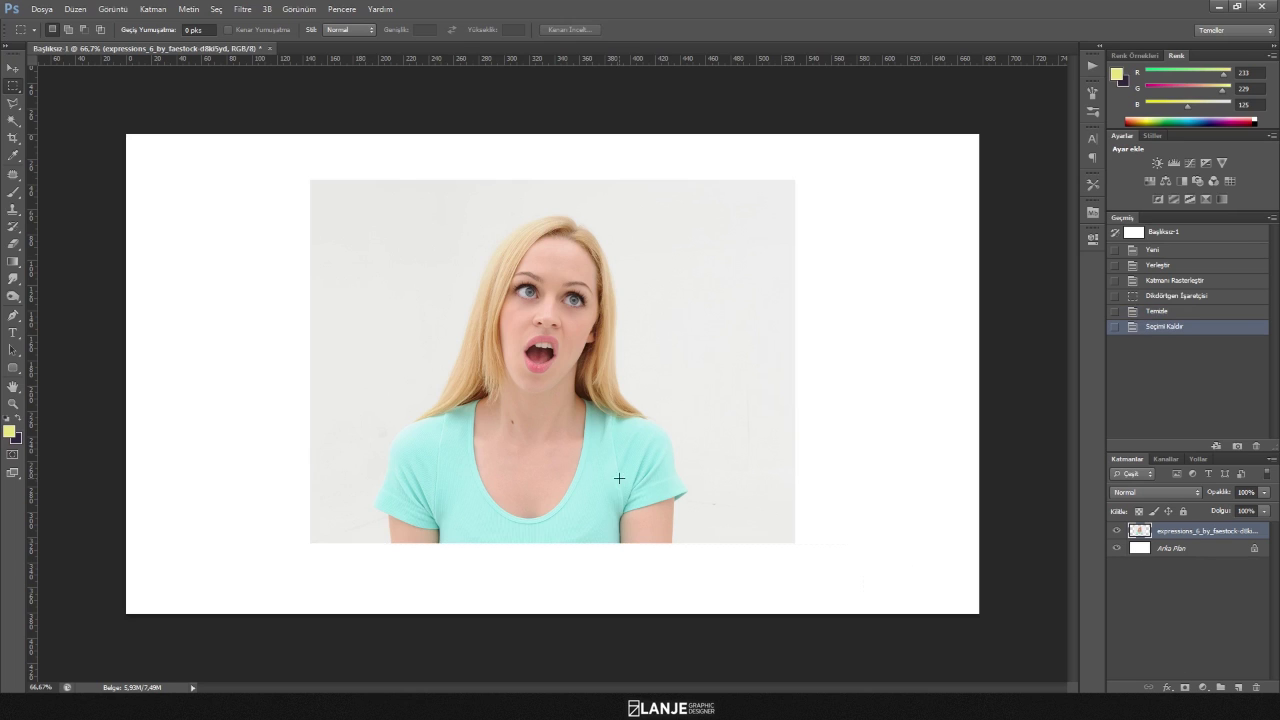
key("v")
left_click_drag(539, 438, 554, 439)
Add an inverted layer mask that hides the photo, then bring up the Brush presets.
left_click(1184, 687)
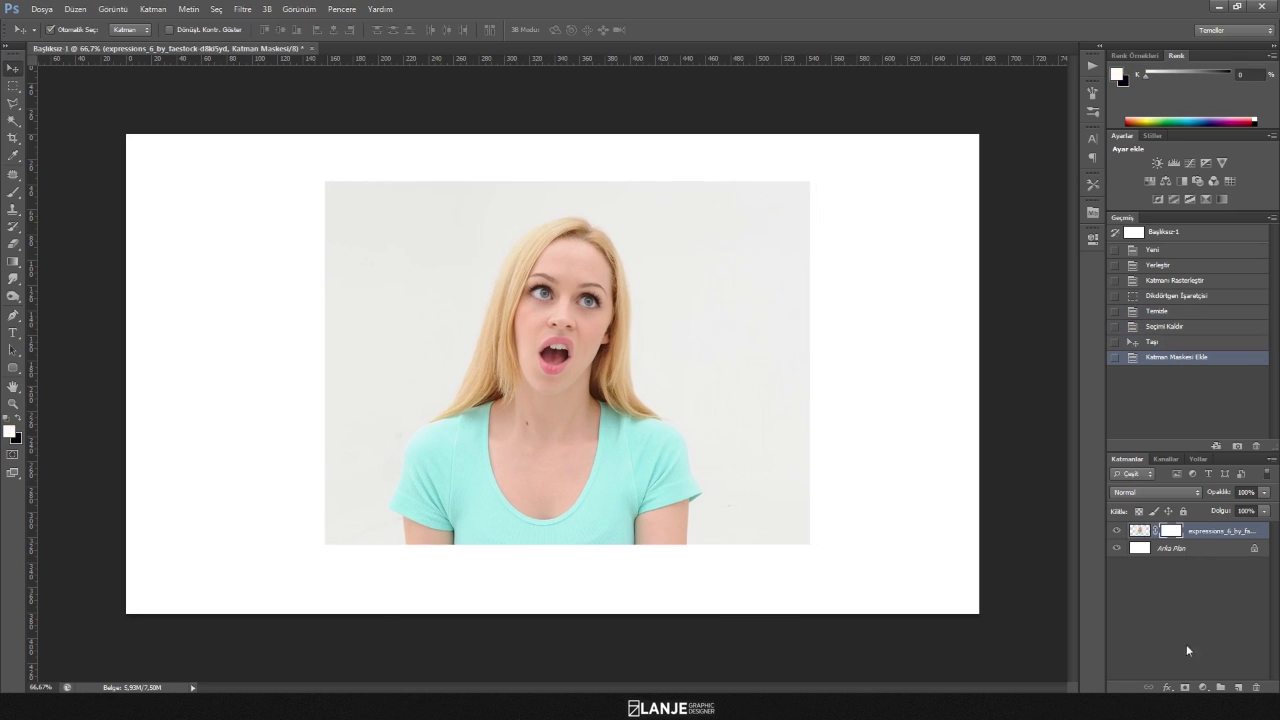
double_click(1176, 533)
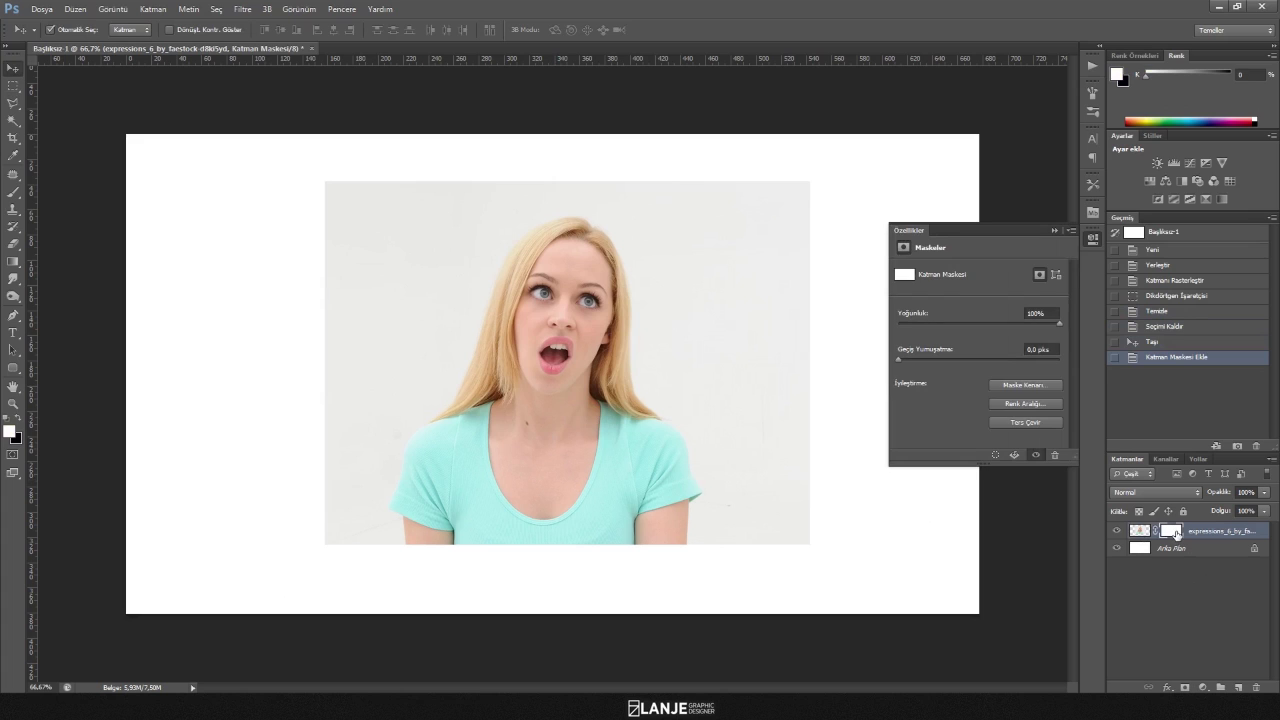
left_click(1019, 423)
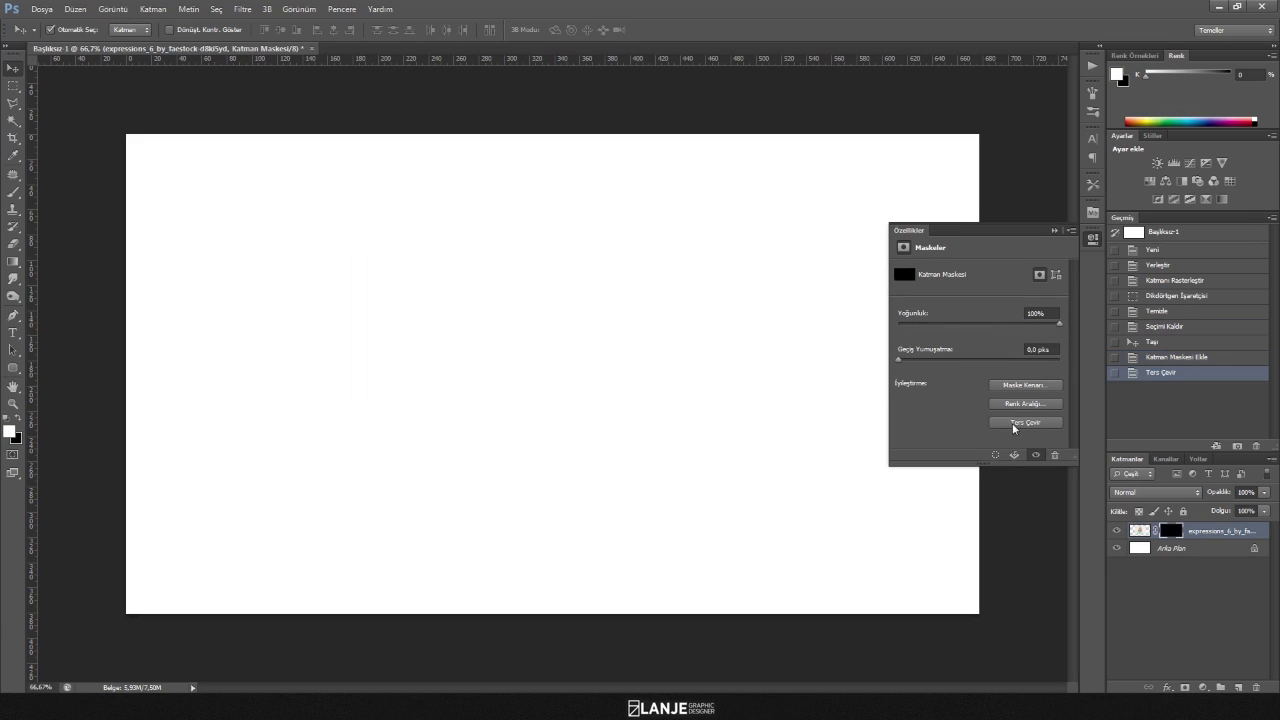
left_click(1054, 230)
left_click(13, 191)
right_click(503, 277)
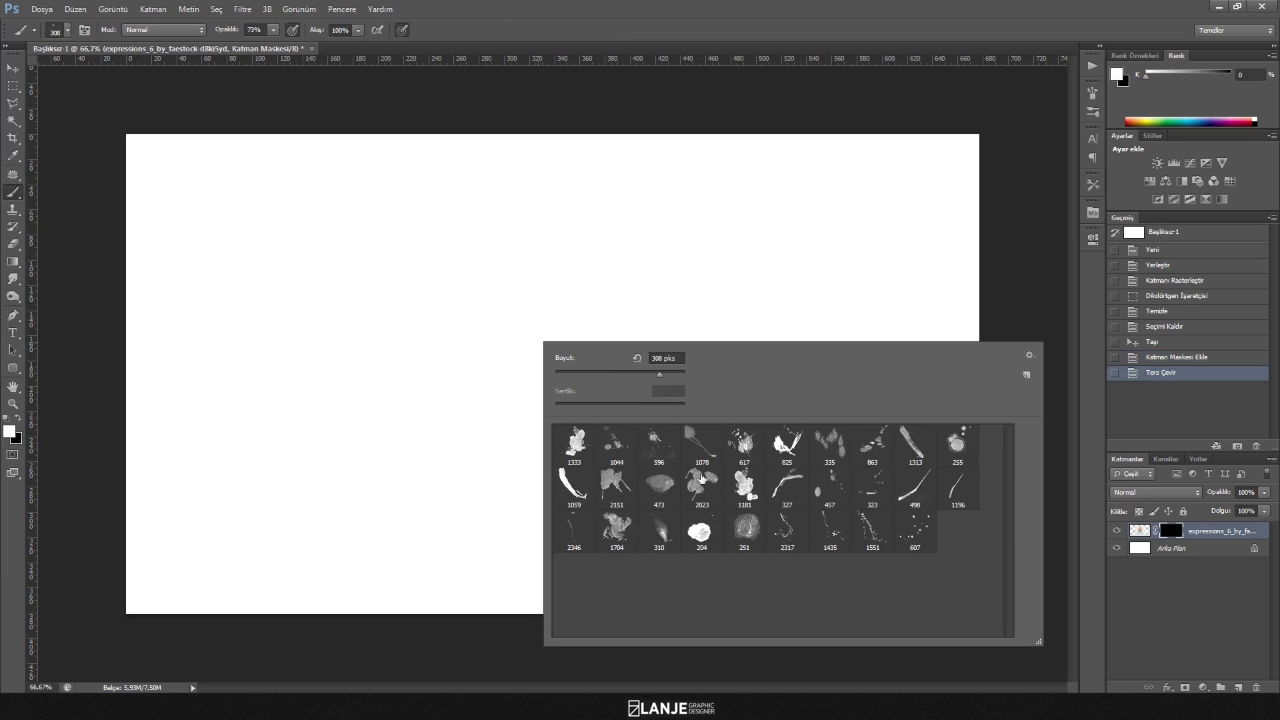
Load the gradient_splats ABR brush set into the brush presets.
left_click(1028, 357)
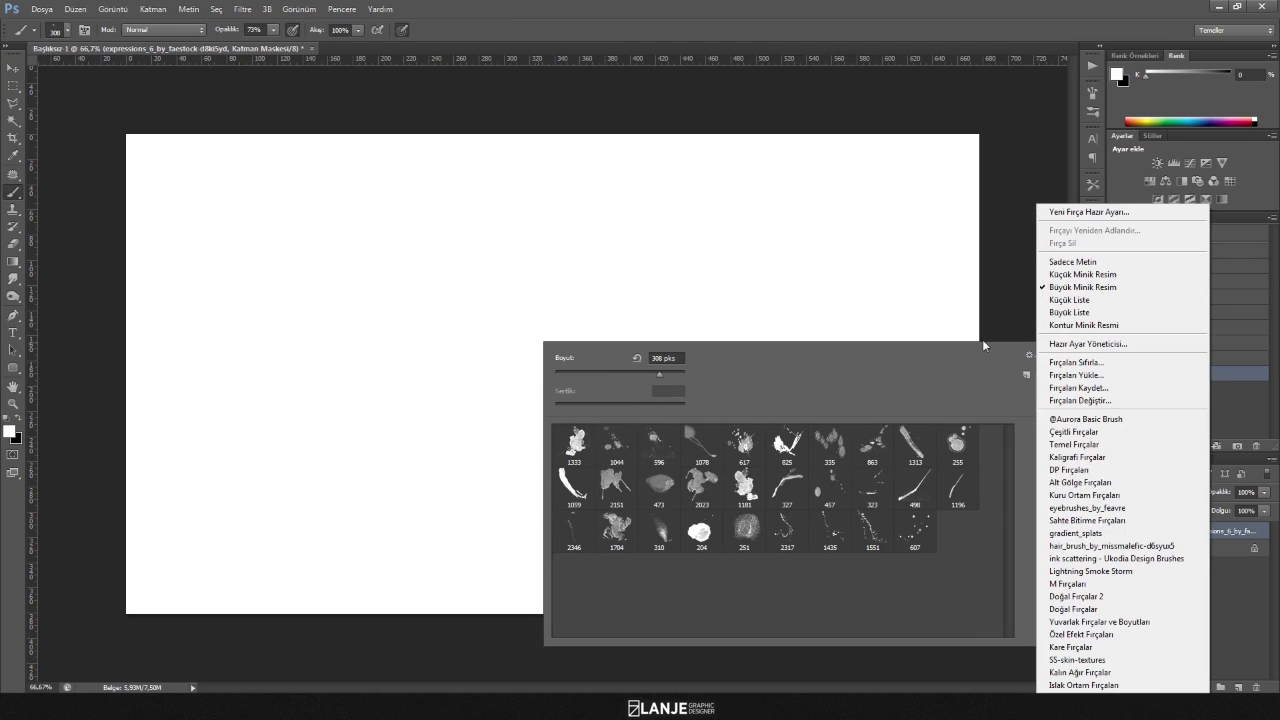
left_click(1076, 375)
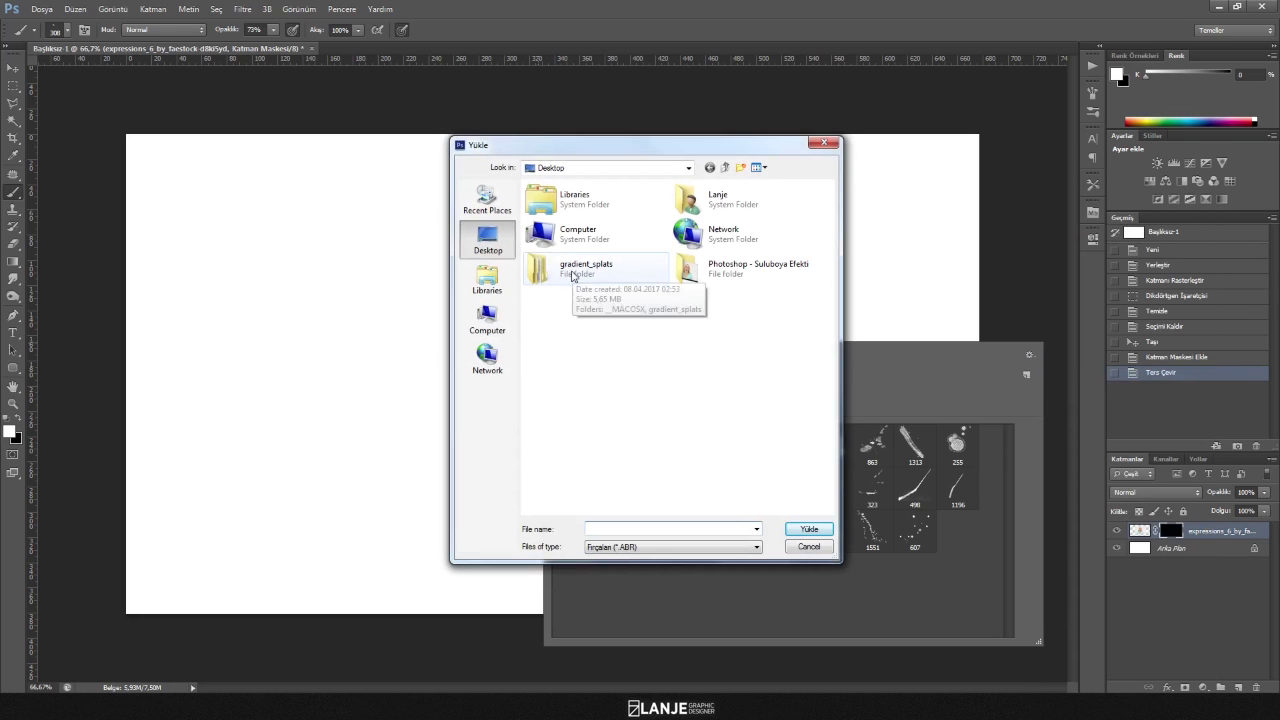
double_click(572, 275)
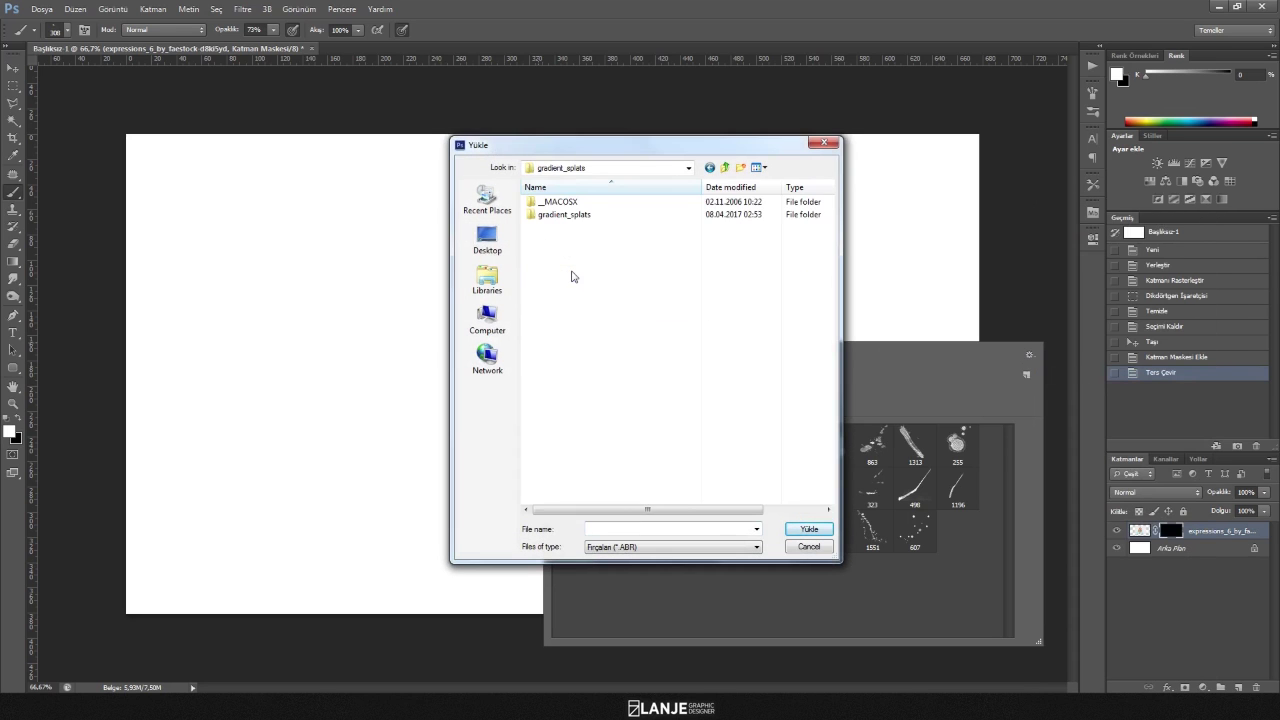
double_click(576, 219)
left_click(570, 205)
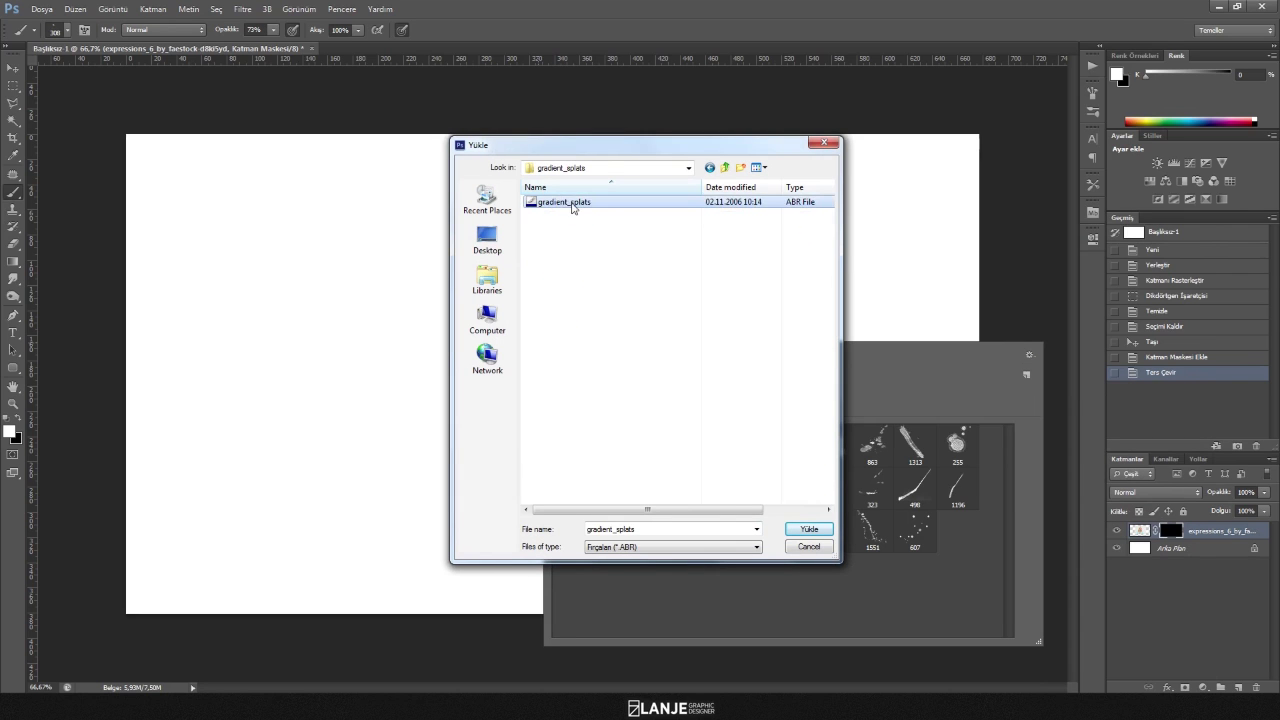
left_click(808, 528)
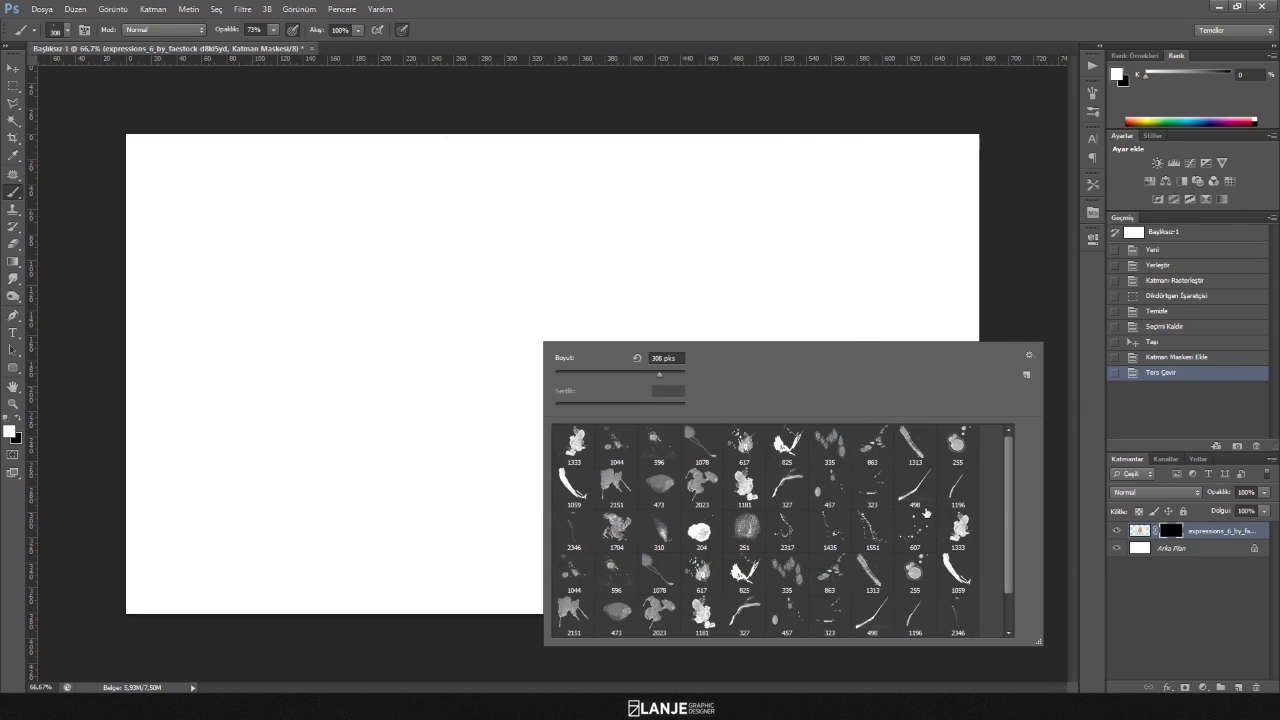
Undo the mask change and re-invert the mask so the photo stays hidden.
left_click_drag(1006, 510, 993, 538)
key("ctrl+z")
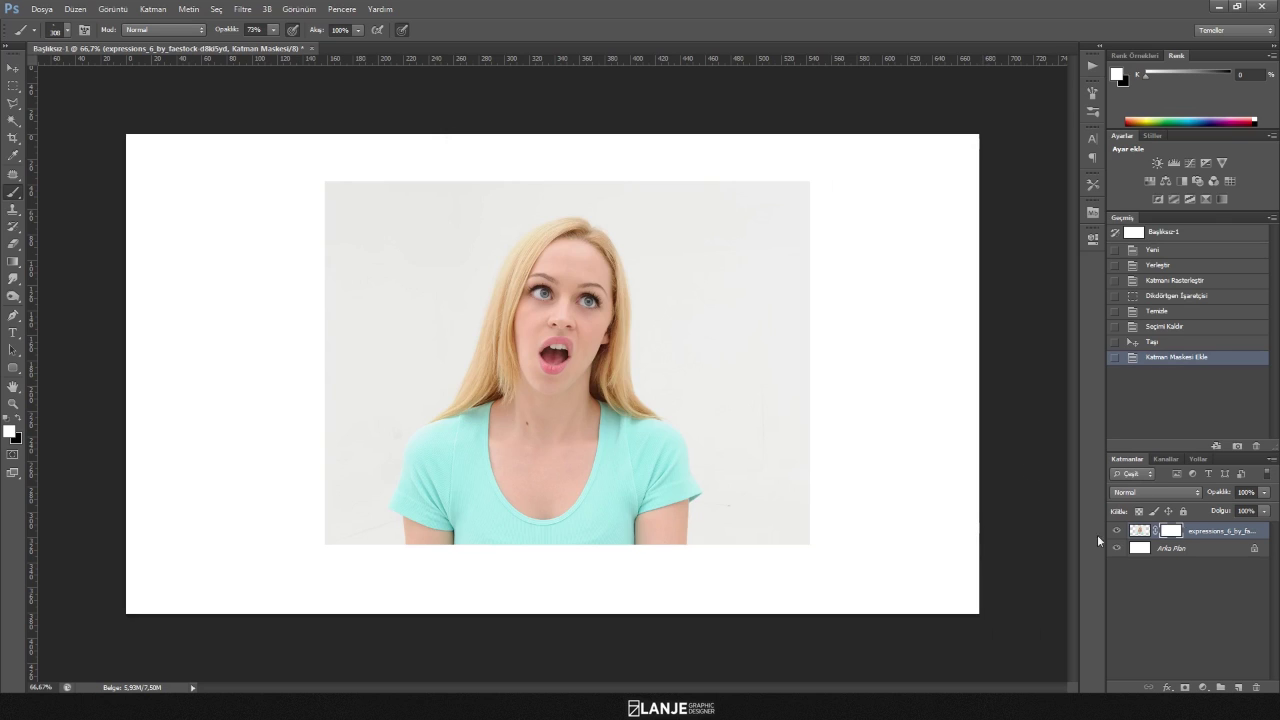
double_click(1170, 531)
left_click(1026, 422)
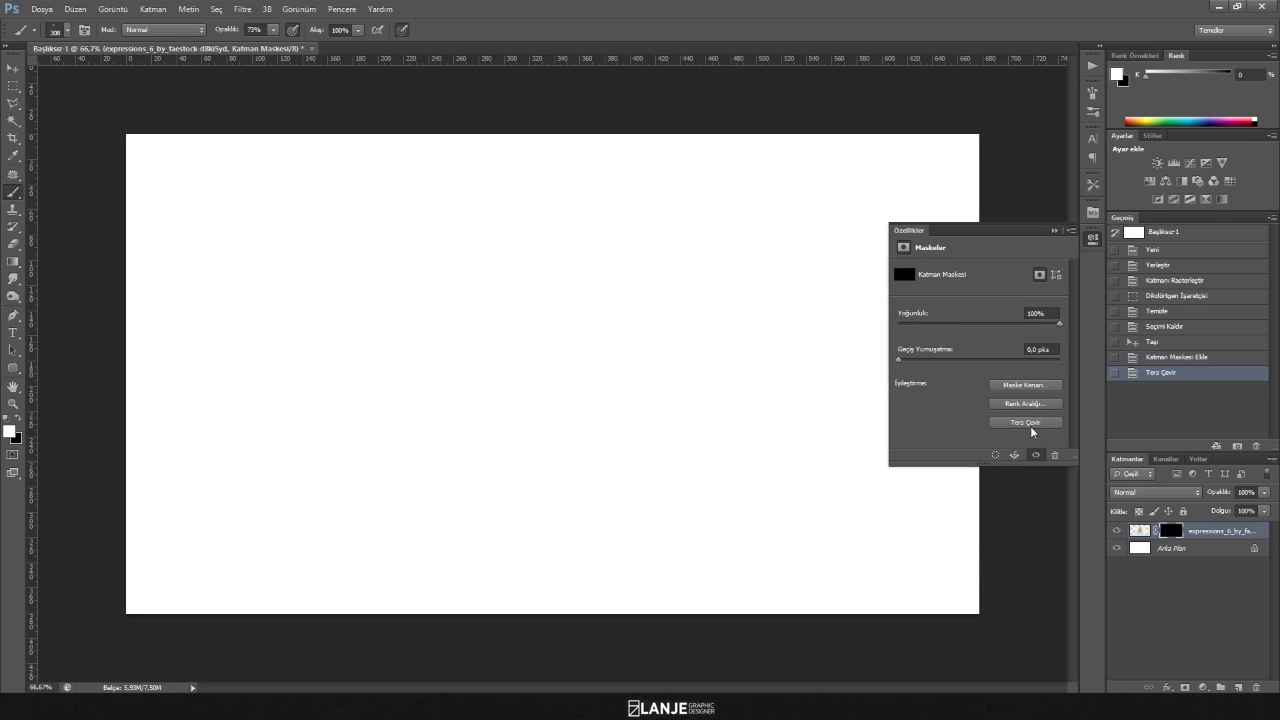
left_click(1053, 231)
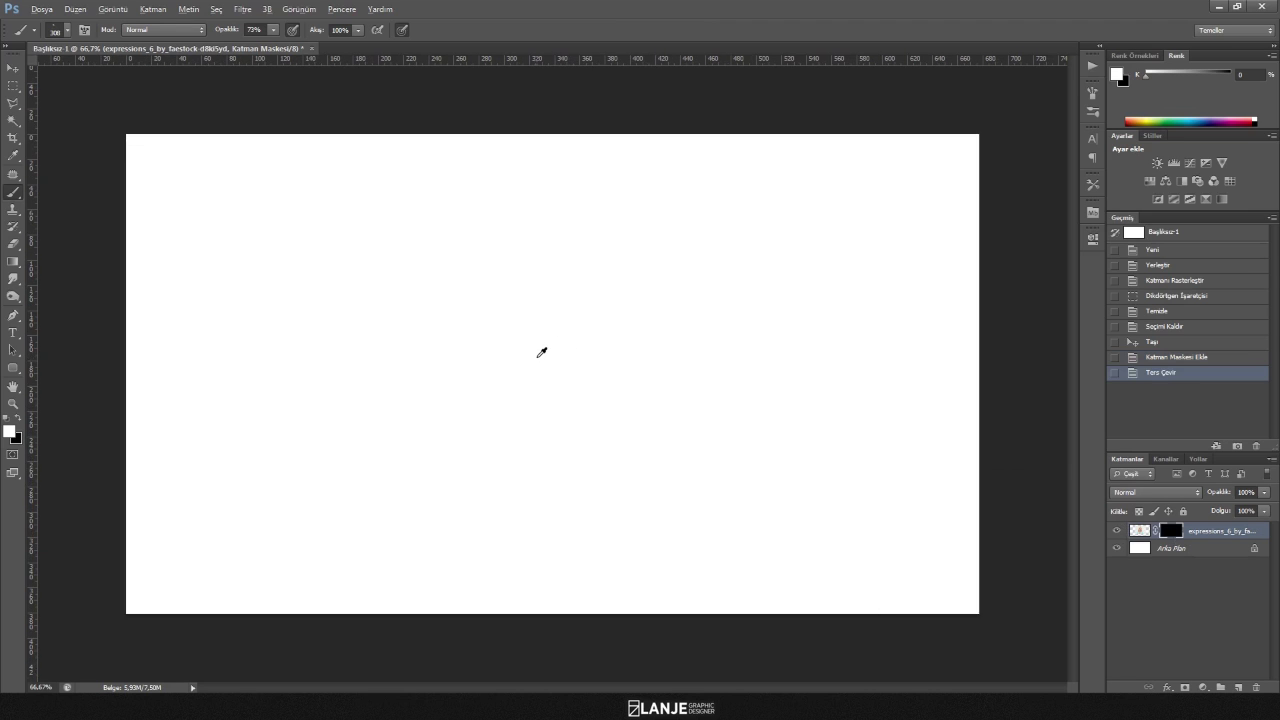
scroll(543, 349, "up", 1)
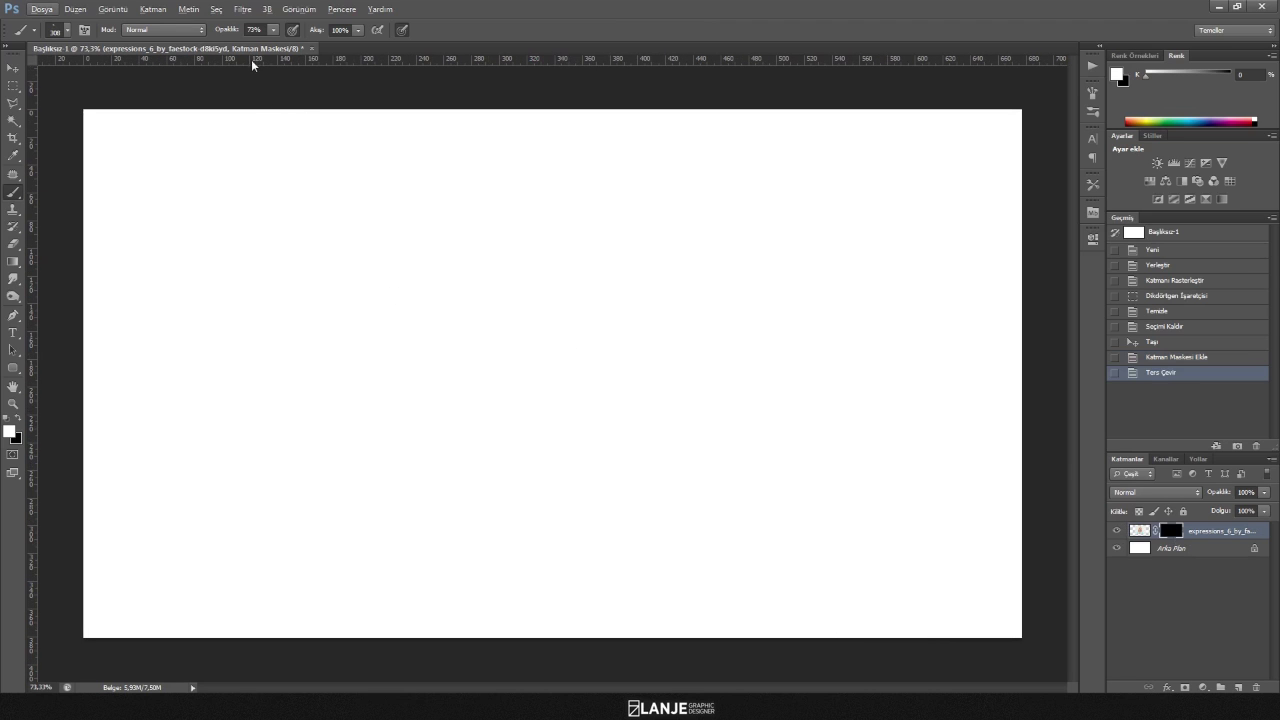
At 100% brush opacity, paint a first stroke and a 473 splatter over the face.
left_click_drag(229, 36, 245, 36)
left_click_drag(545, 255, 622, 390)
right_click(712, 474)
left_click(735, 498)
left_click(530, 400)
Reveal hair with the 204 splat and more face with the 1181 brush at 380 px.
right_click(590, 472)
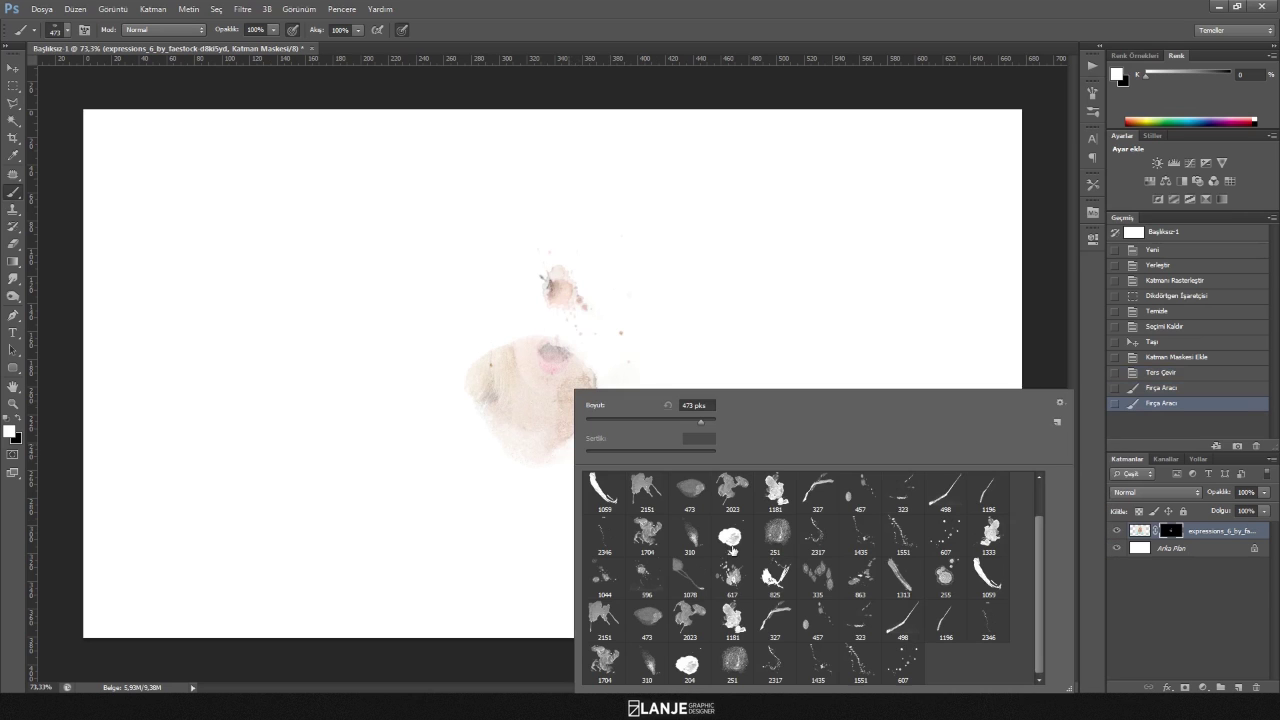
left_click(731, 533)
left_click(598, 354)
right_click(598, 354)
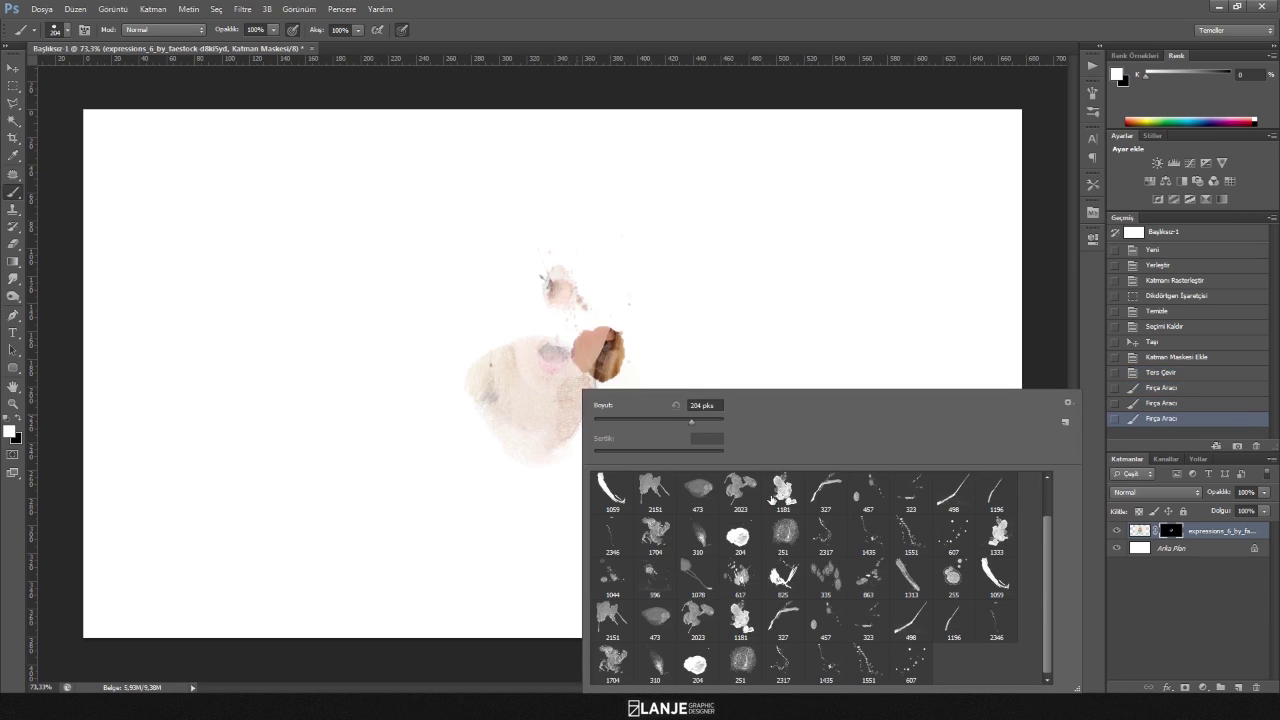
left_click(783, 490)
left_click_drag(704, 424, 696, 424)
left_click(556, 340)
Reveal the top of the head with the 1059 streak at 360 px, the teal shirt with 1333 at ~472 px.
right_click(566, 350)
left_click(578, 490)
left_click_drag(674, 421, 650, 418)
left_click_drag(560, 250, 640, 300)
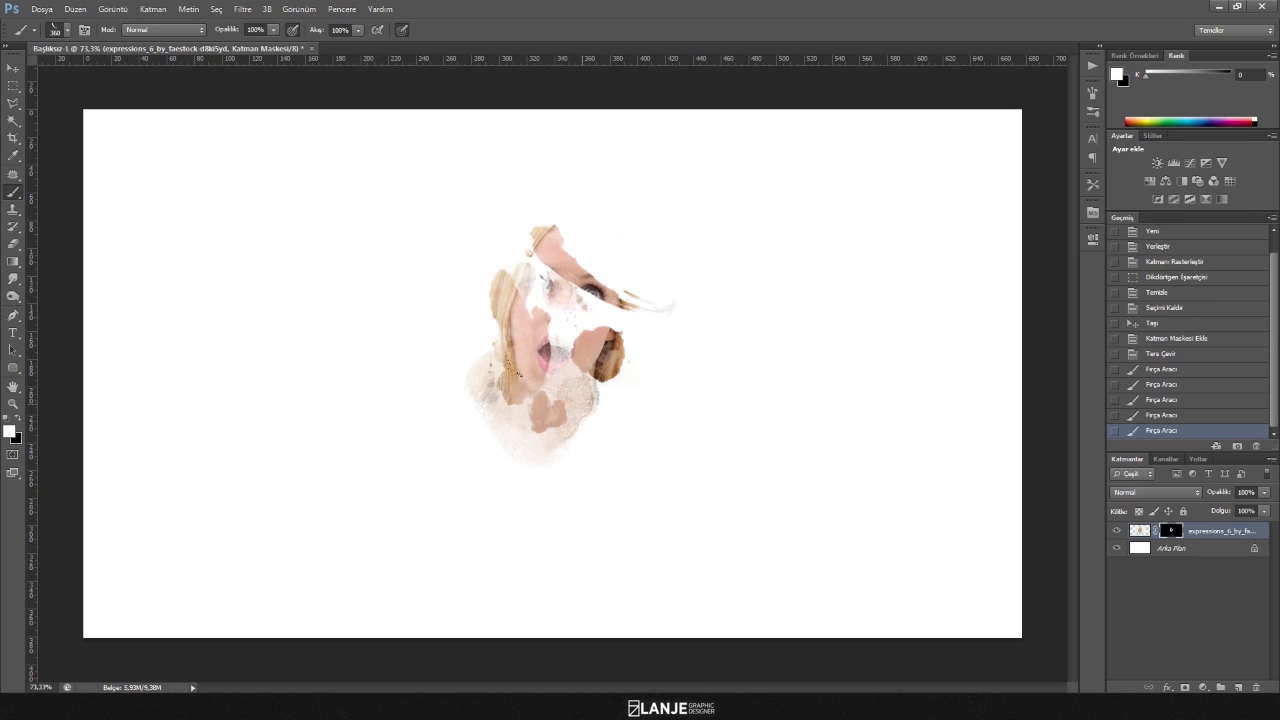
right_click(603, 340)
left_click(1003, 535)
left_click_drag(709, 432, 700, 432)
left_click_drag(500, 540, 440, 380)
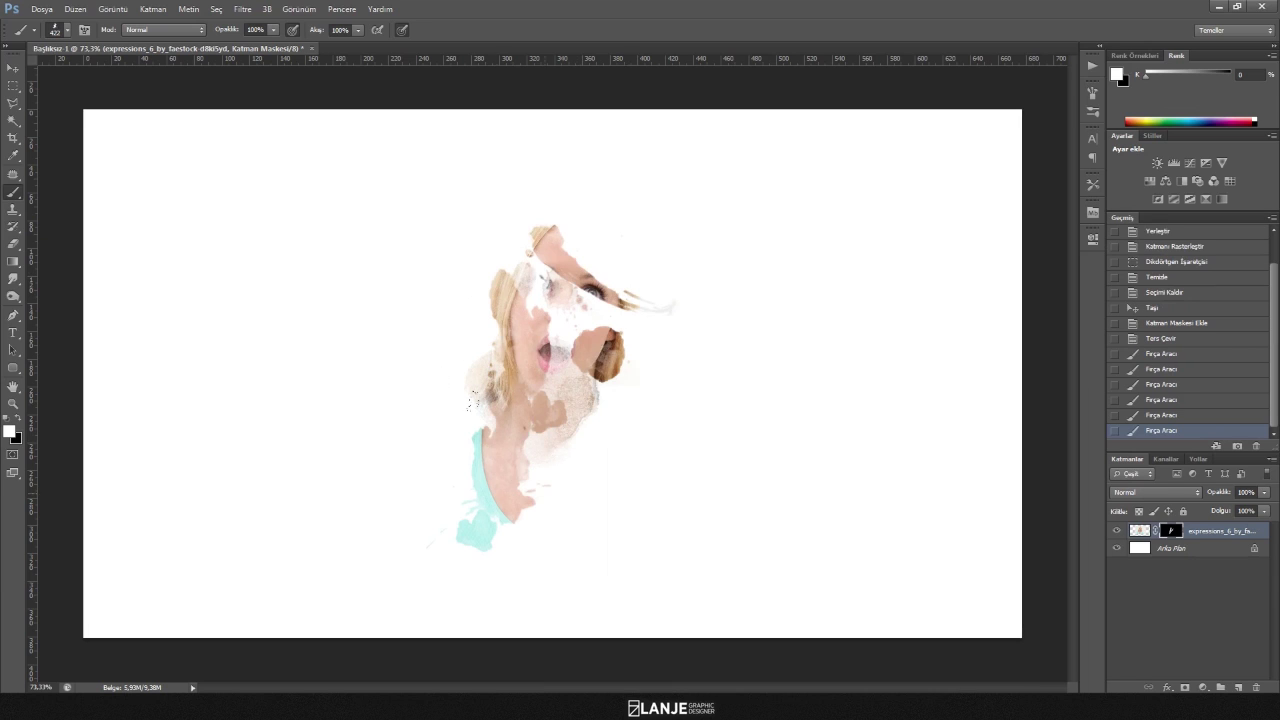
Reveal more of the face with the 596 splatter brush at 391 px.
right_click(536, 390)
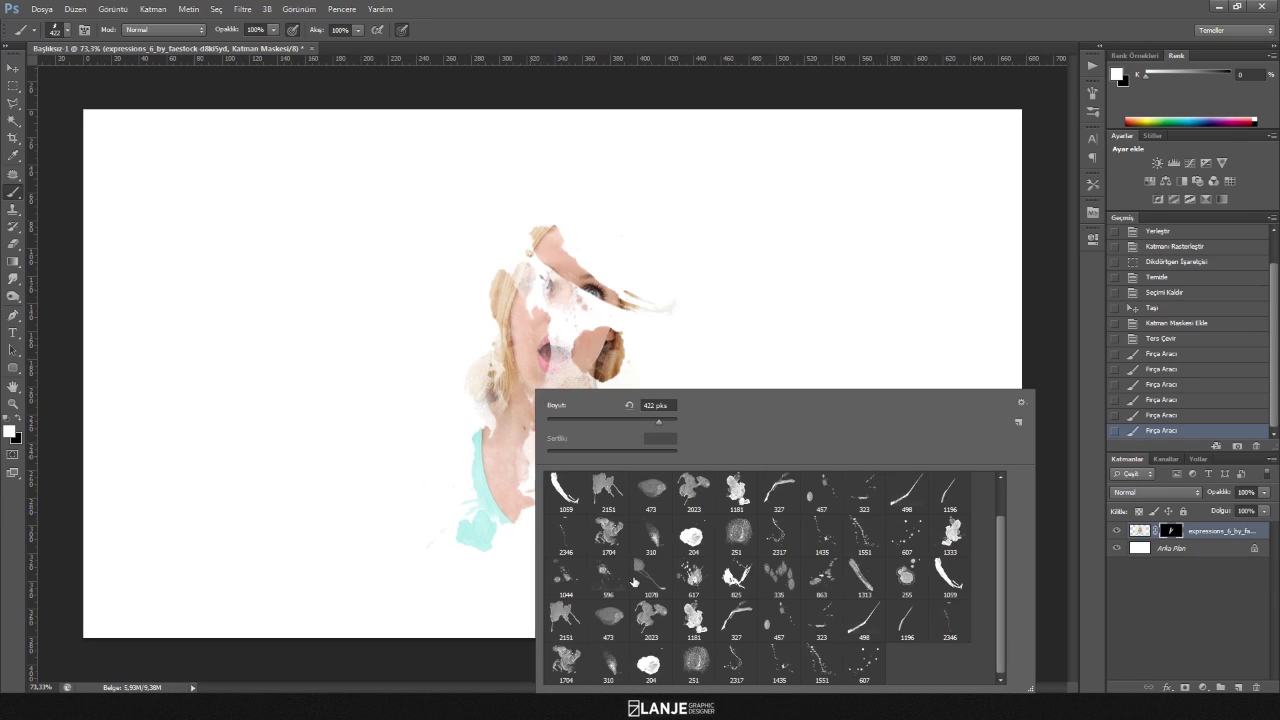
left_click(607, 578)
left_click(657, 421)
left_click(600, 310)
right_click(590, 400)
left_click(500, 382)
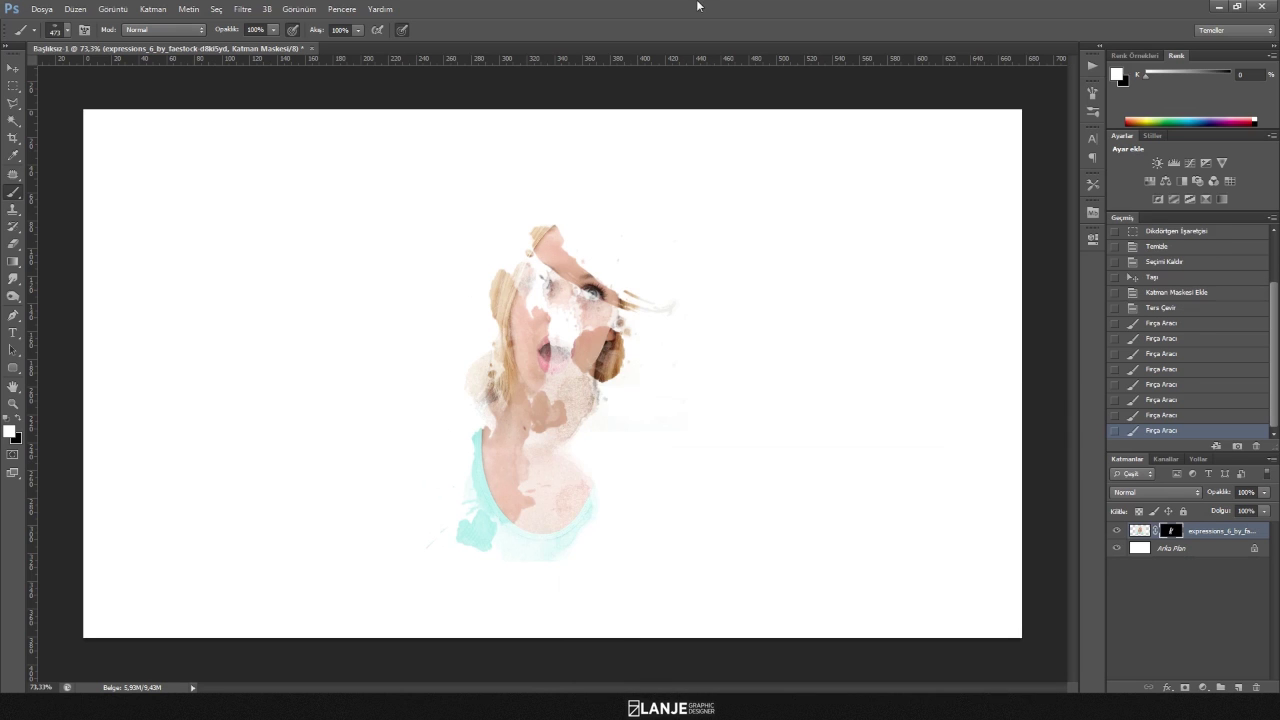
Stamp further splats over the portrait to reveal more hair and teal shirt.
right_click(558, 400)
left_click(757, 578)
left_click(675, 421)
left_click(520, 330)
right_click(529, 385)
left_click(445, 420)
right_click(430, 385)
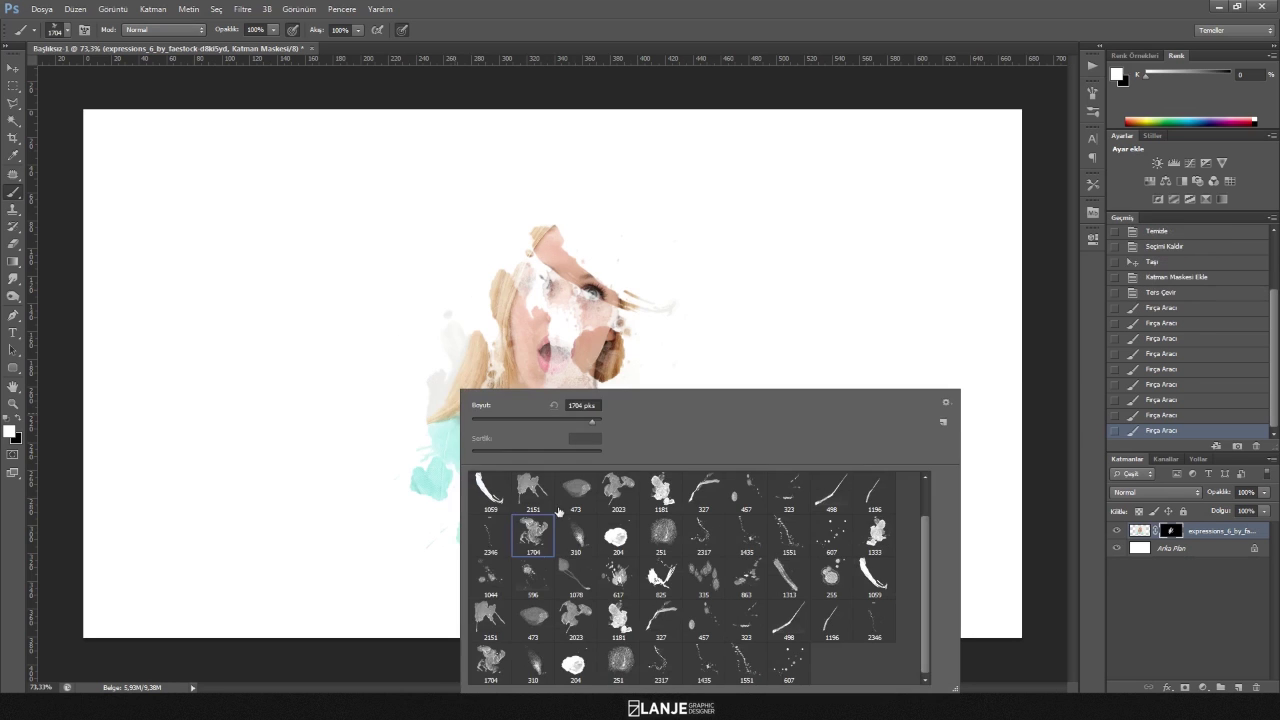
Stamp several differently sized splatter brushes over the face to reveal more of it.
double_click(605, 495)
right_click(570, 370)
left_click(702, 405)
left_click(568, 365)
right_click(576, 388)
left_click(612, 660)
left_click(590, 250)
right_click(626, 336)
left_click(828, 442)
left_click(550, 290)
left_click_drag(590, 260, 560, 350)
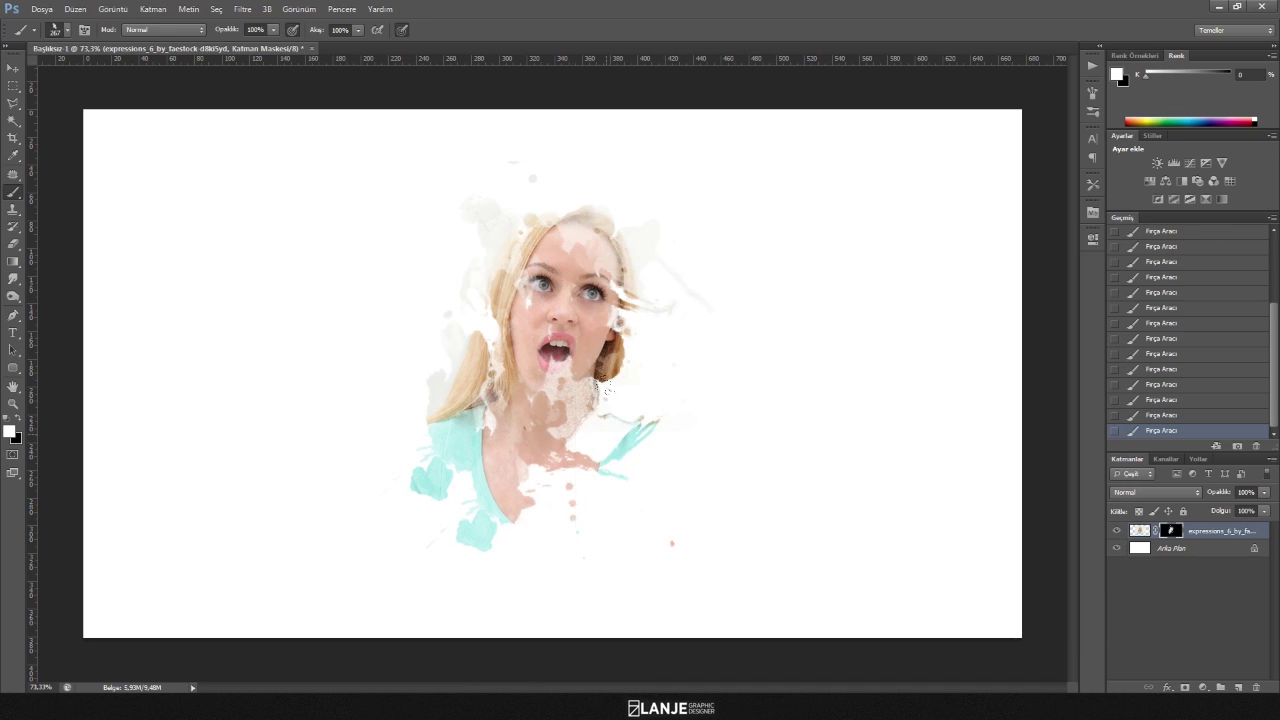
Stamp spatter around the neck and chest with several splatter presets.
right_click(624, 388)
double_click(689, 463)
right_click(622, 388)
double_click(710, 447)
right_click(638, 388)
double_click(1010, 536)
left_click(610, 410)
right_click(576, 388)
double_click(865, 578)
left_click(632, 410)
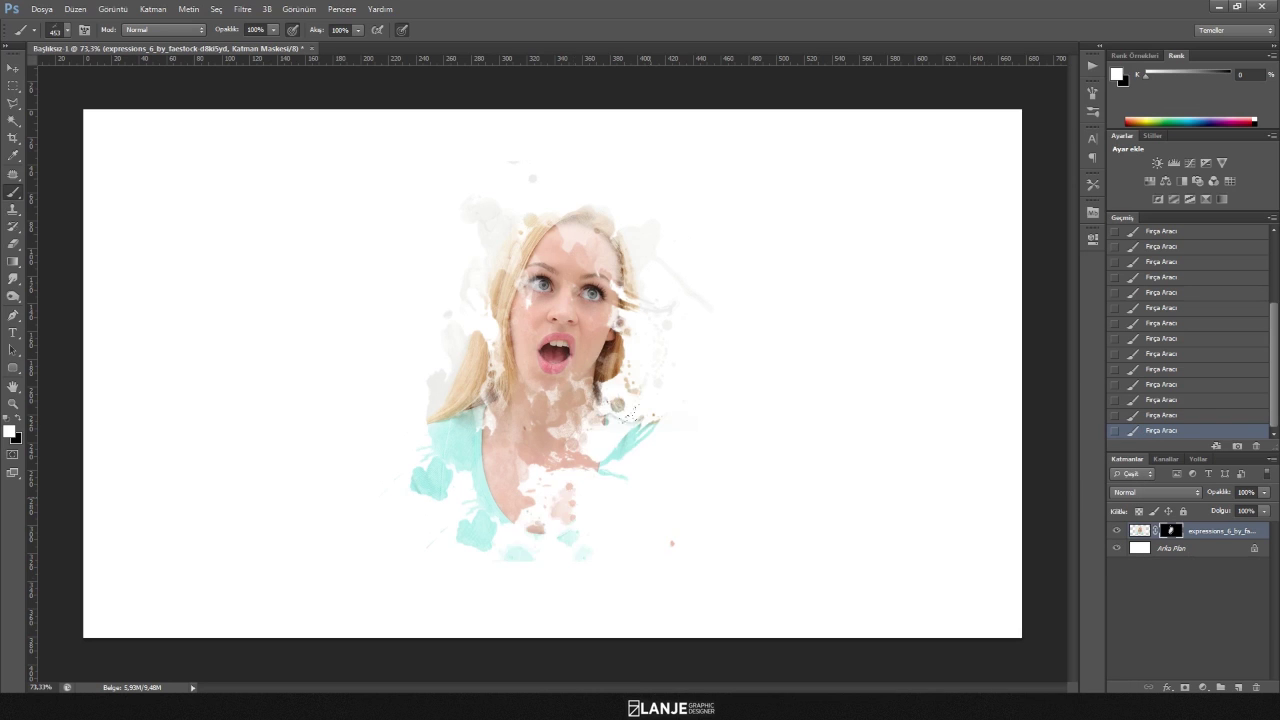
Add spatter near the neck, shoulder and left eye using smaller splatter brushes.
right_click(606, 388)
double_click(860, 560)
left_click(610, 400)
left_click(540, 285)
right_click(556, 388)
double_click(860, 560)
left_click(598, 425)
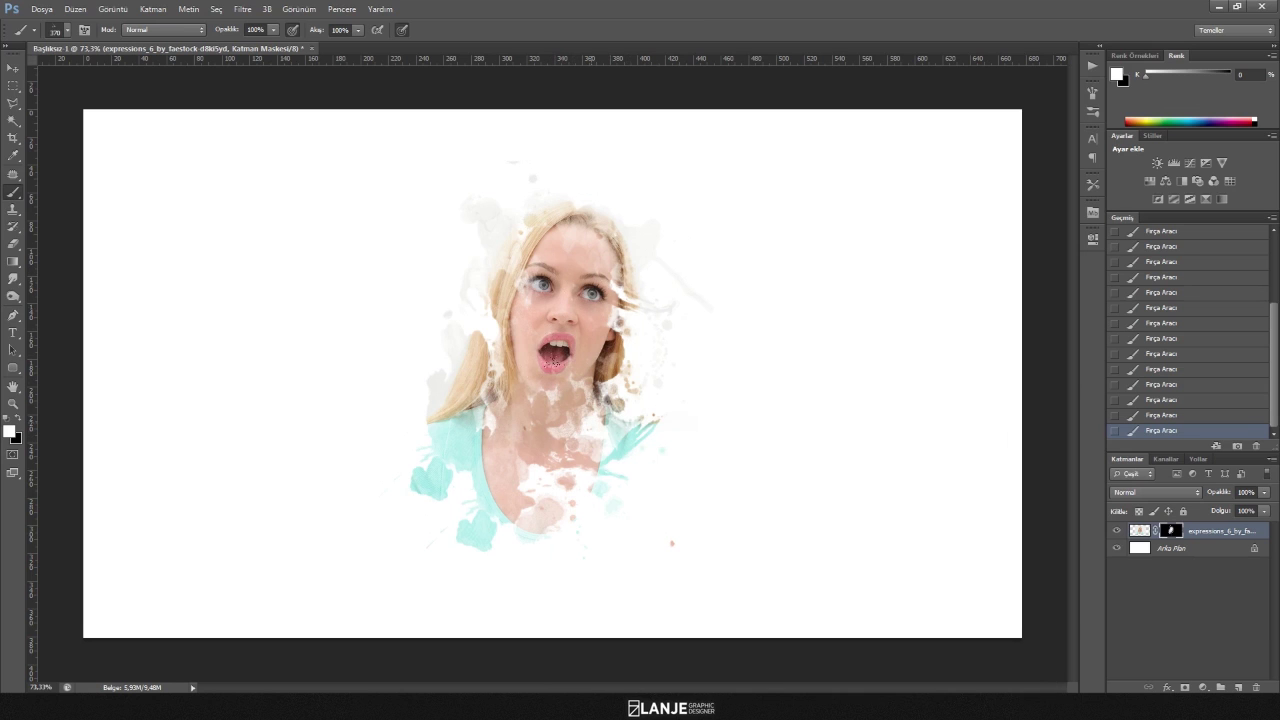
right_click(596, 388)
left_click(755, 578)
left_click(630, 462)
right_click(564, 388)
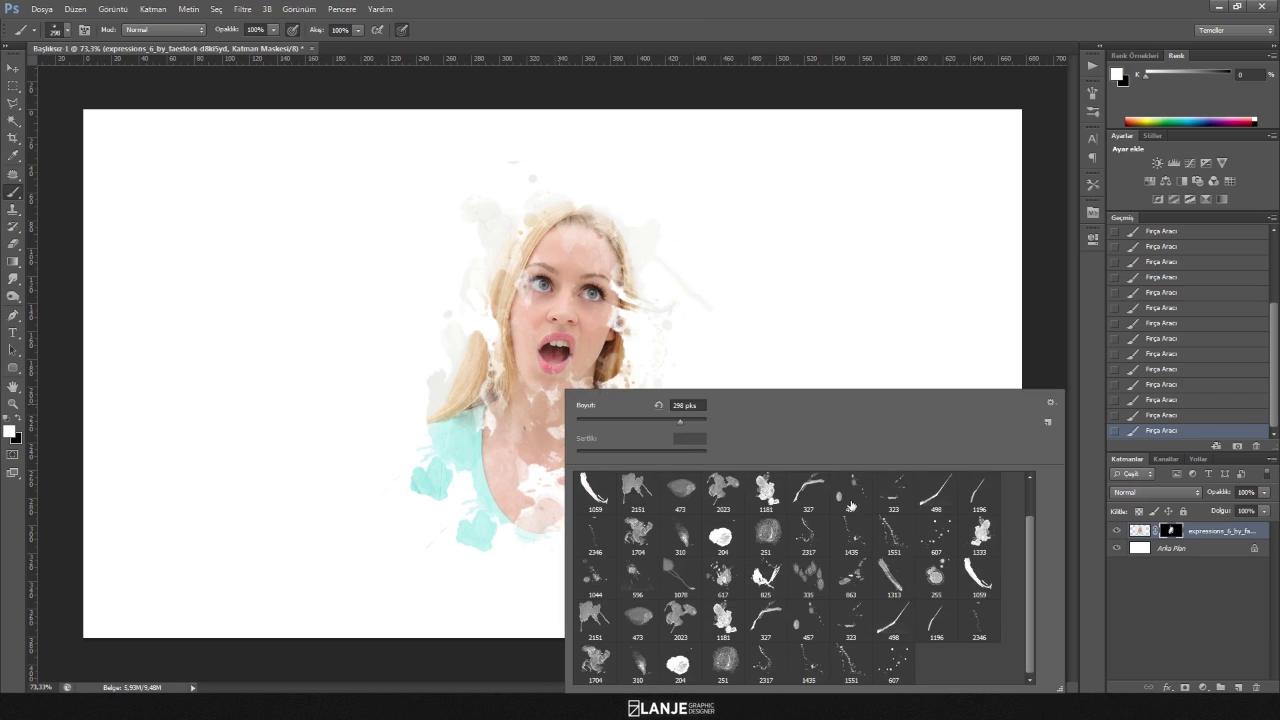
Reset colours to black and white and resize the brush to about 160 px, then 197 px.
key("z")
key("x")
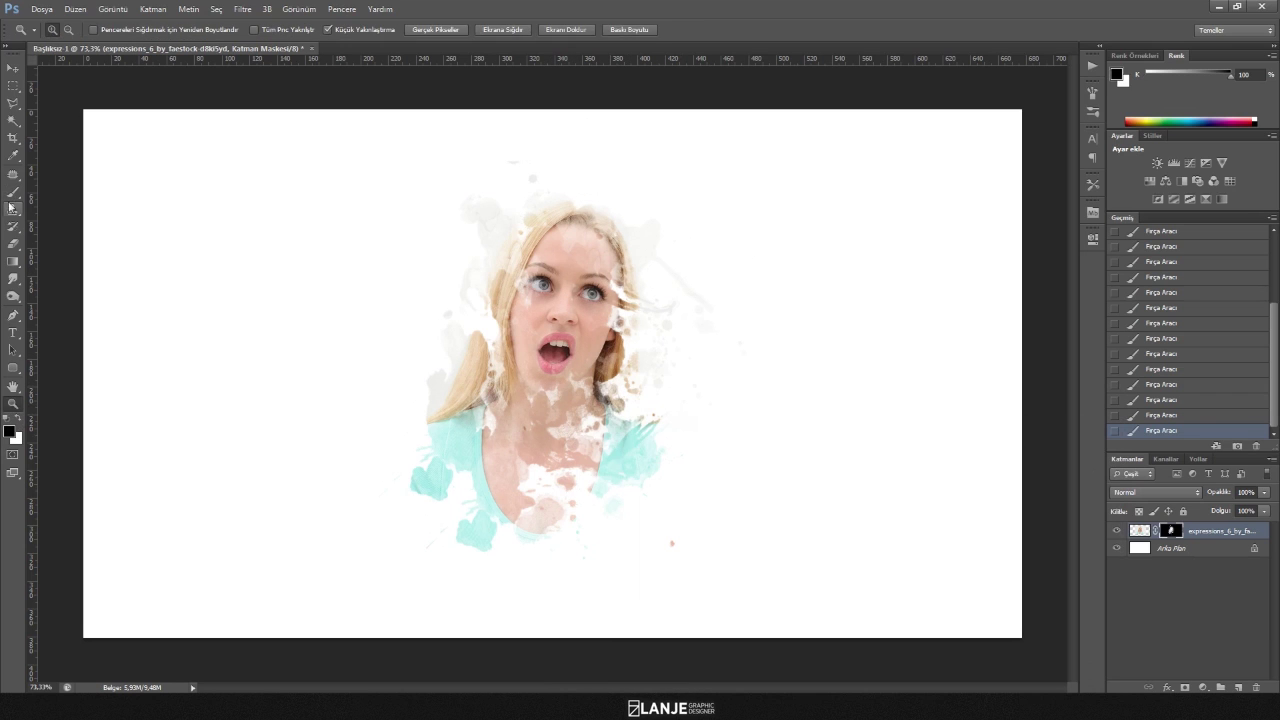
left_click(13, 192)
right_click(576, 384)
left_click_drag(717, 416, 672, 416)
key("Return")
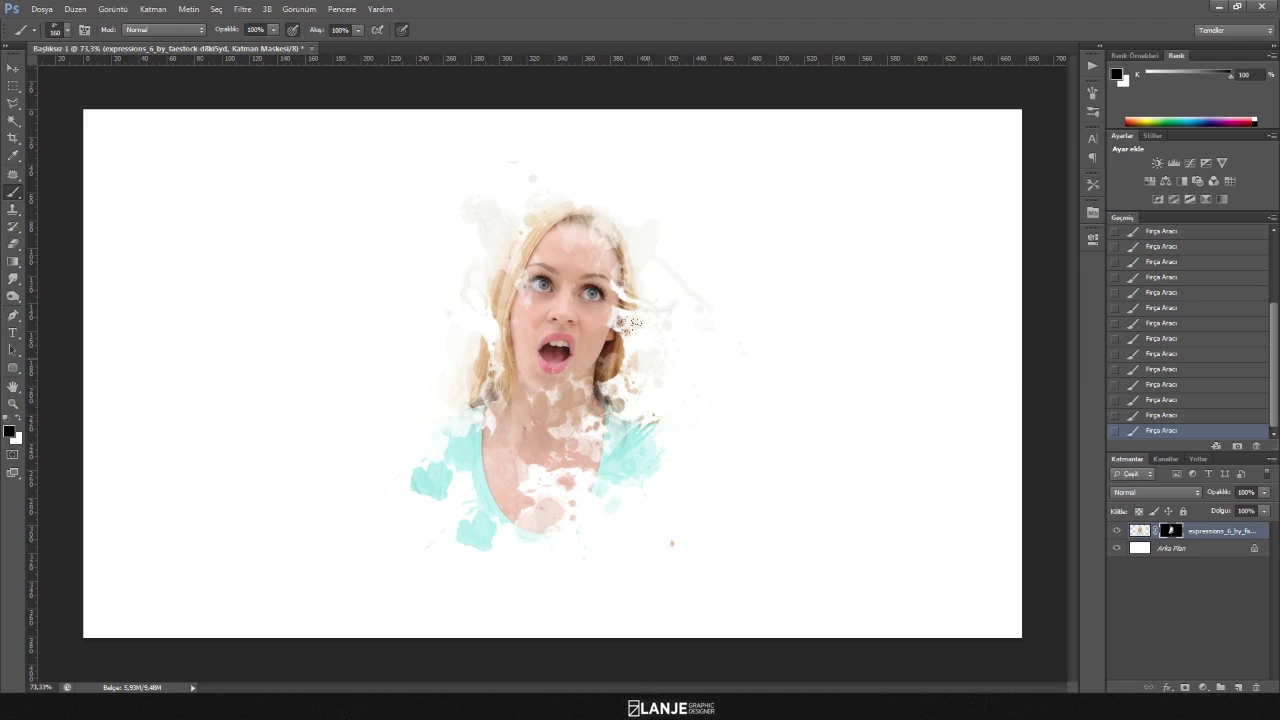
right_click(634, 310)
key("Return")
Stamp white round splats around the head and chest, then target the portrait image thumbnail.
right_click(810, 643)
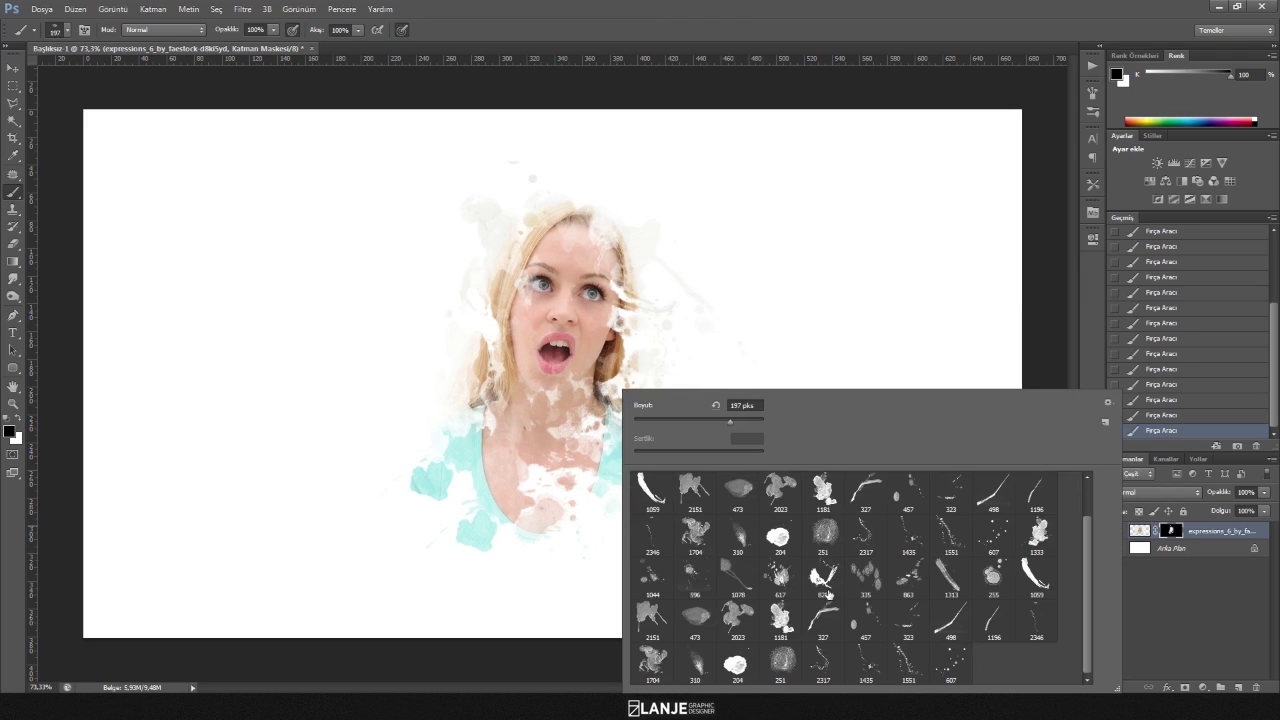
double_click(992, 575)
key("x")
left_click(610, 528)
left_click(656, 400)
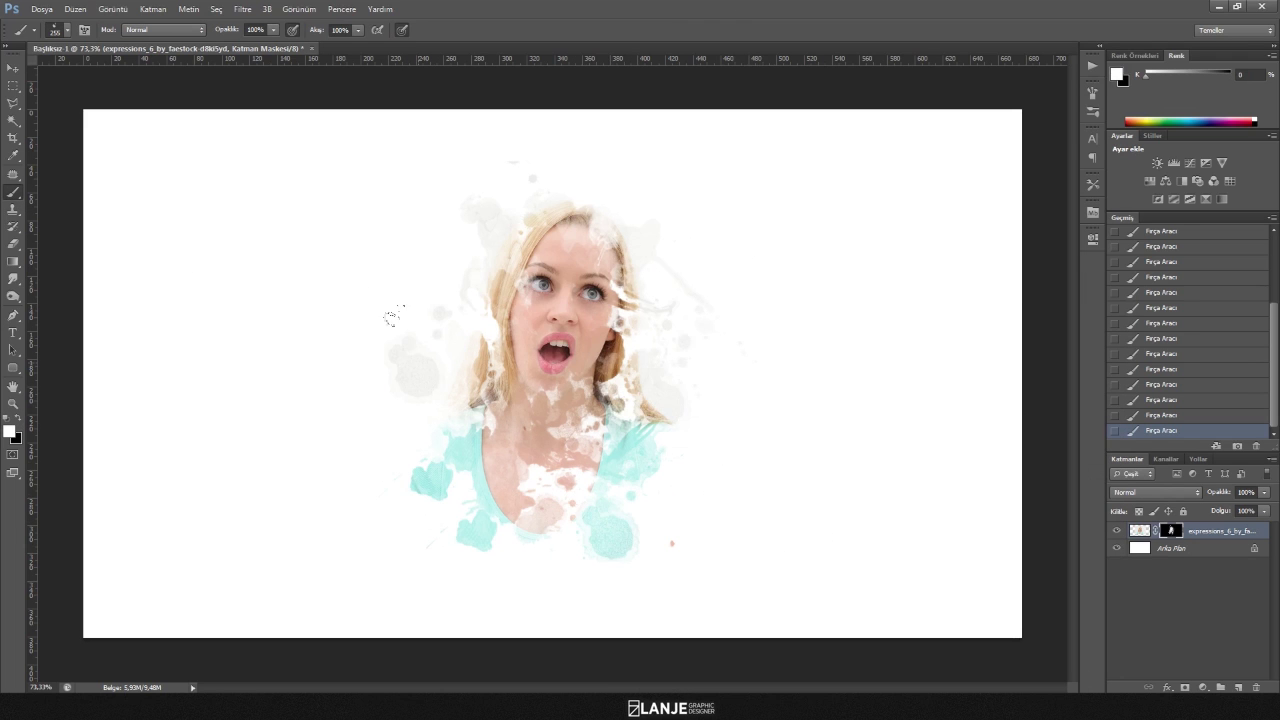
left_click(414, 367)
right_click(482, 293)
key("Return")
key("F5")
key("F5")
key("alt")
left_click(13, 70)
left_click(1130, 529)
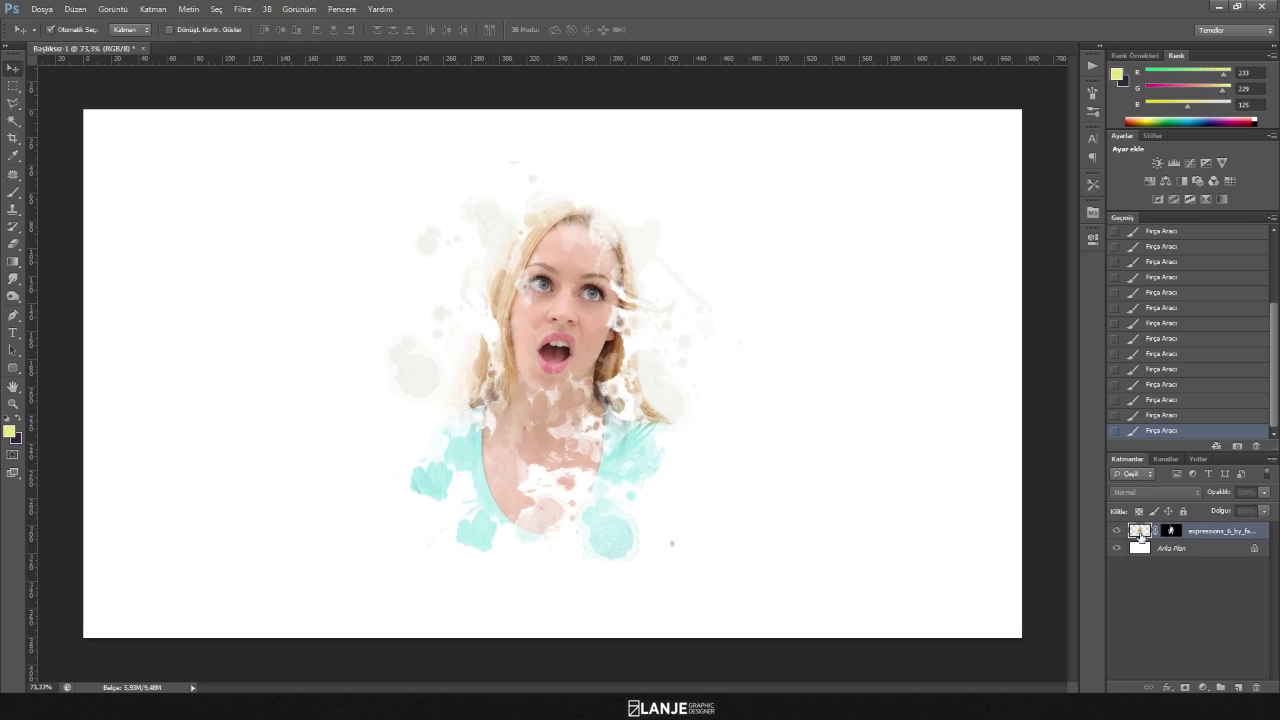
Open the Filter Gallery on the portrait layer, compare Kesme, Alt Boya and Fresk, settling on Boya Lekeleri.
left_click(1140, 537)
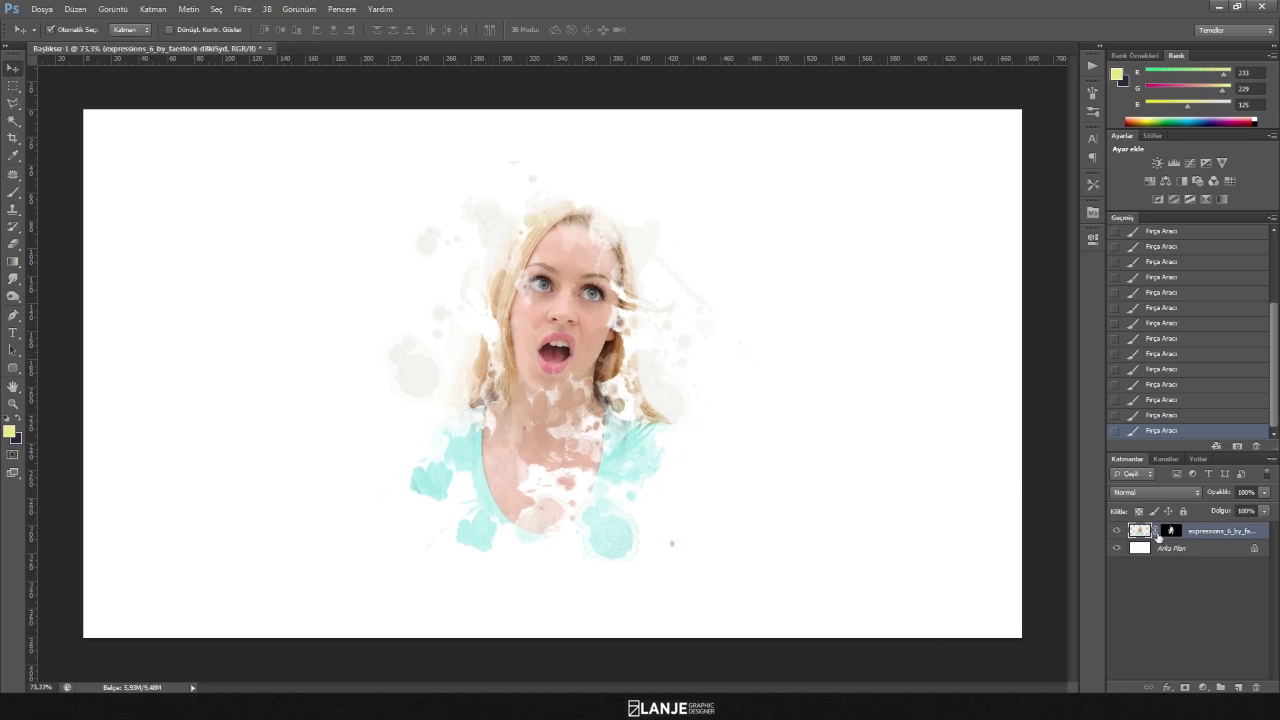
left_click(245, 10)
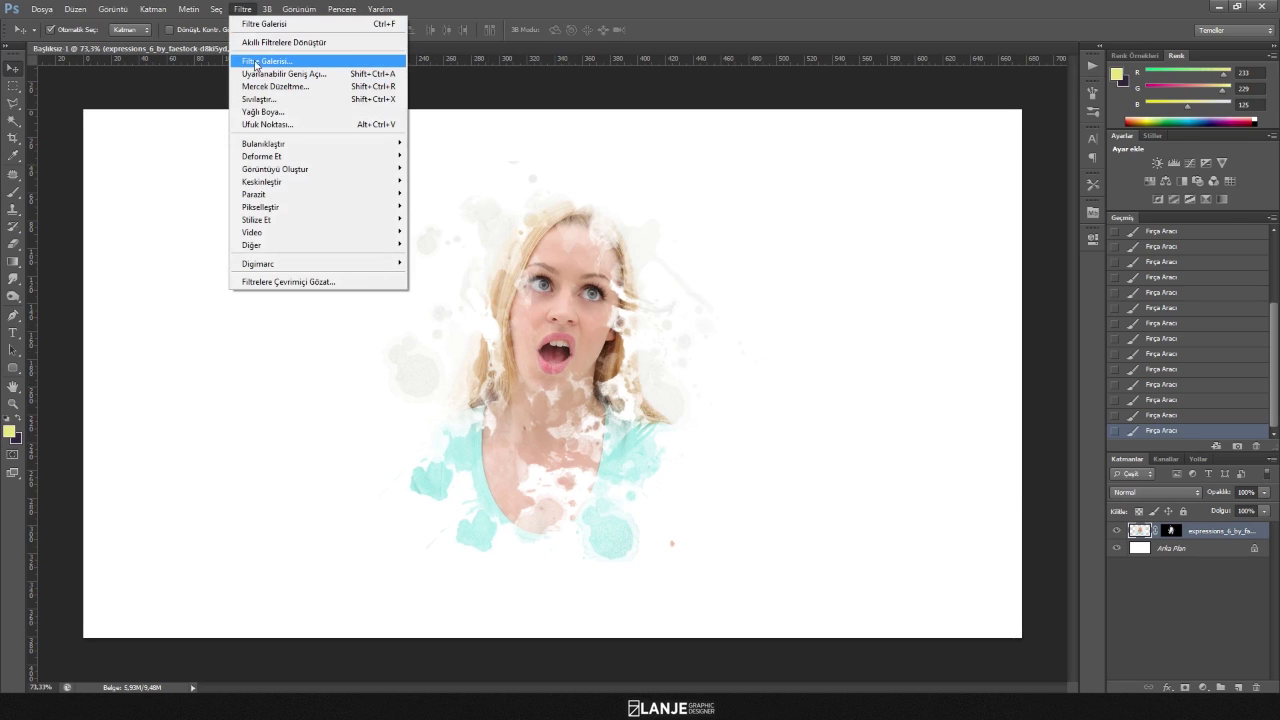
left_click(287, 66)
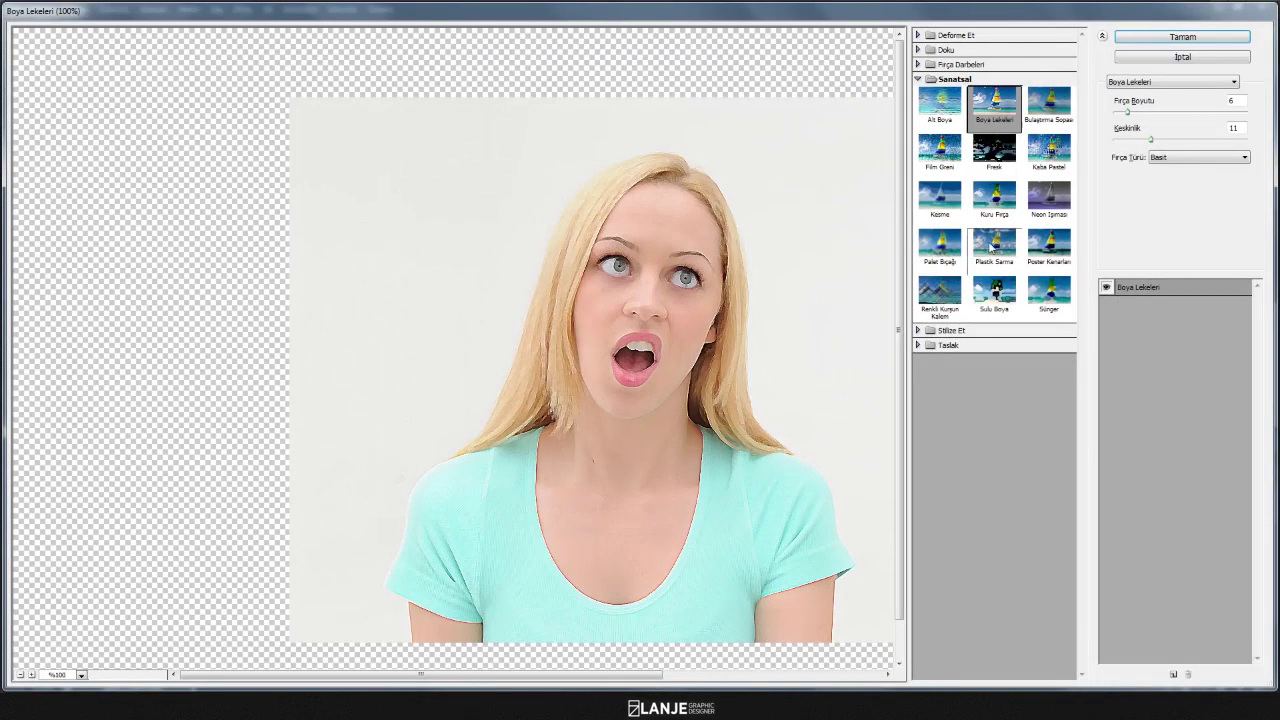
left_click(940, 196)
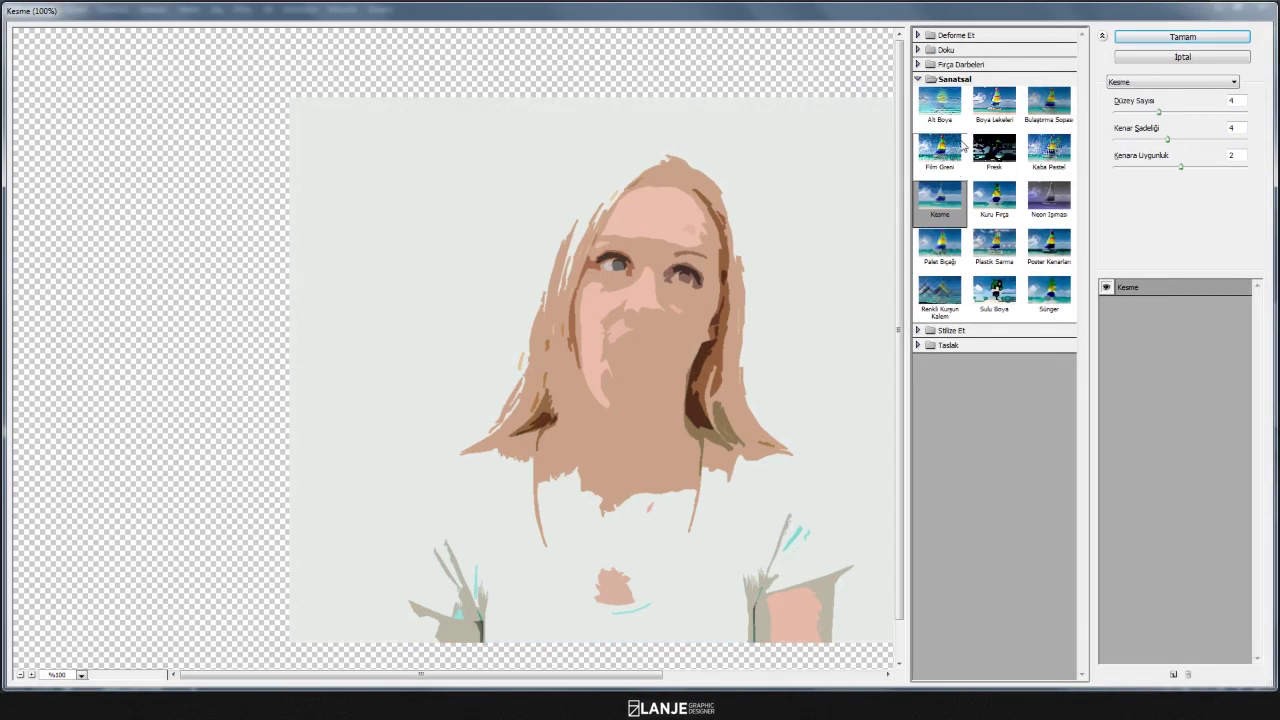
left_click(945, 103)
left_click(994, 150)
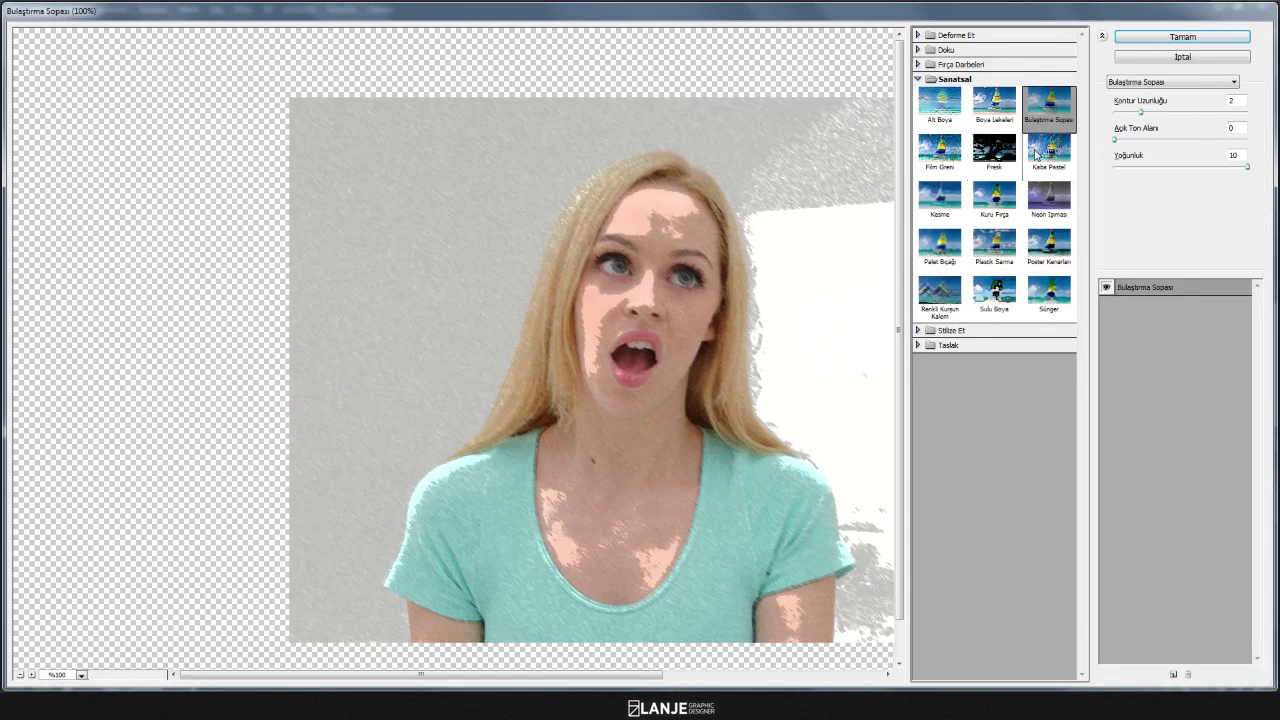
left_click(994, 103)
left_click(994, 150)
left_click(994, 103)
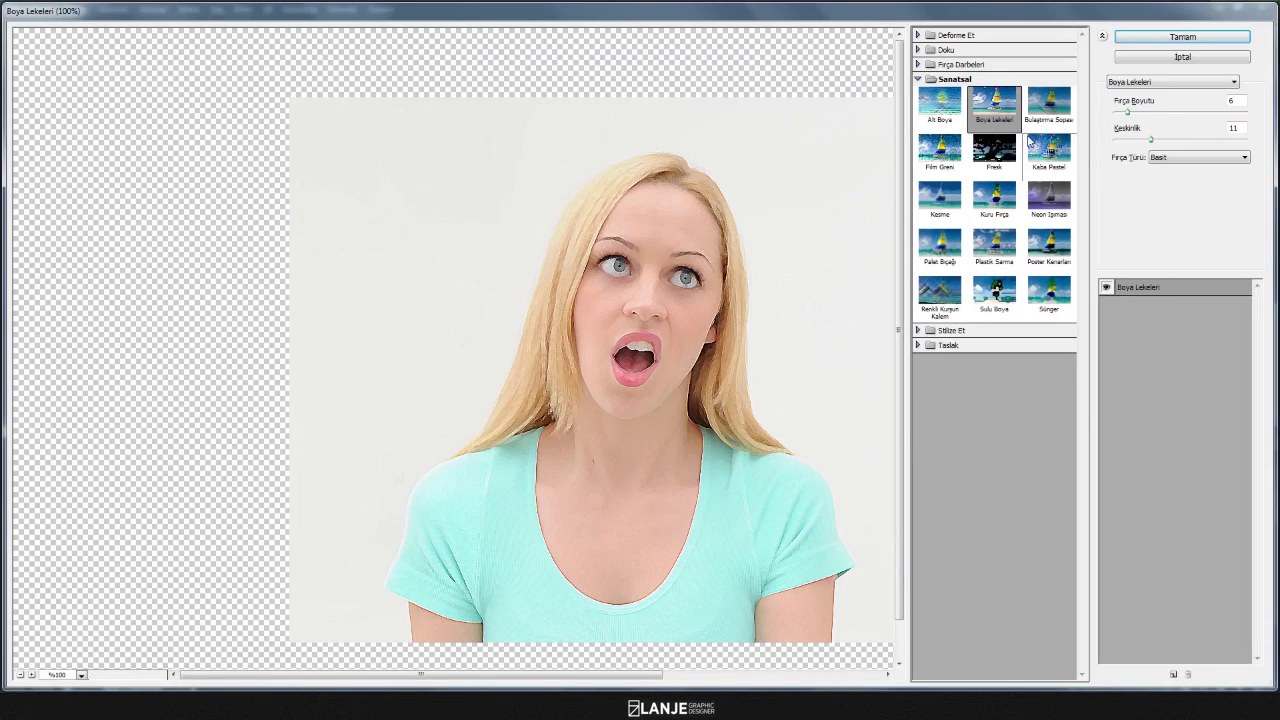
Set Boya Lekeleri brush size to 5, tune Keskinlik, and apply the filter.
left_click(1128, 114)
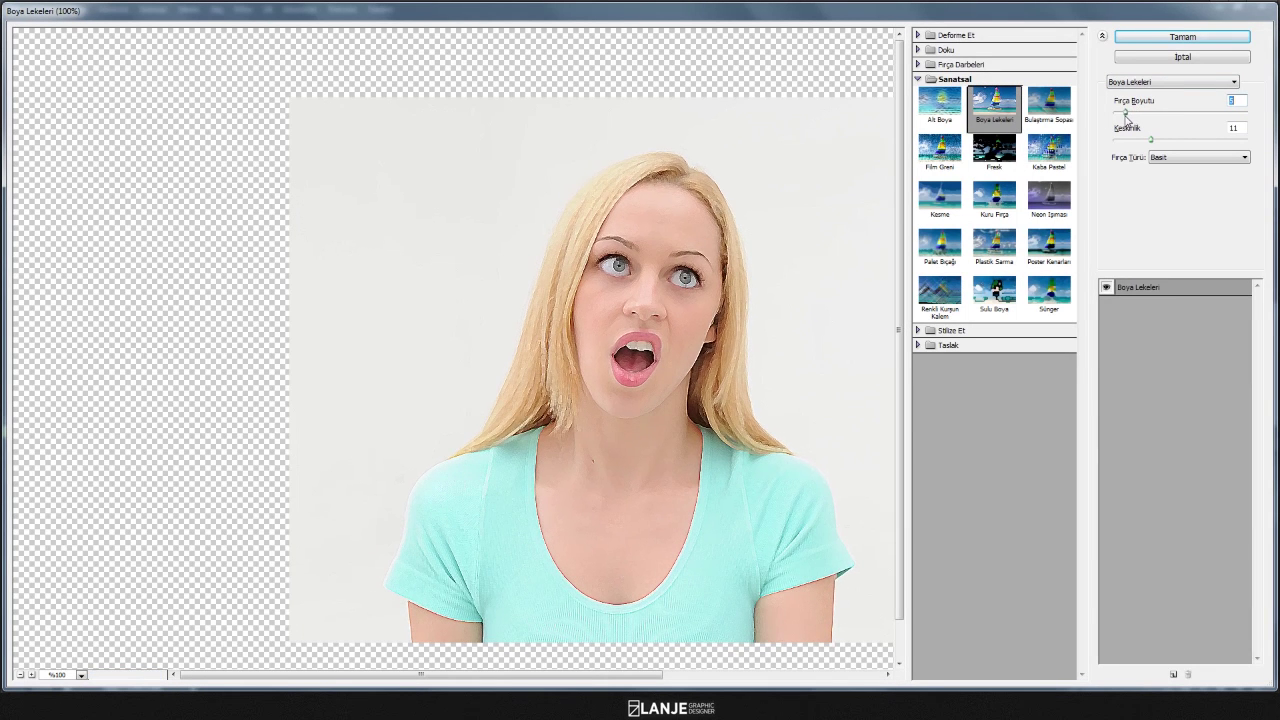
left_click_drag(1149, 140, 1136, 140)
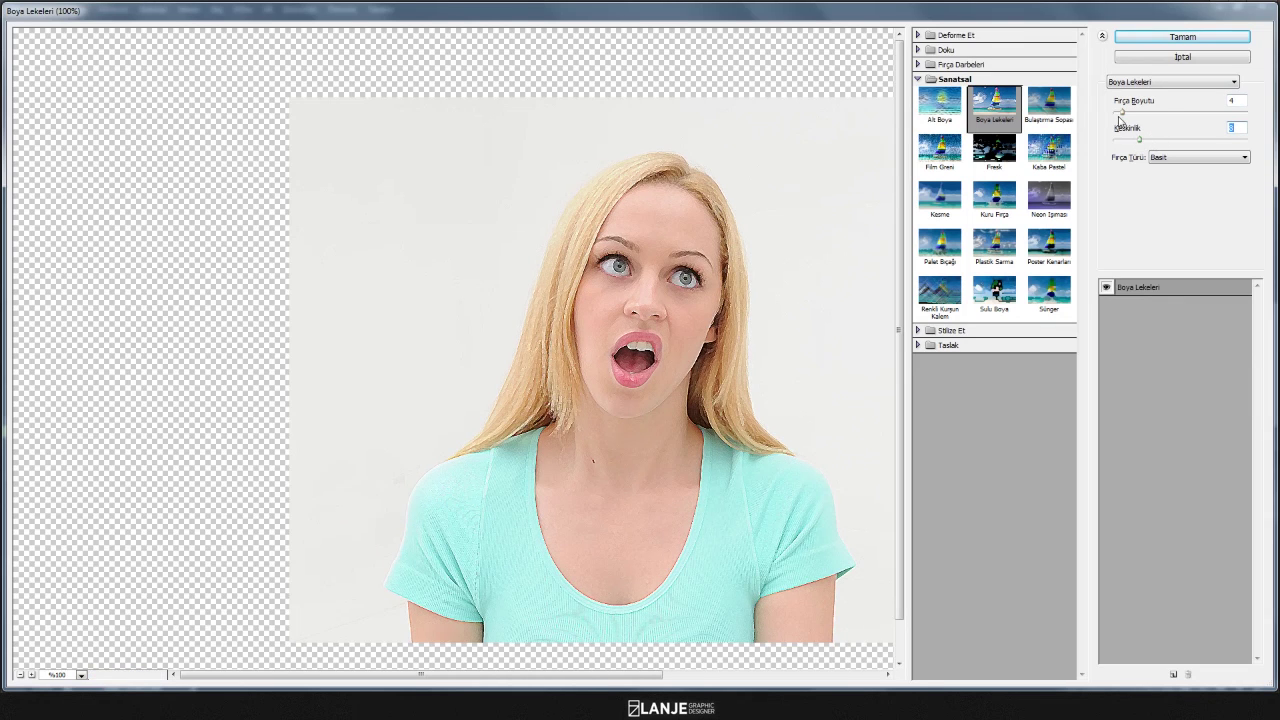
left_click_drag(1122, 116, 1124, 117)
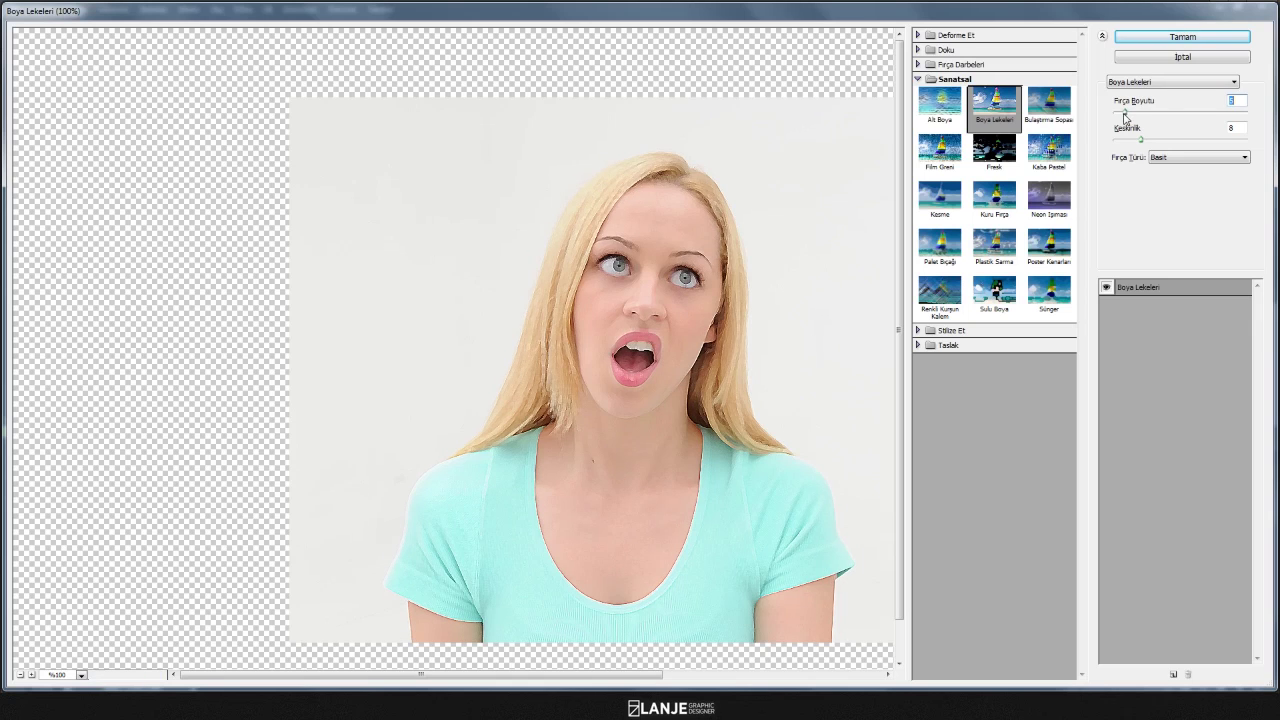
left_click_drag(1144, 142, 1158, 141)
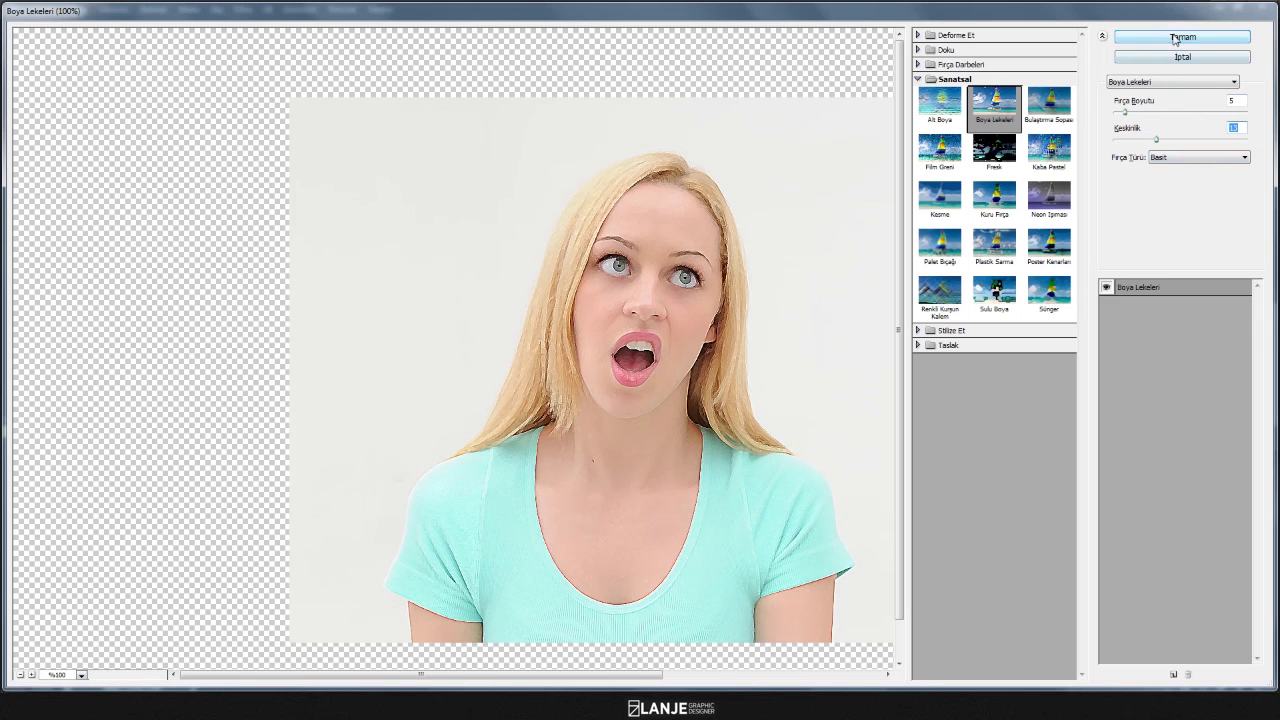
left_click(1175, 39)
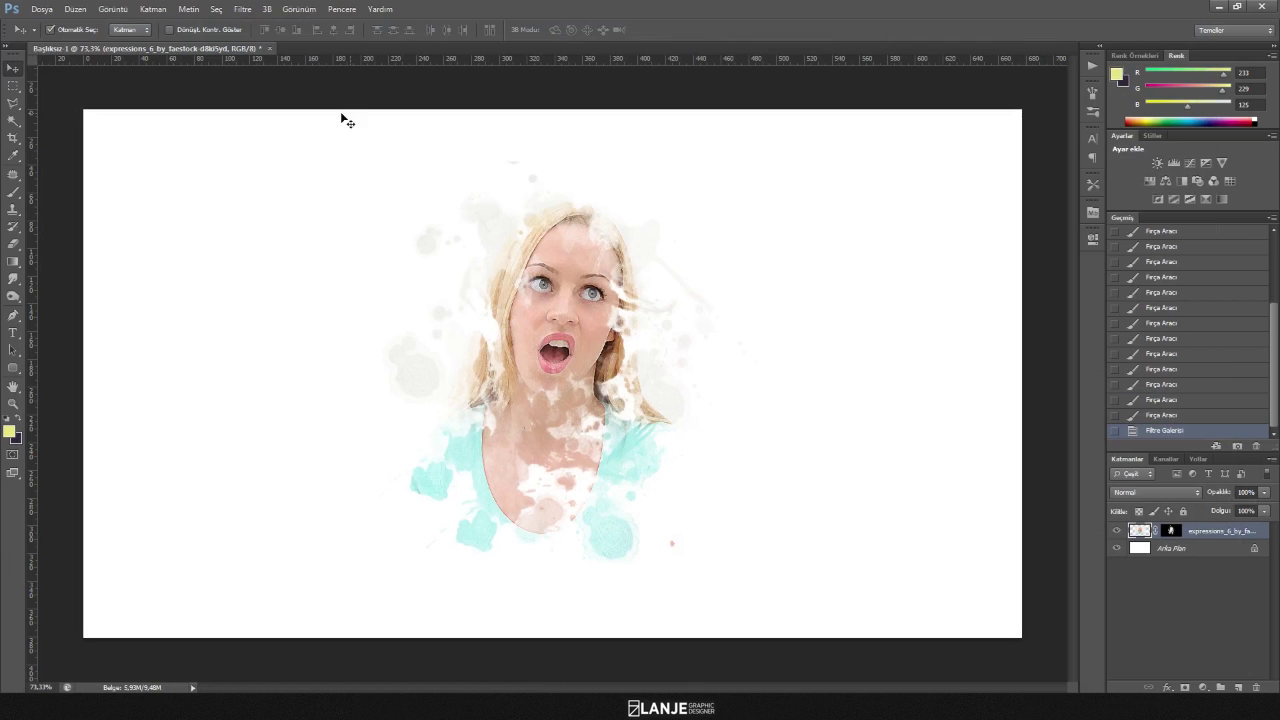
Select the portrait layer and add a Degrade Eşleme (Gradient Map) adjustment layer above it.
left_click(395, 115)
scroll(550, 370, "down", 2)
scroll(558, 355, "up", 4)
scroll(558, 355, "down", 3)
left_click(1217, 538)
left_click(1222, 665)
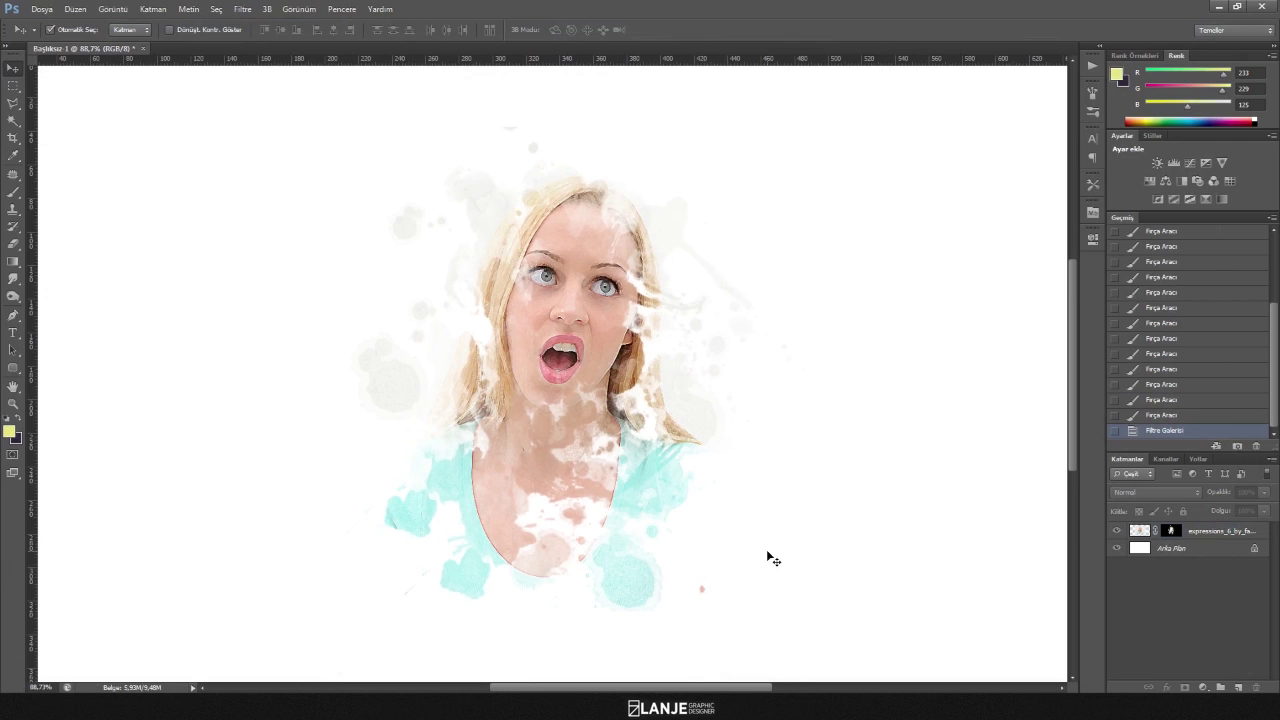
left_click(1203, 687)
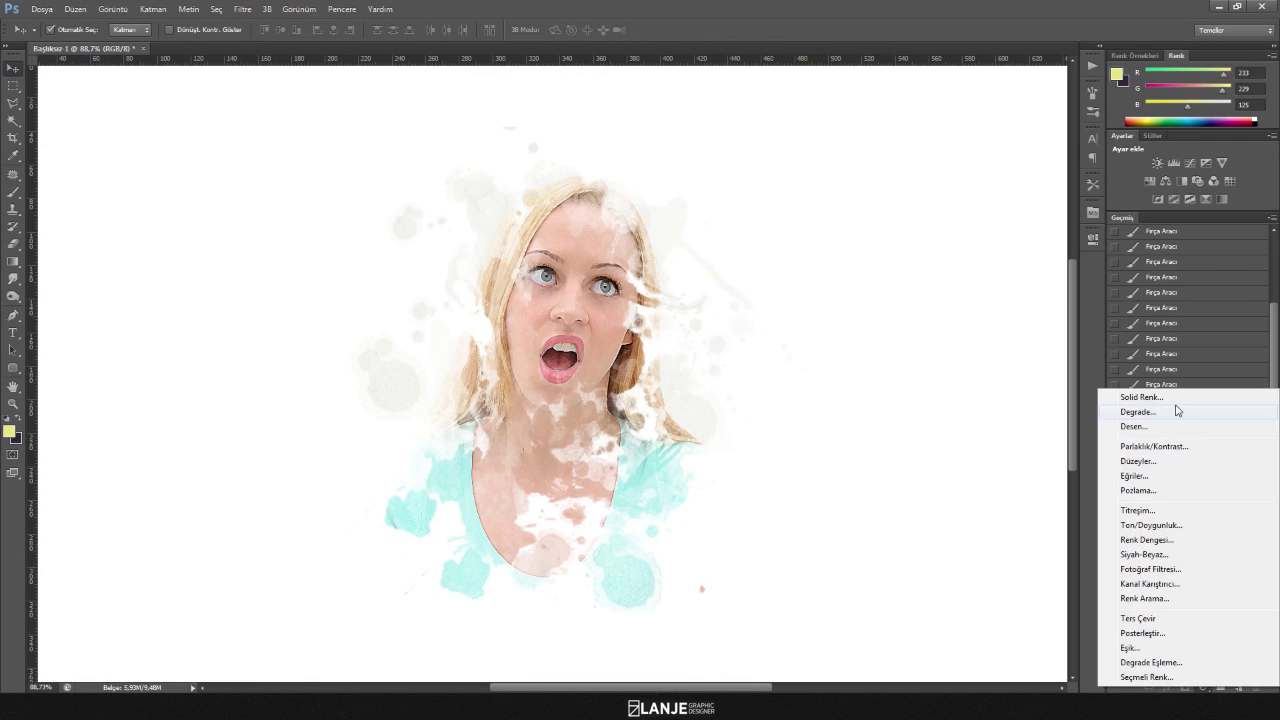
left_click(1167, 414)
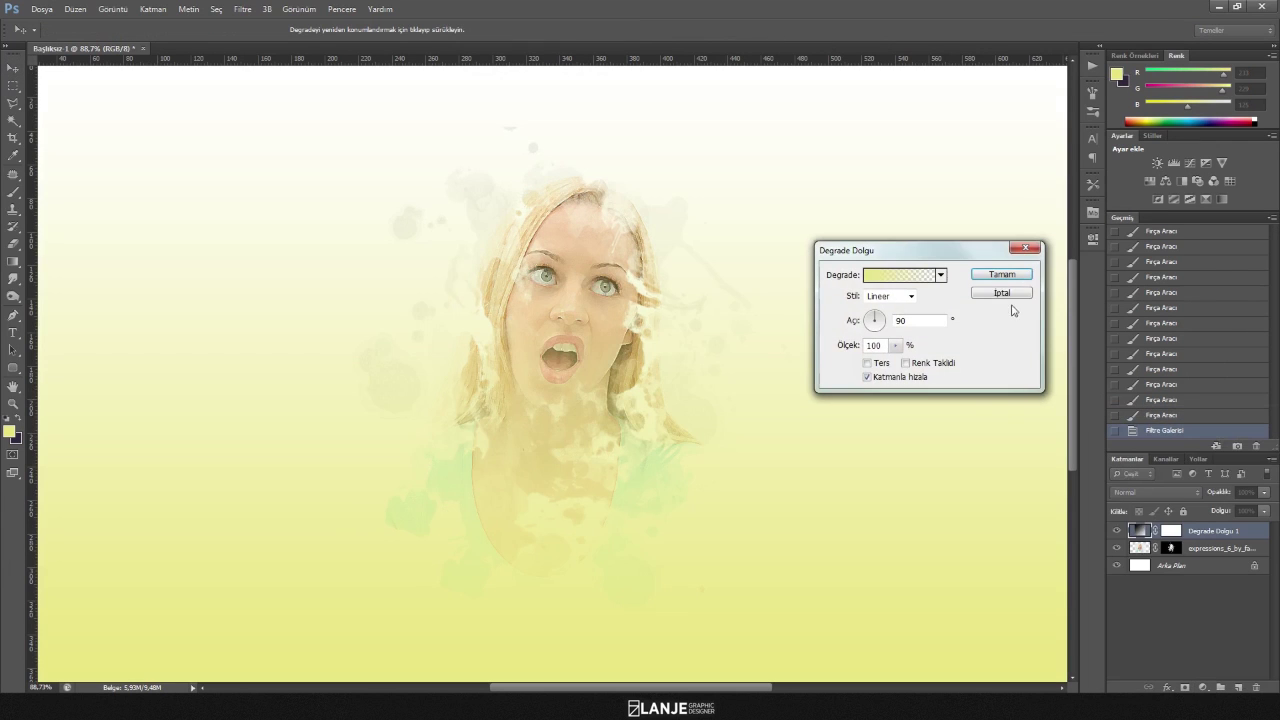
key("Escape")
left_click(1203, 687)
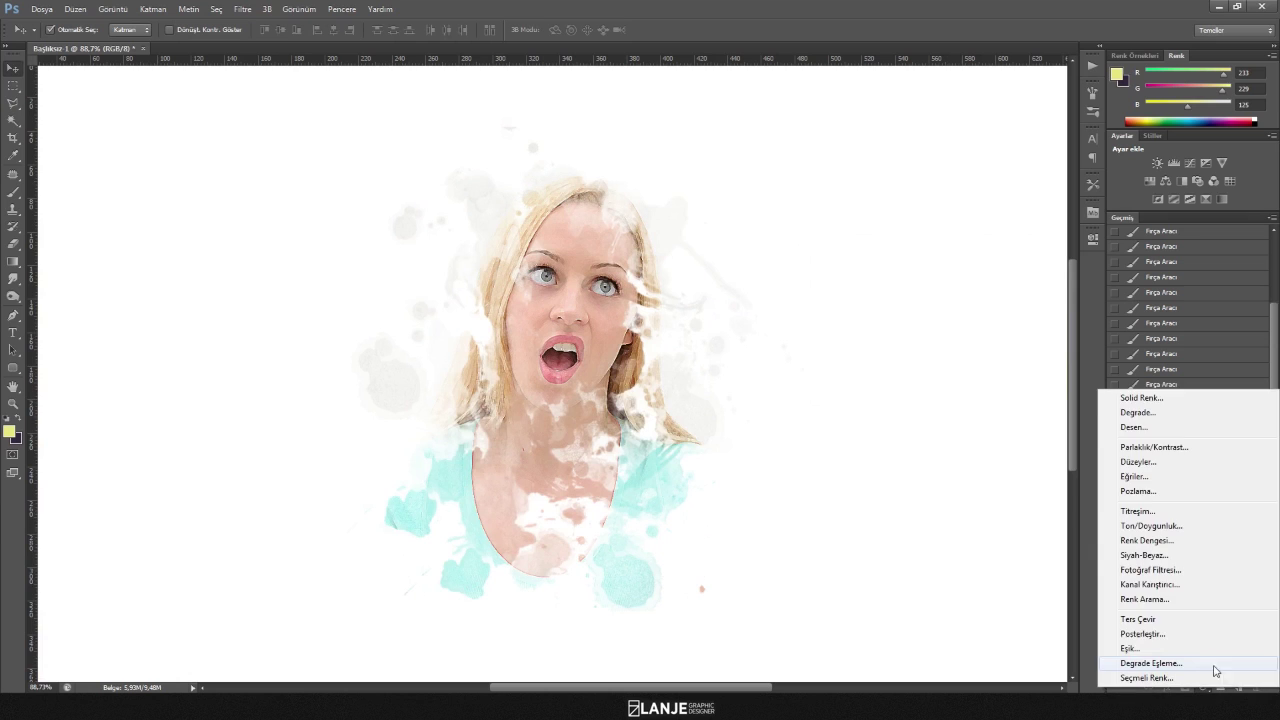
left_click(1201, 663)
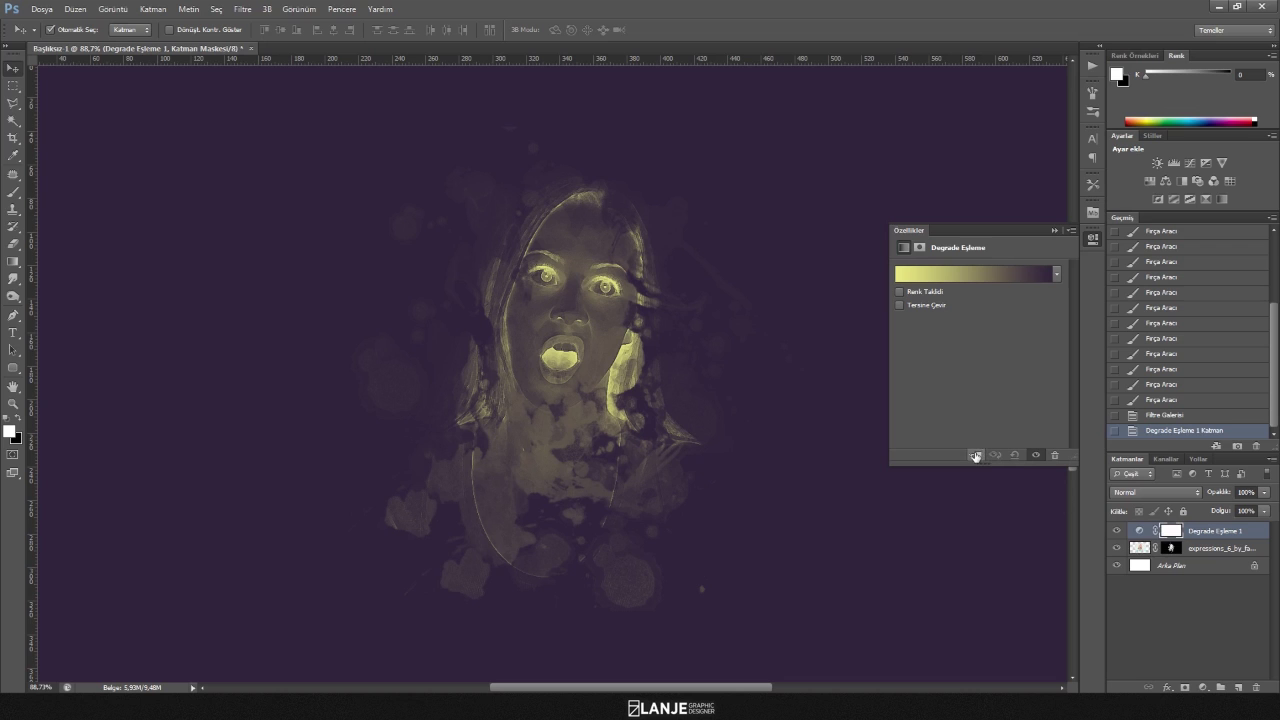
Clip the gradient map to the portrait and apply the Mavi, Kırmızı, Sarı gradient preset.
left_click(975, 456)
left_click(928, 270)
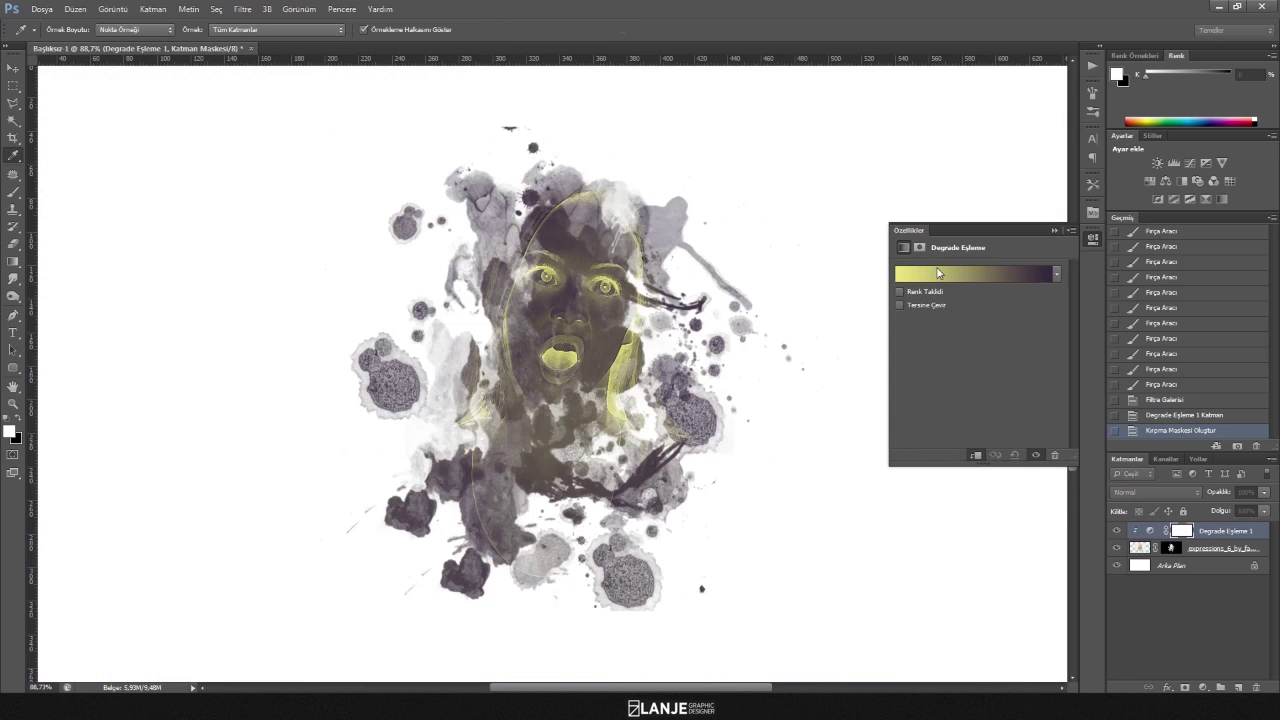
left_click(899, 235)
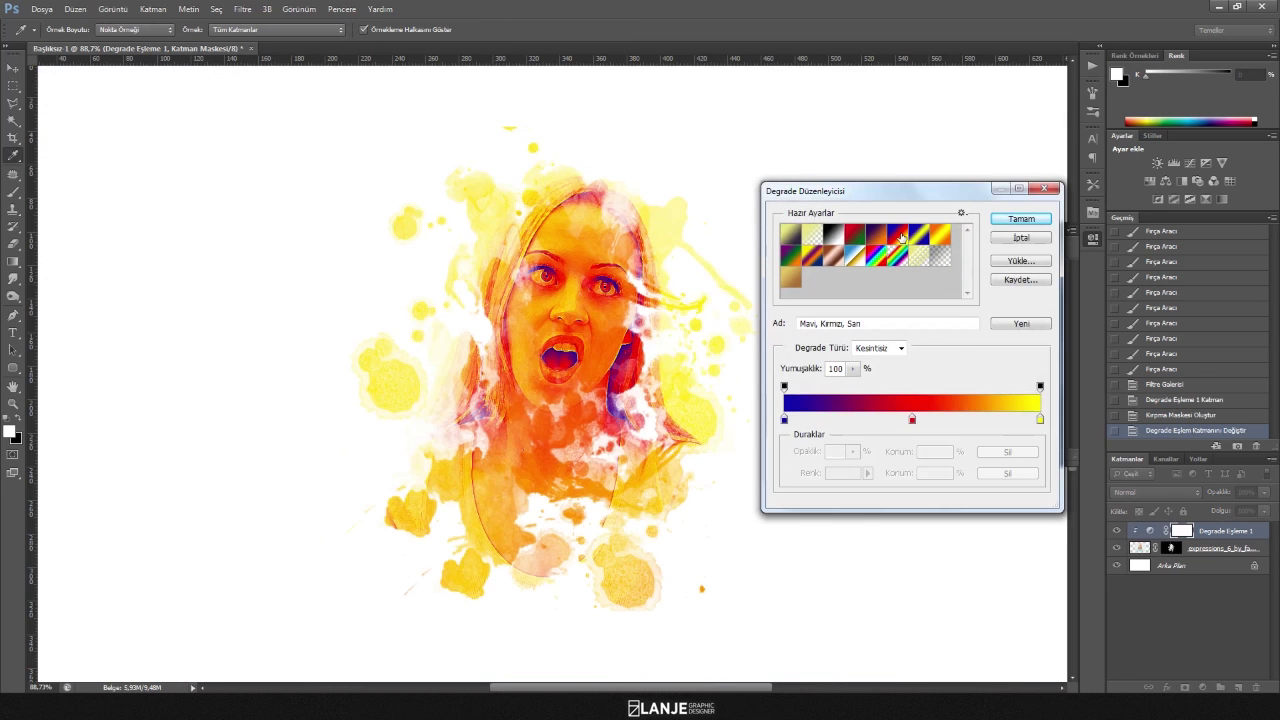
key("ctrl+minus")
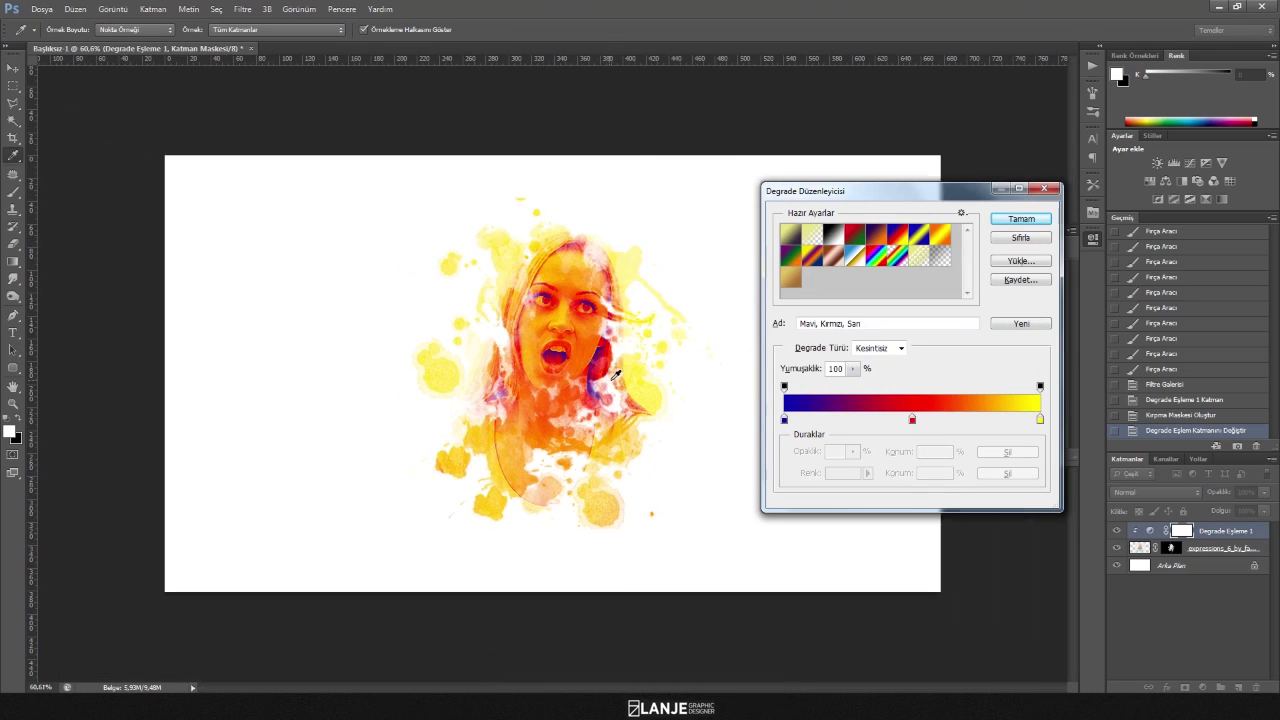
key("Return")
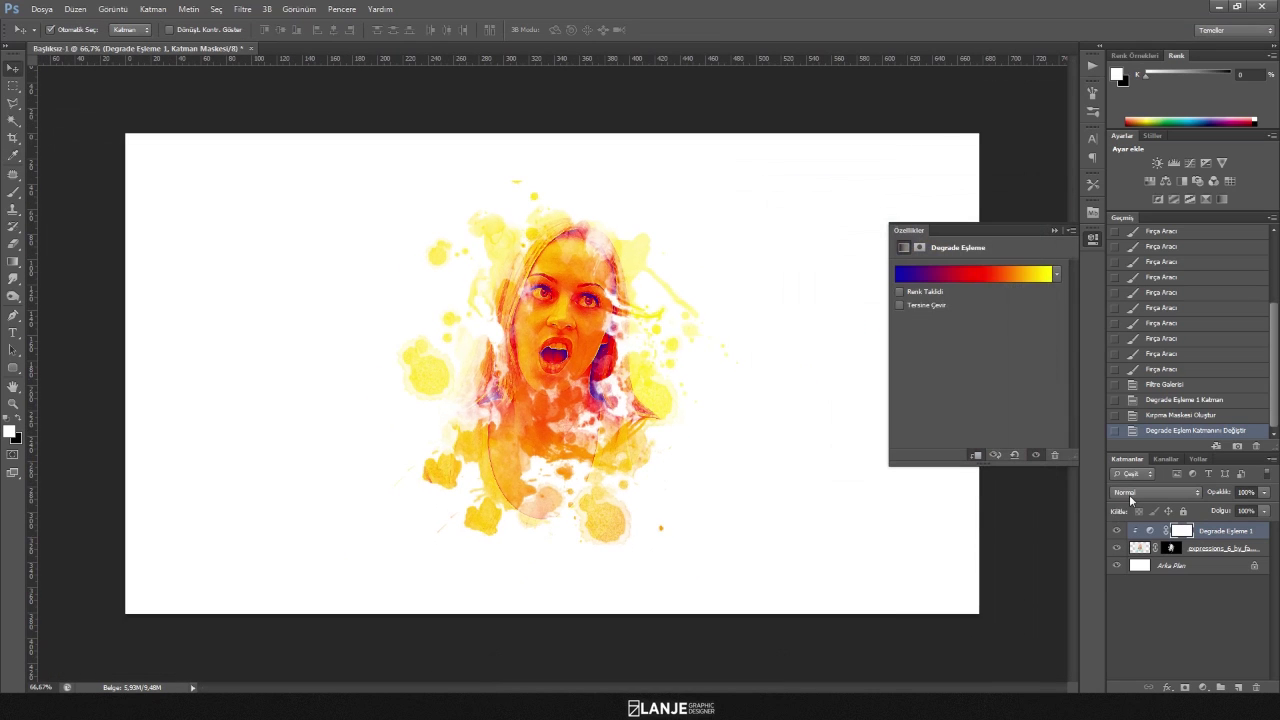
Set the gradient map's blend mode to Kaplama (Overlay) after trying Screen and Soft Light.
left_click(1054, 231)
left_click(1155, 492)
left_click(1133, 277)
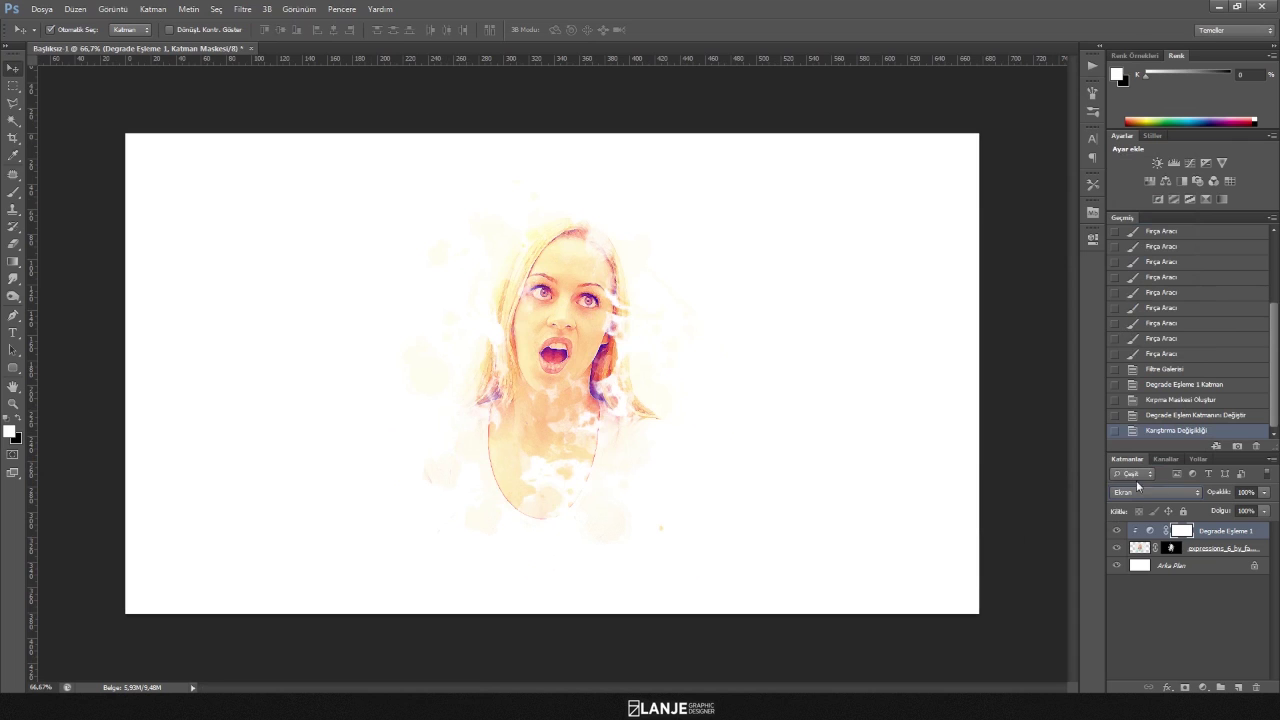
left_click(1166, 491)
left_click(1126, 311)
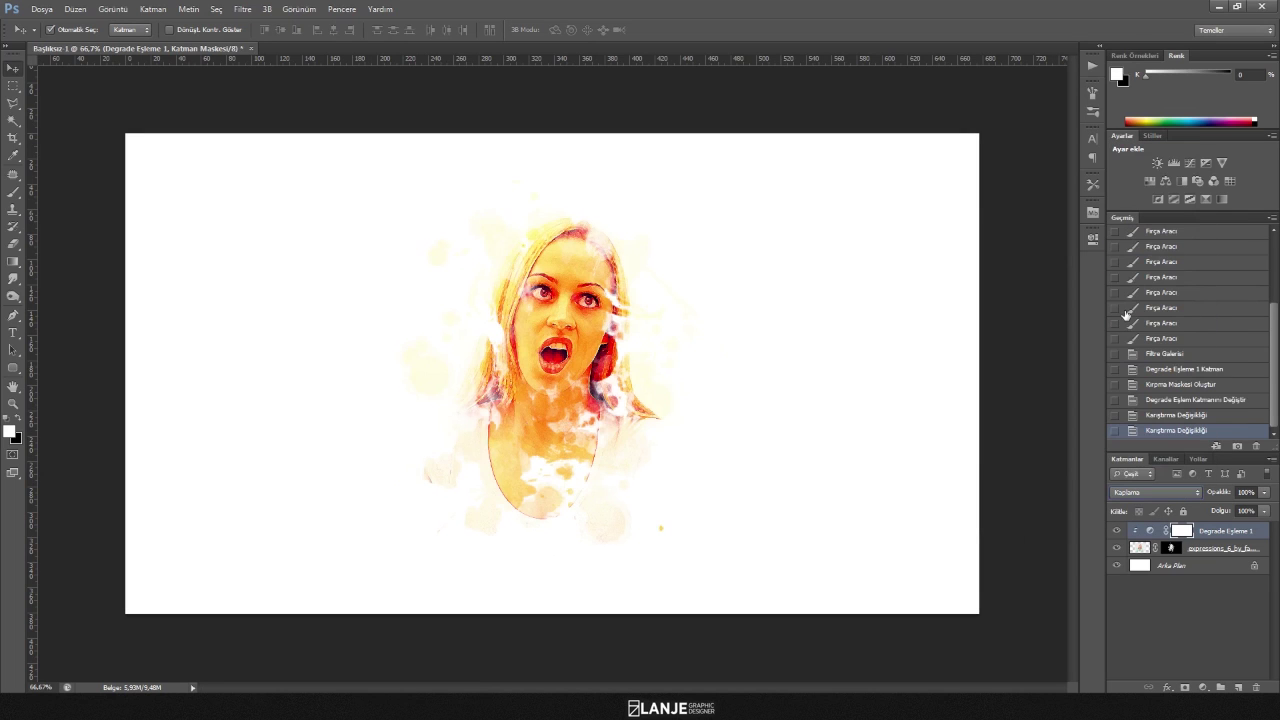
left_click(1150, 492)
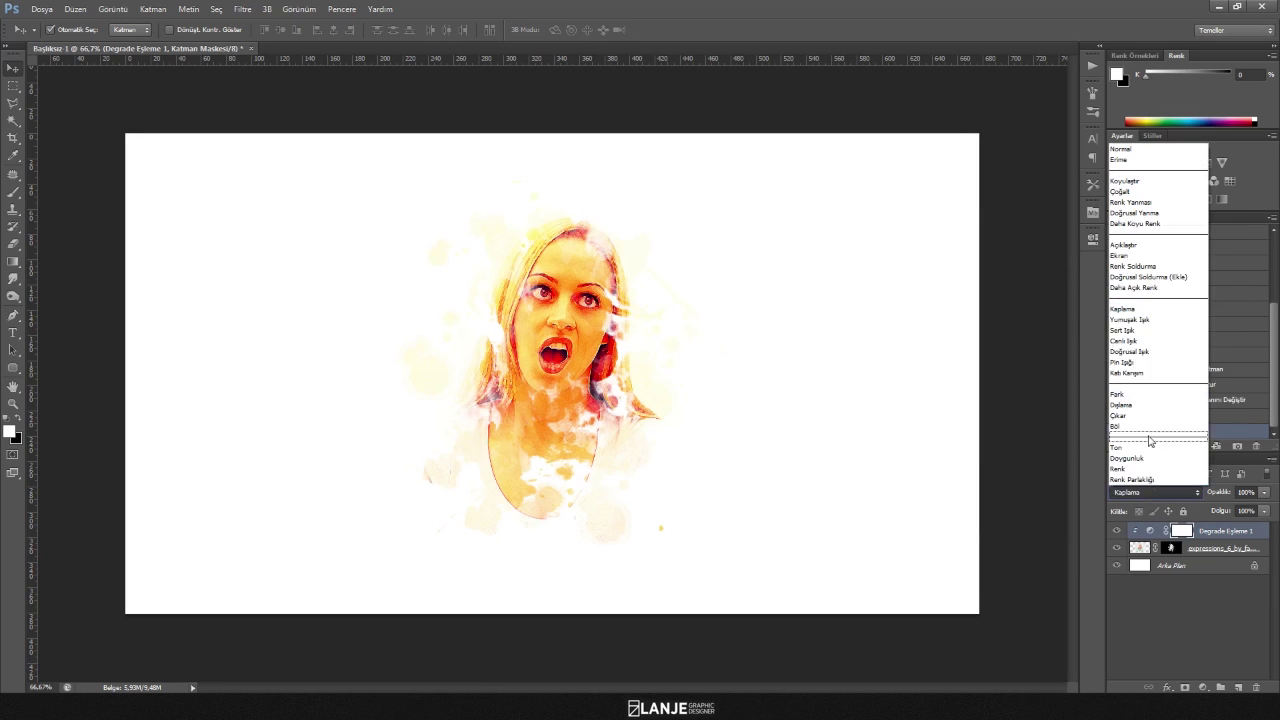
left_click(1128, 320)
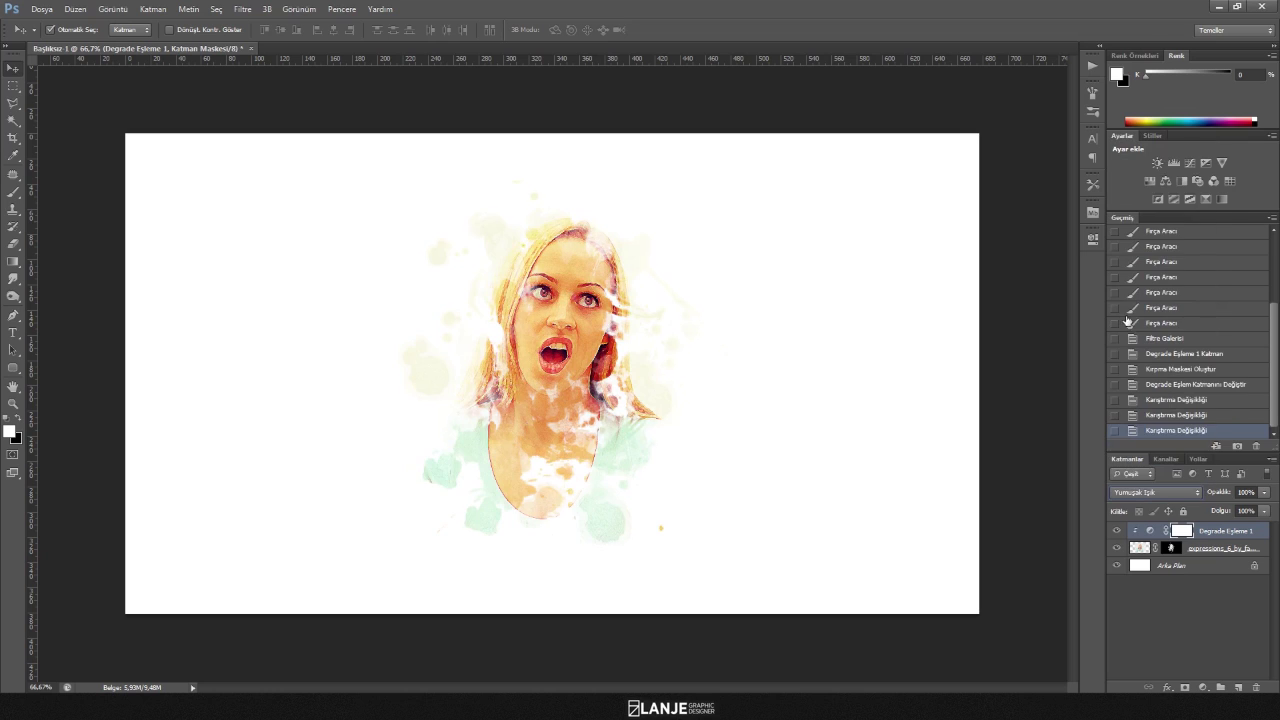
left_click(1131, 492)
left_click(1145, 311)
Lower the gradient map's opacity to a subtle 20%.
left_click(1245, 492)
type("35")
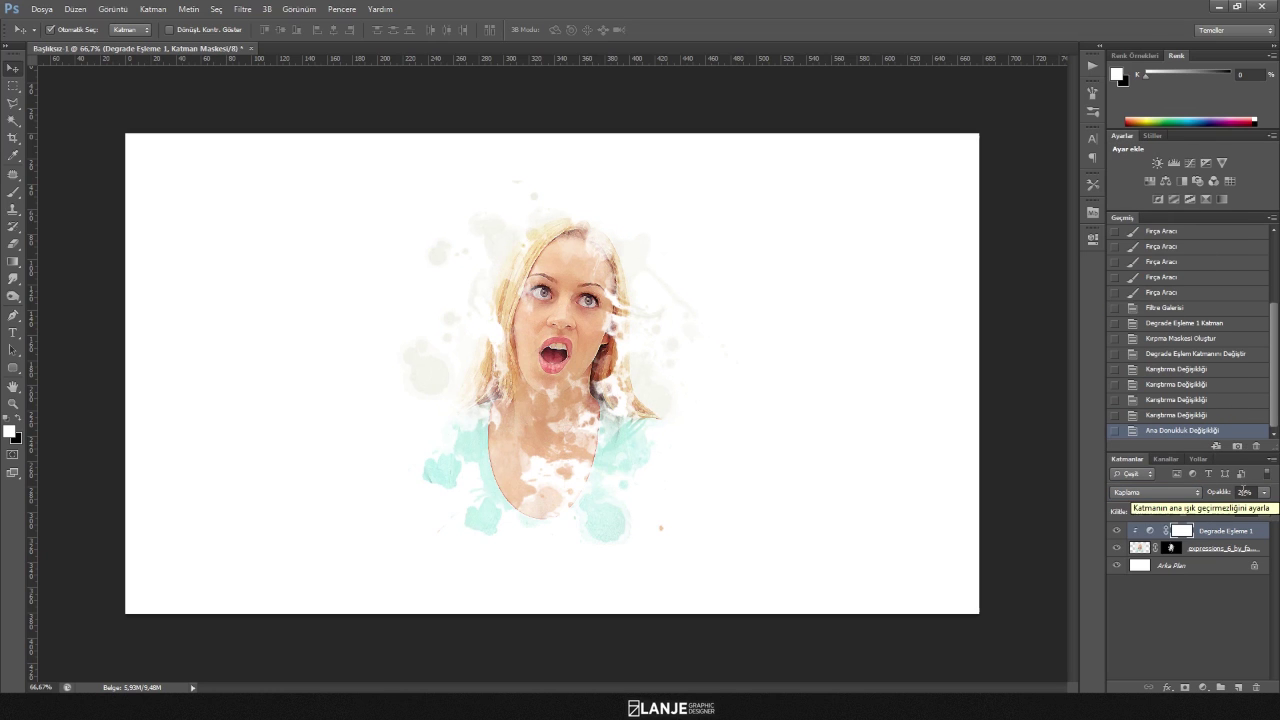
left_click(1215, 576)
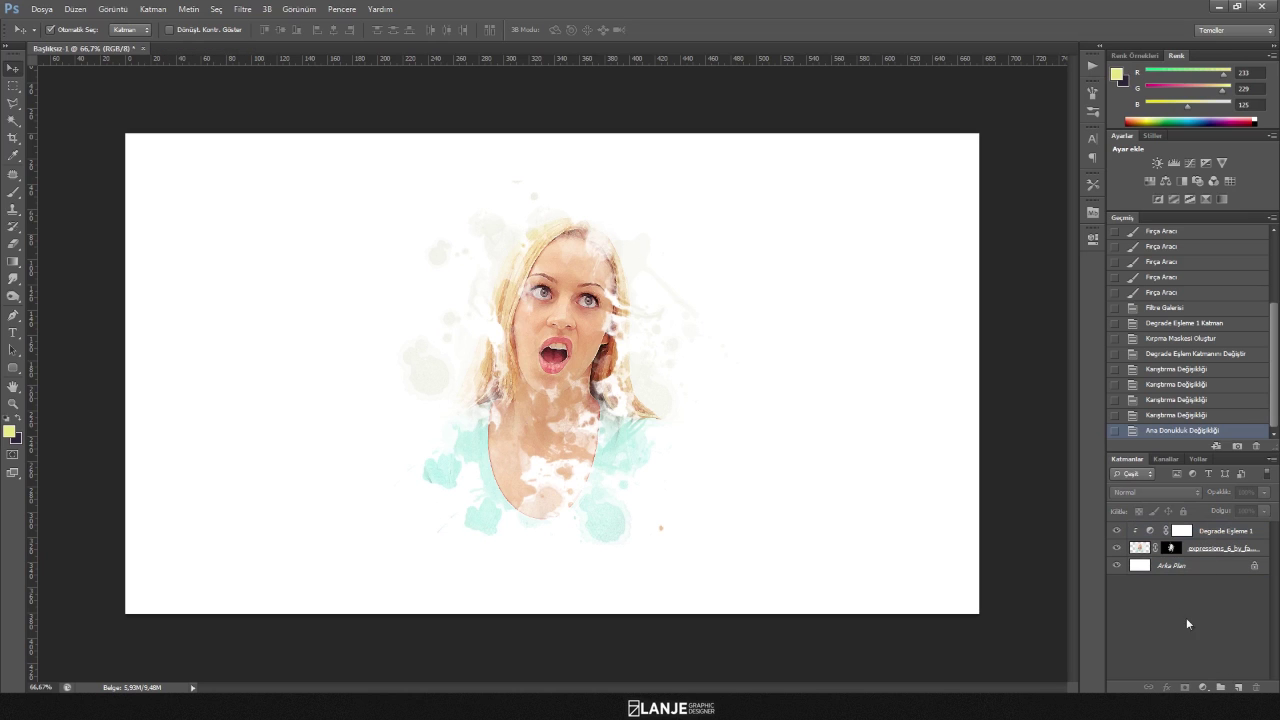
Add a radial Gradient Fill layer just above the background layer.
left_click(1182, 566)
left_click(1203, 687)
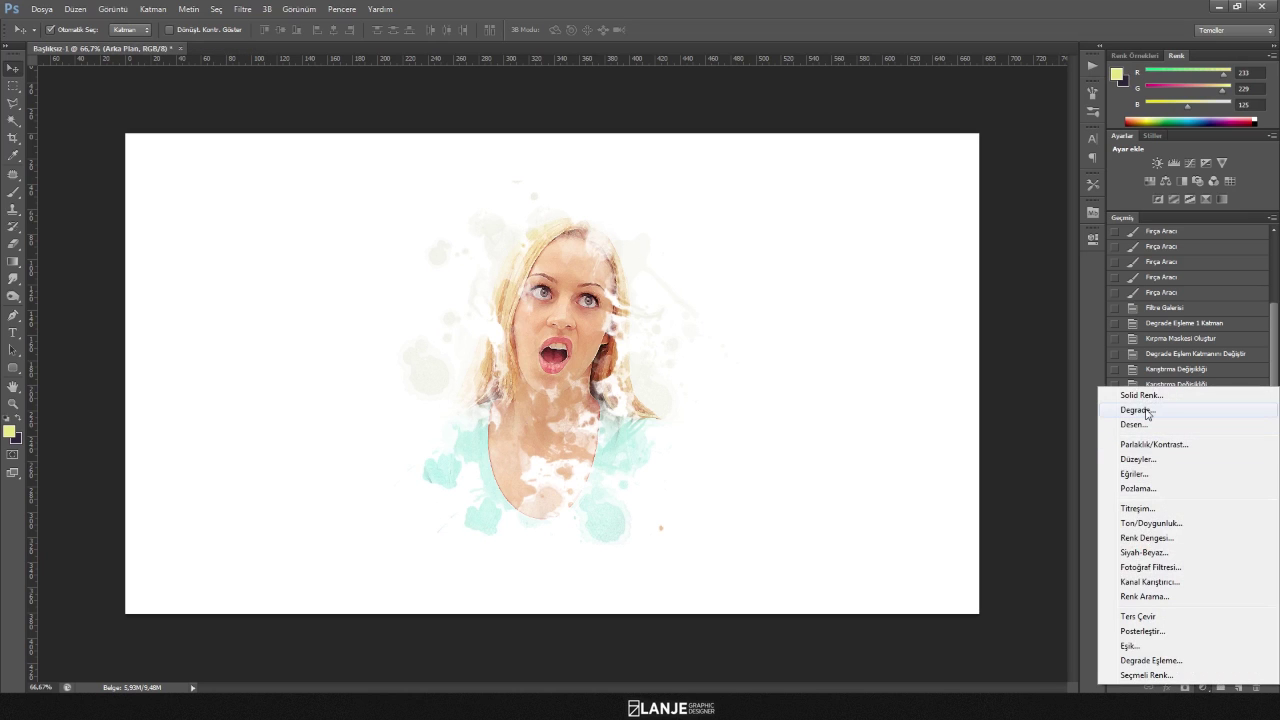
left_click(1137, 410)
left_click(880, 297)
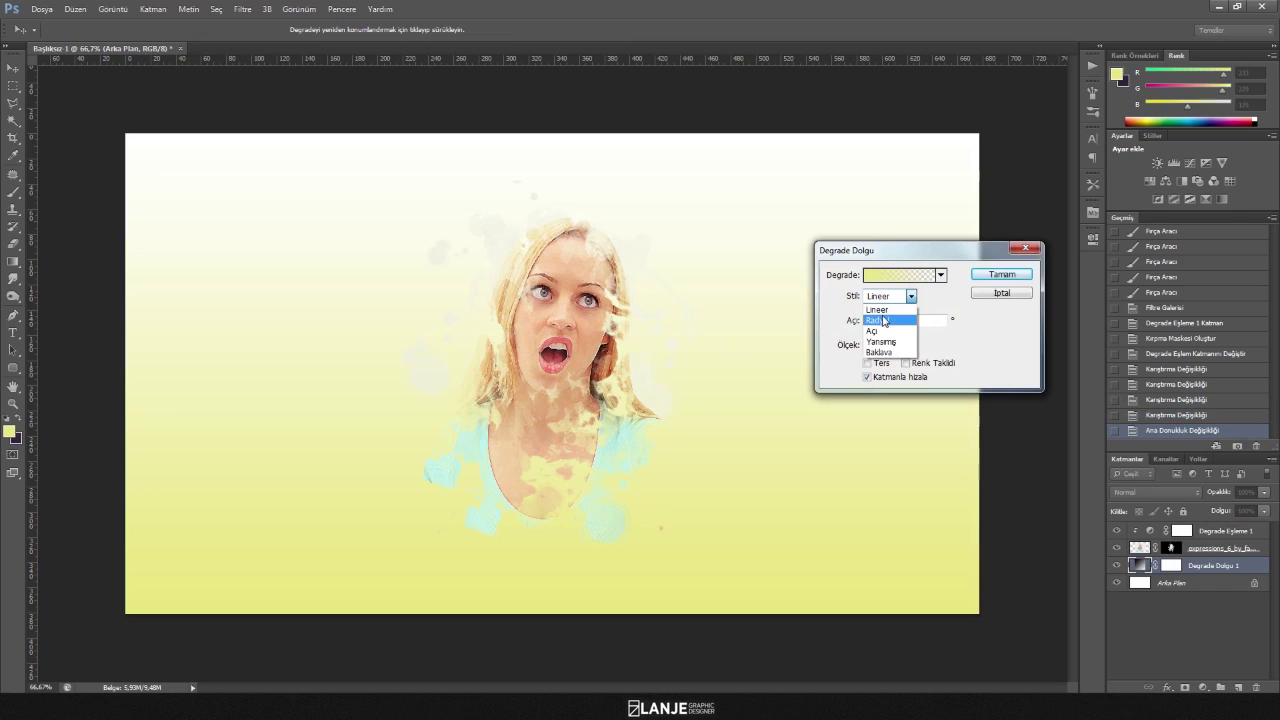
left_click(885, 320)
Make the gradient's left colour stop black.
left_click(885, 276)
left_click(785, 420)
left_click(830, 474)
left_click(889, 458)
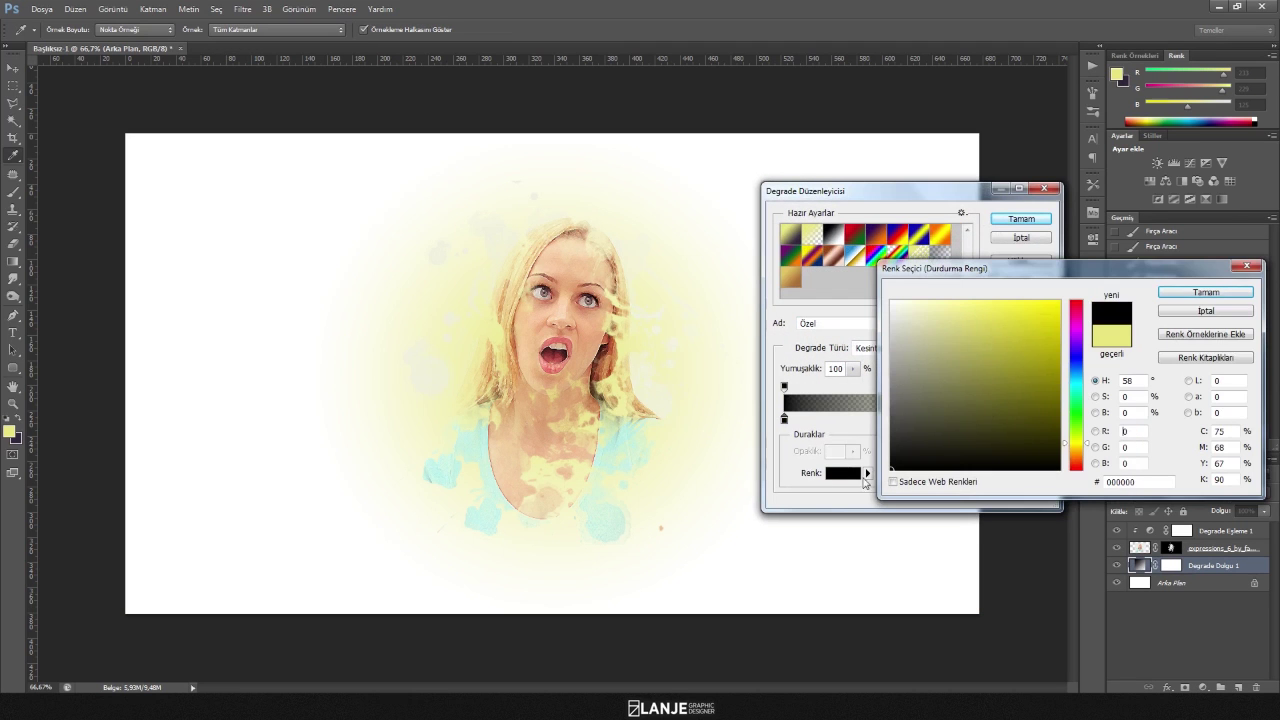
left_click(1176, 295)
left_click(1021, 218)
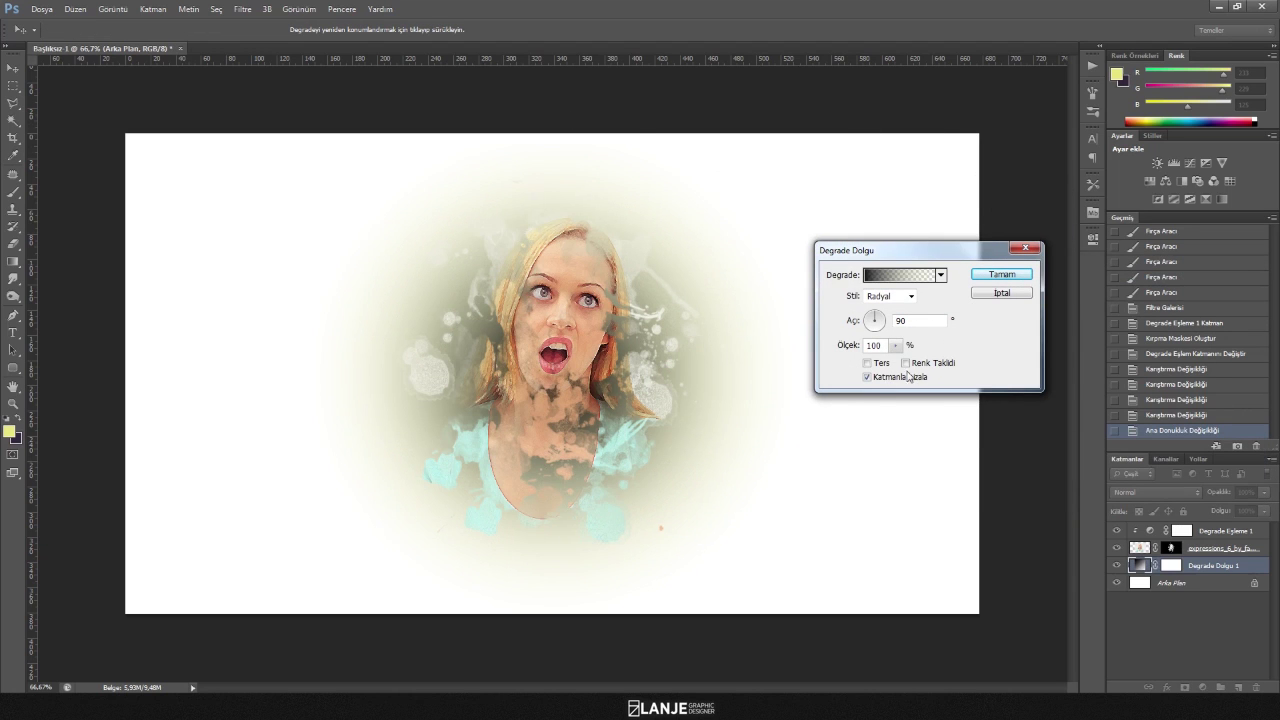
Reverse the radial gradient with angle 0 and scale 250%.
left_click(868, 363)
type("0")
double_click(874, 345)
type("250")
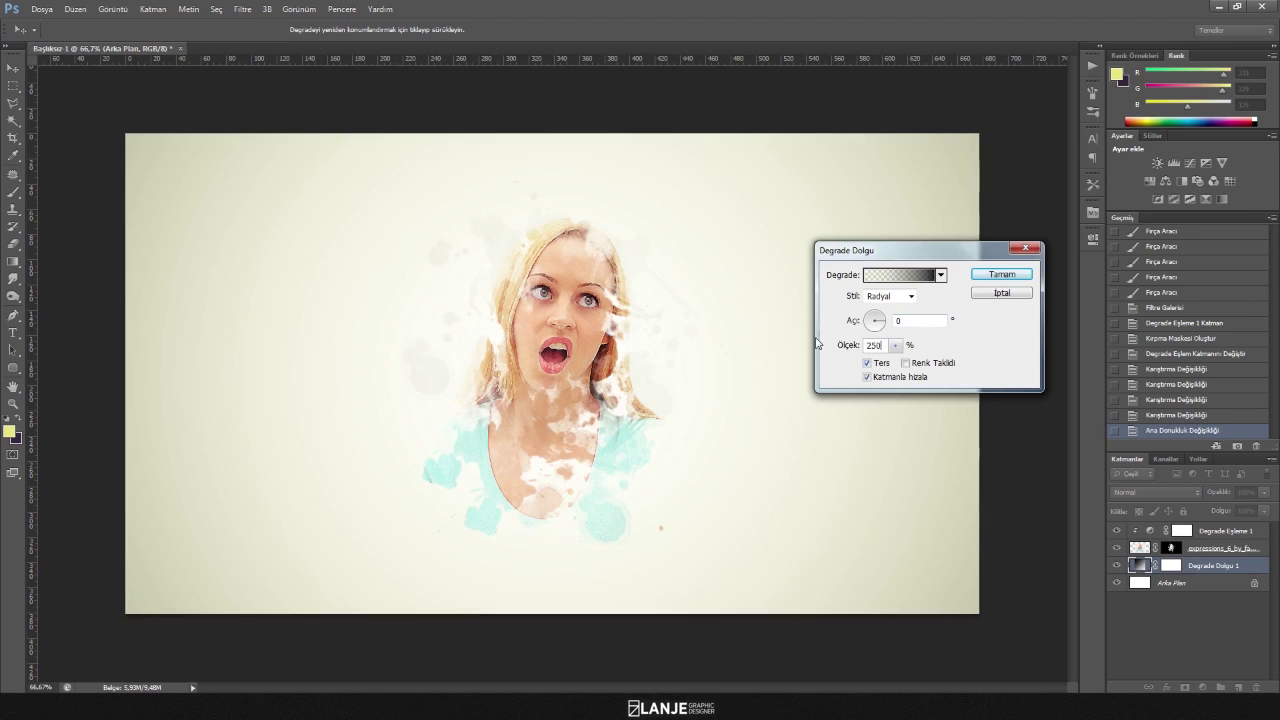
Remove the yellow stop to leave a black-to-transparent gradient and confirm the fill.
left_click(928, 278)
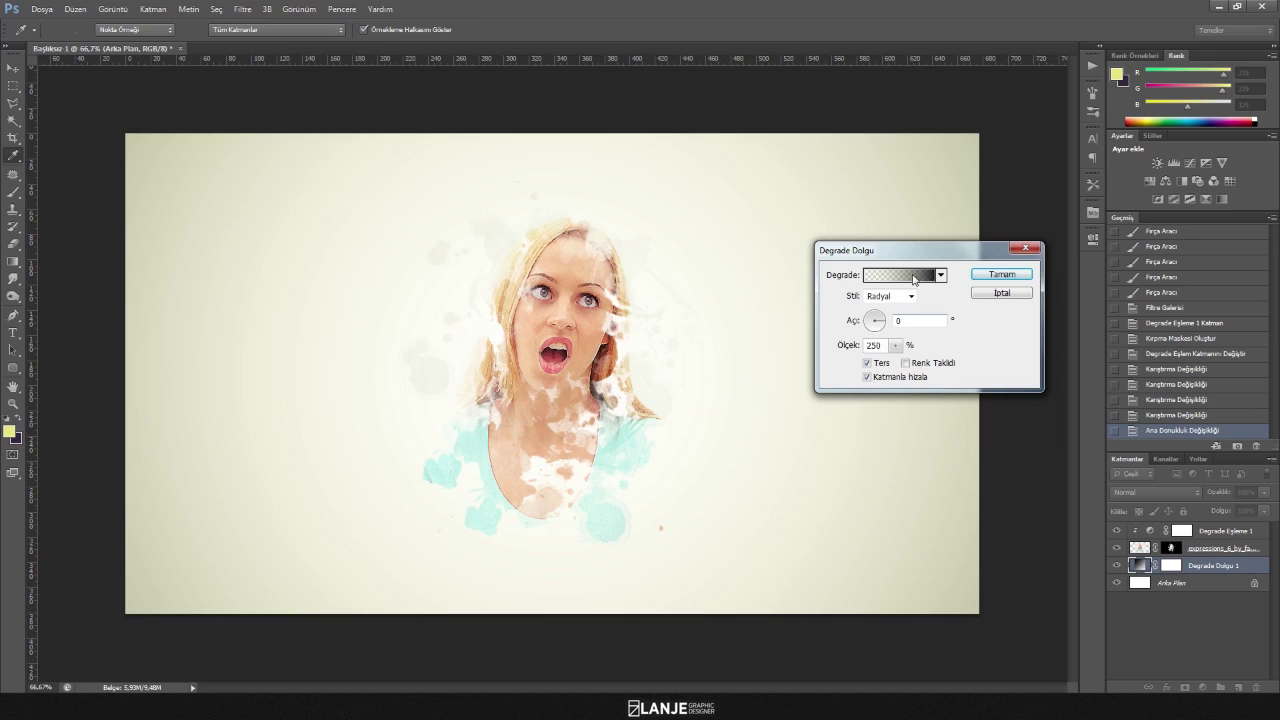
left_click(1040, 420)
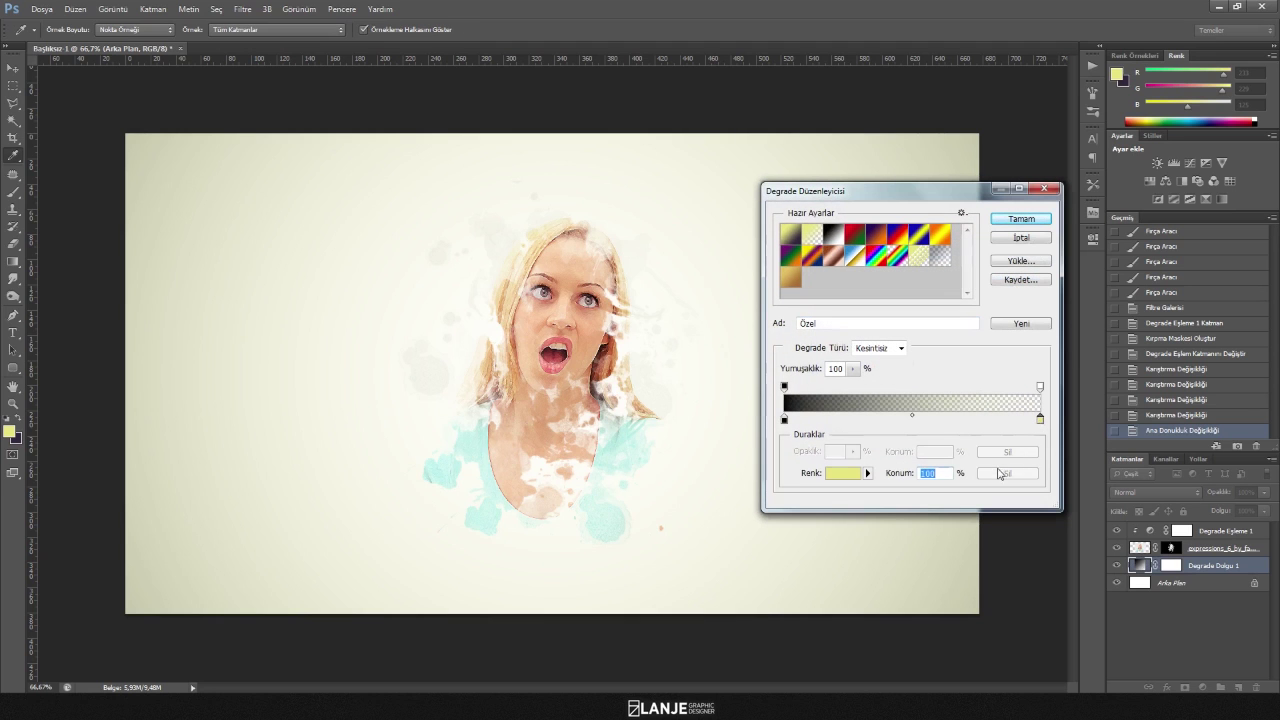
mouse_move(1040, 420)
left_mouse_down()
mouse_move(800, 425)
mouse_move(810, 445)
left_mouse_up()
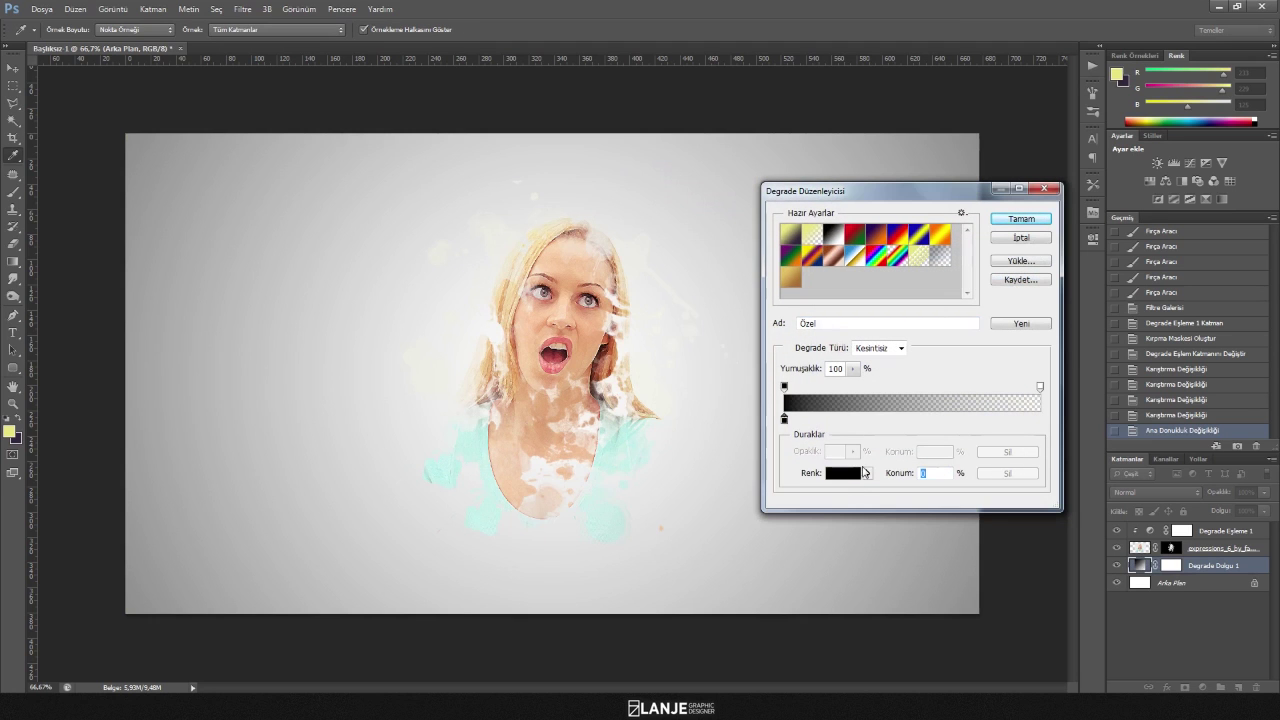
left_click(1021, 219)
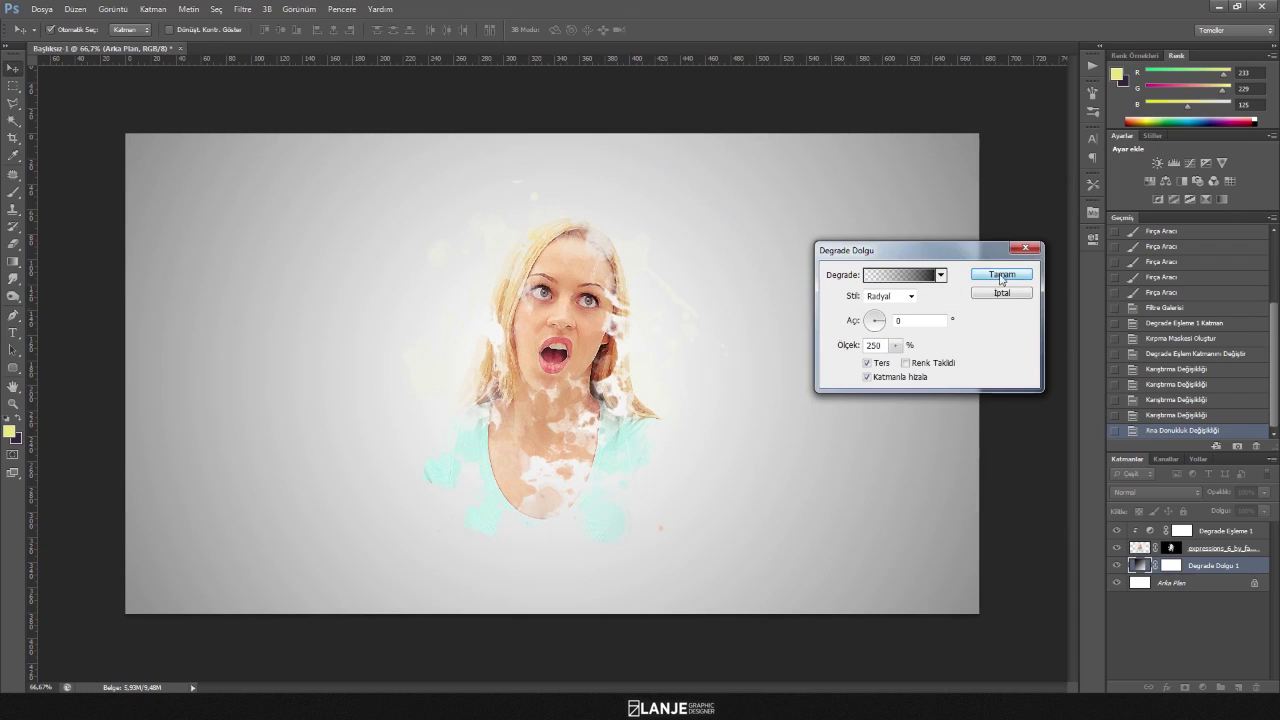
left_click(1000, 276)
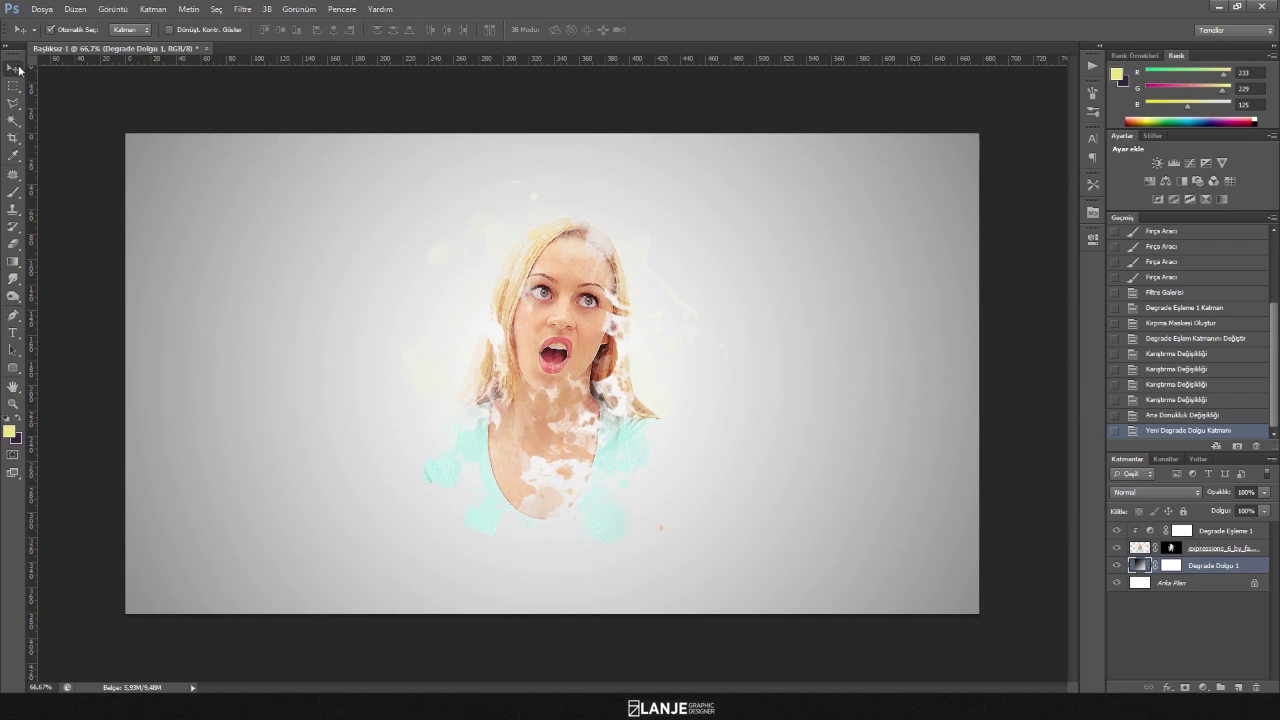
Add a new empty layer, Katman 1, above the Degrade Eşleme 1 layer, unclipped.
left_click(1208, 608)
left_click(1224, 531)
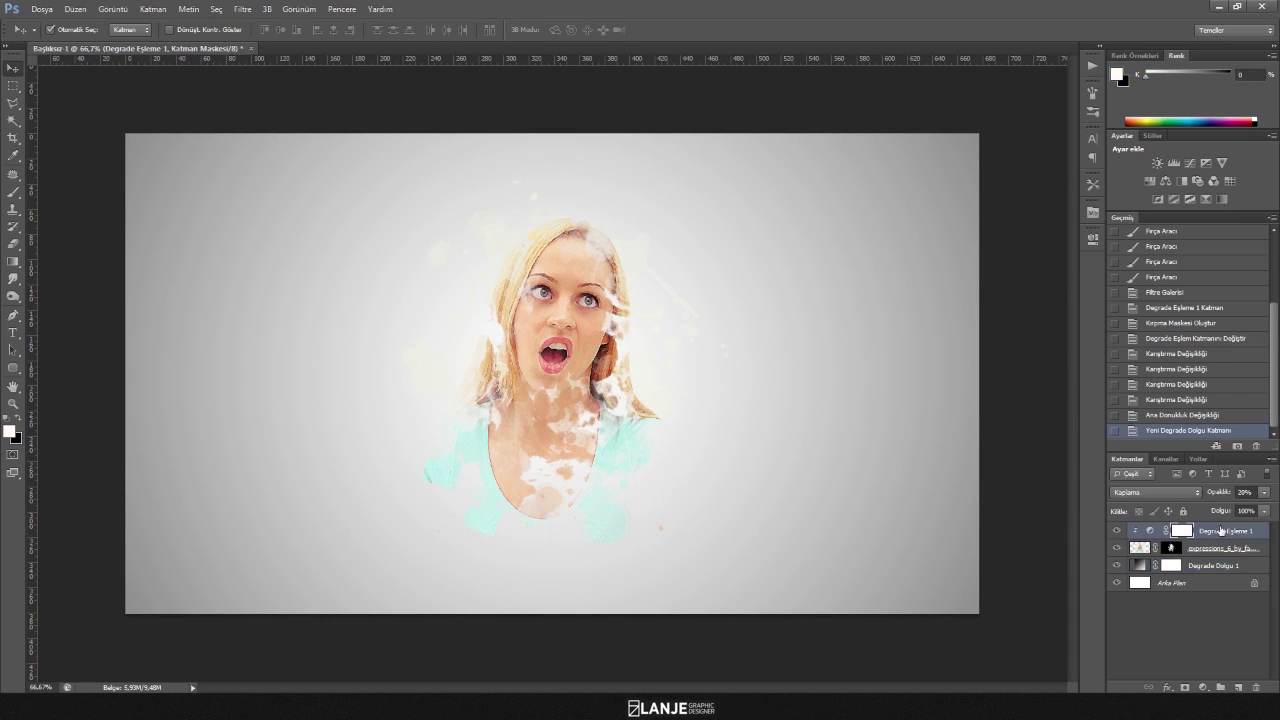
left_click(1238, 687)
left_click_drag(1190, 539, 1177, 551)
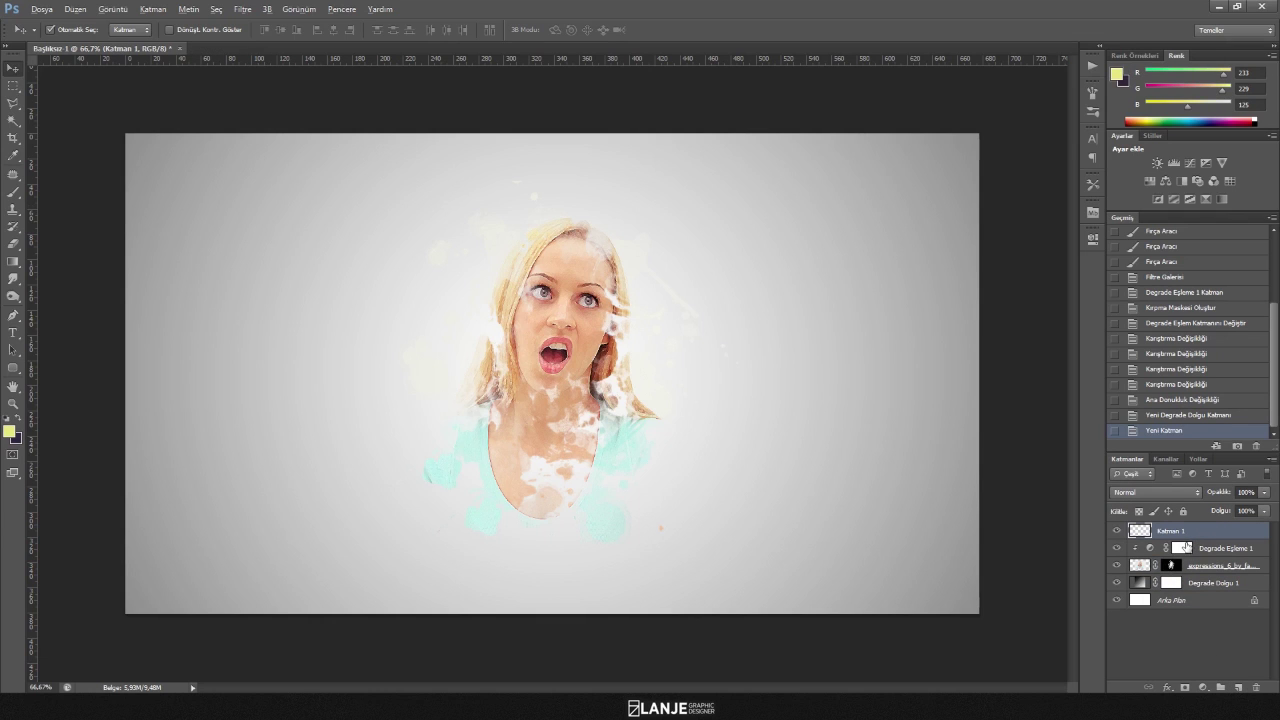
left_click(1200, 539, "alt")
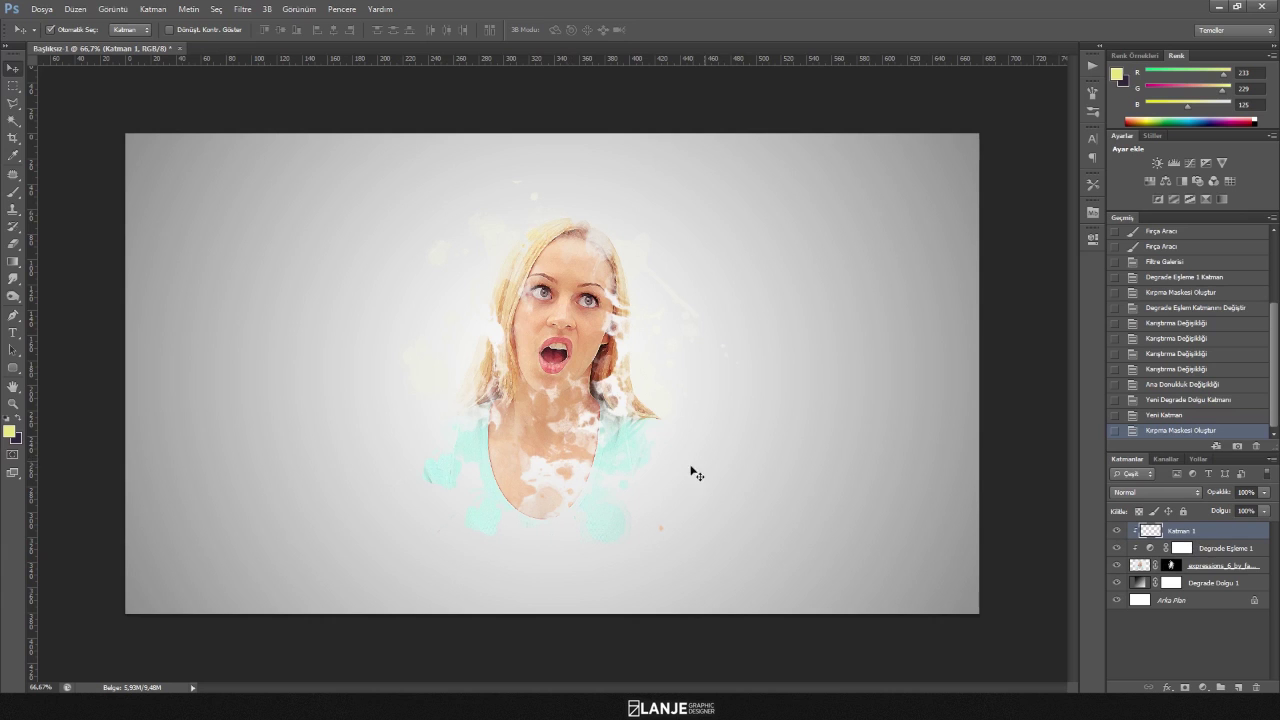
left_click(1220, 539, "alt")
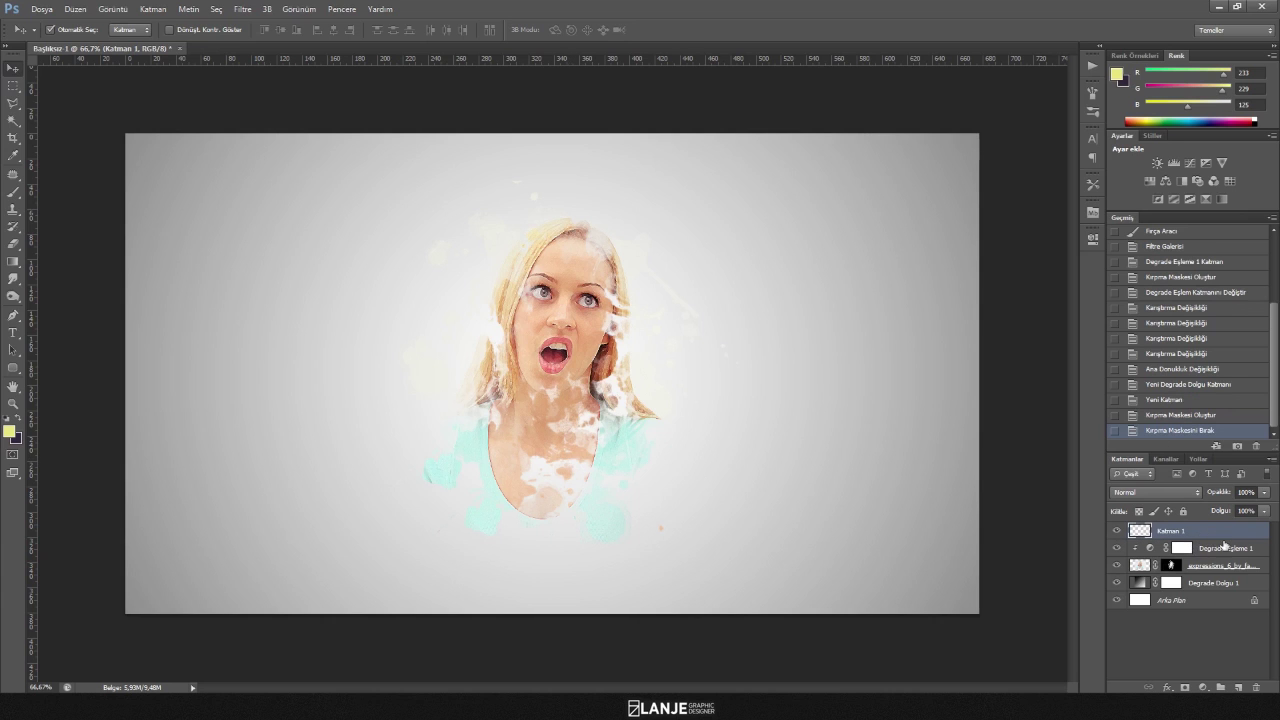
Set the foreground colour to dark teal #113c4e.
key("i")
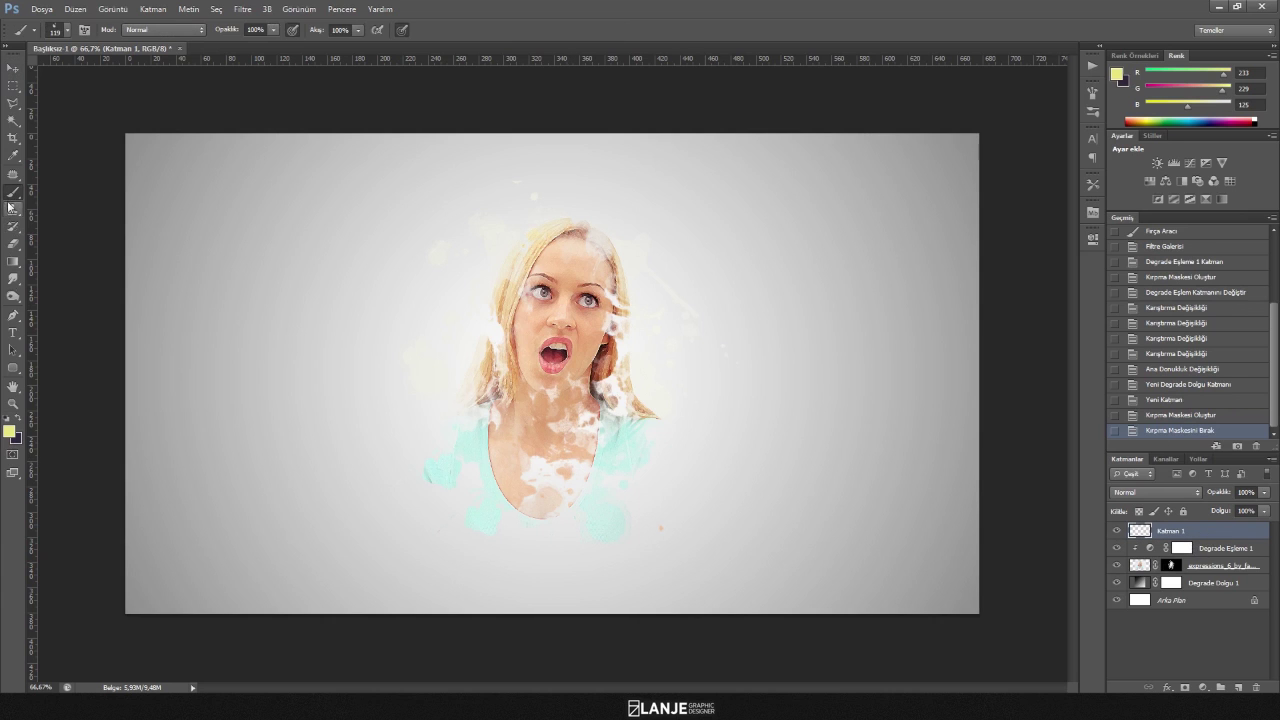
left_click(10, 431)
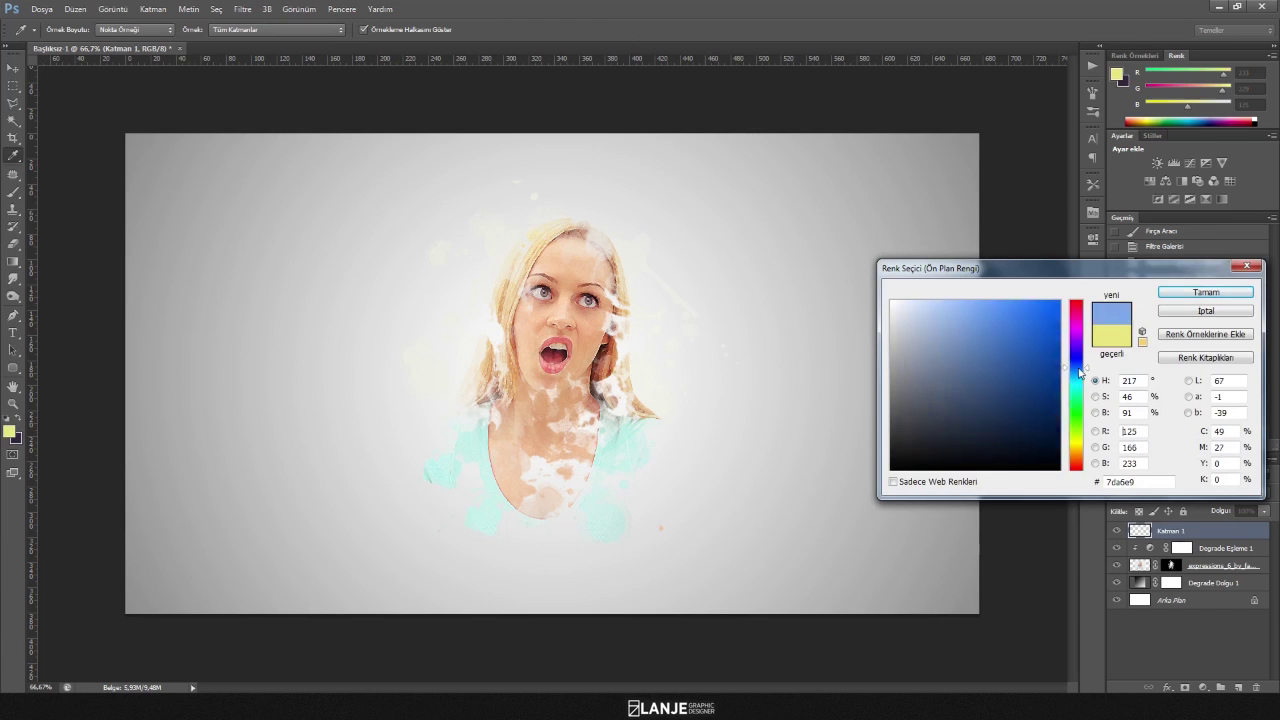
left_click_drag(1074, 379, 1022, 418)
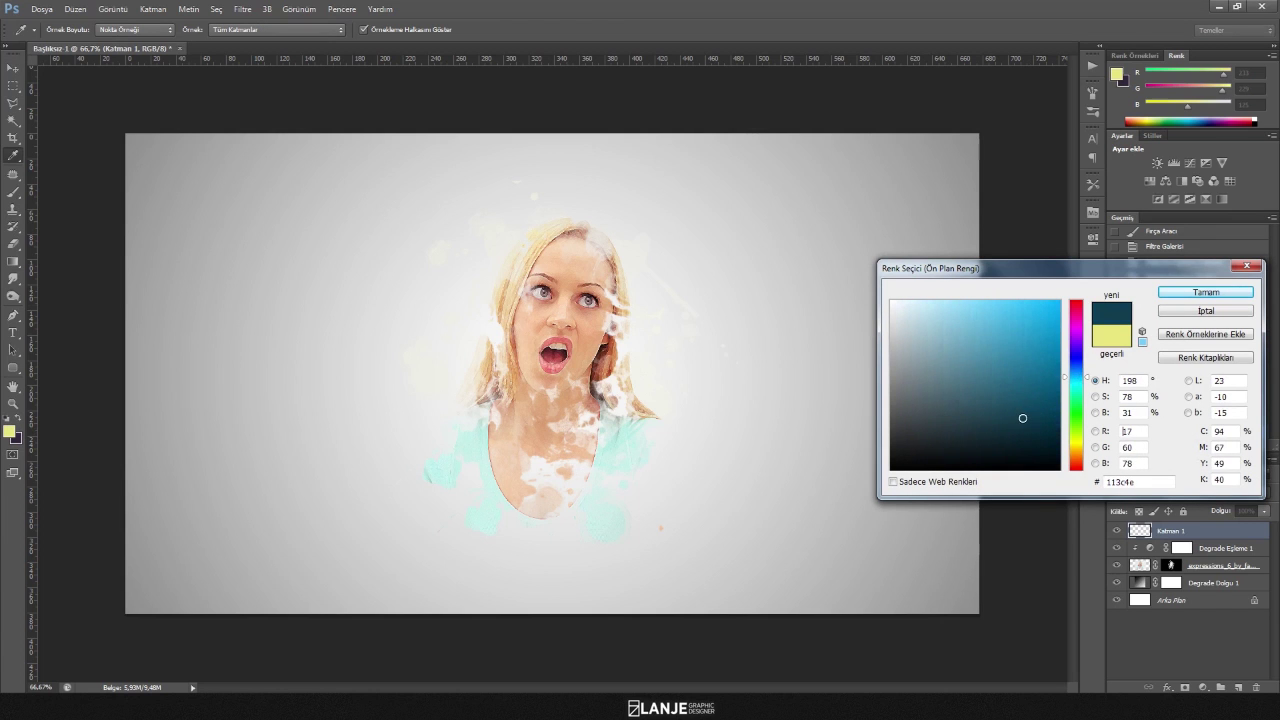
left_click(1206, 292)
Load the Basic Brushes set and pick the 500 px soft round brush.
key("b")
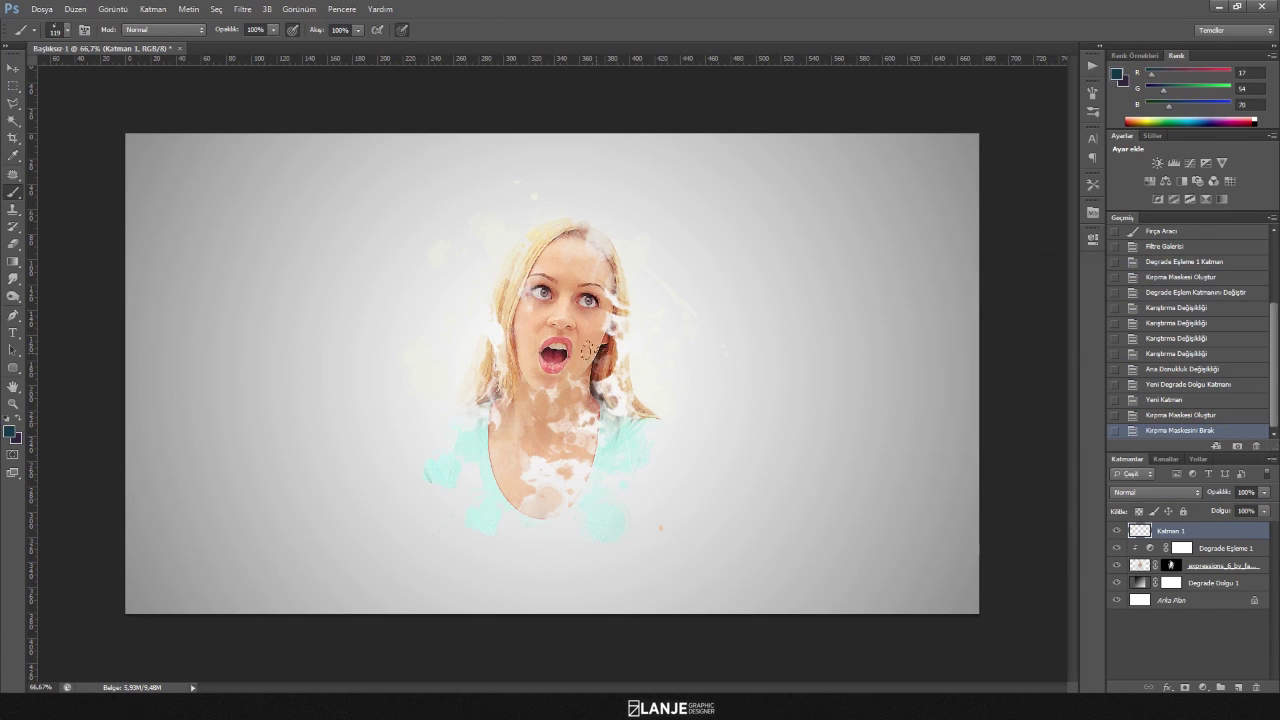
right_click(588, 351)
left_click(1088, 366)
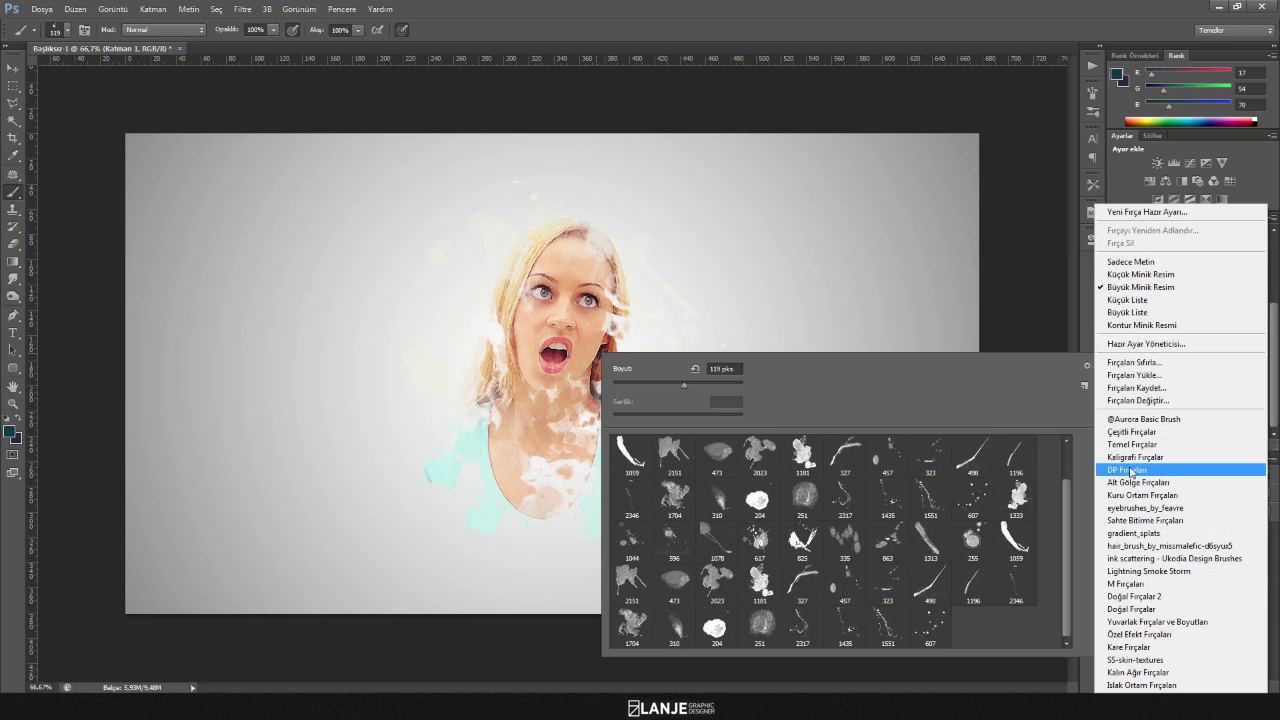
left_click(1130, 442)
left_click(552, 265)
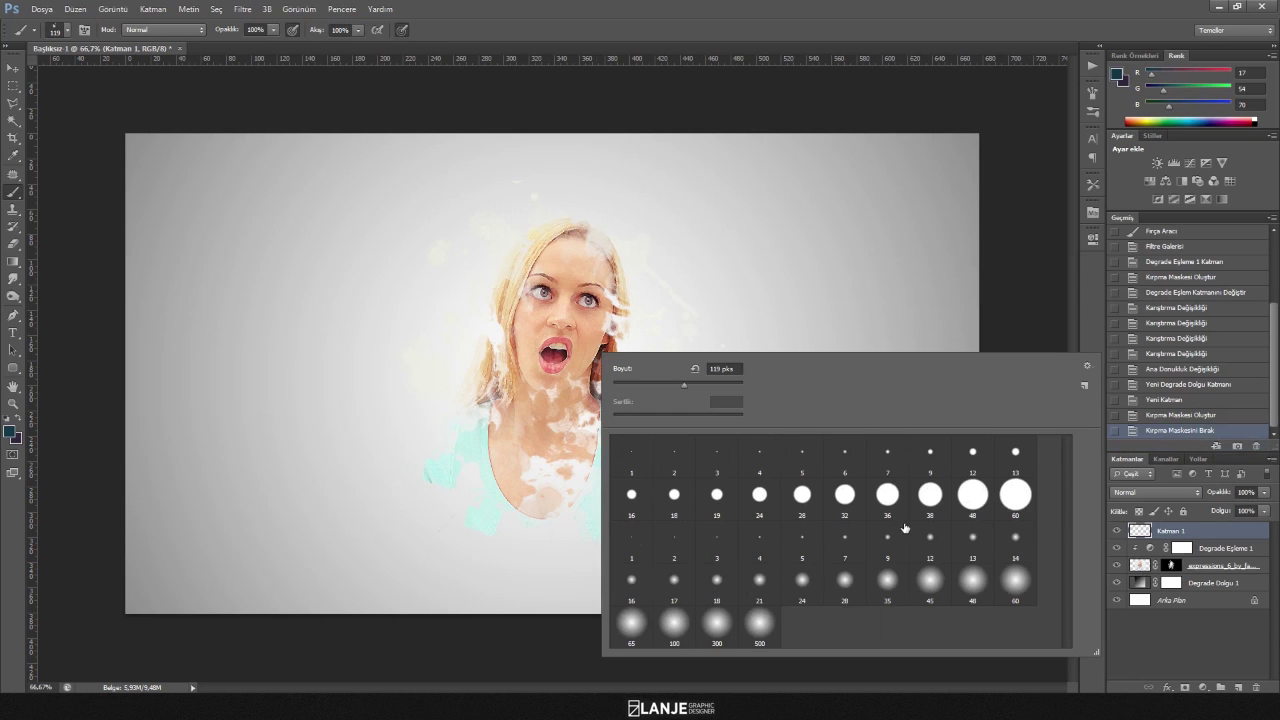
left_click(757, 622)
left_click(752, 8)
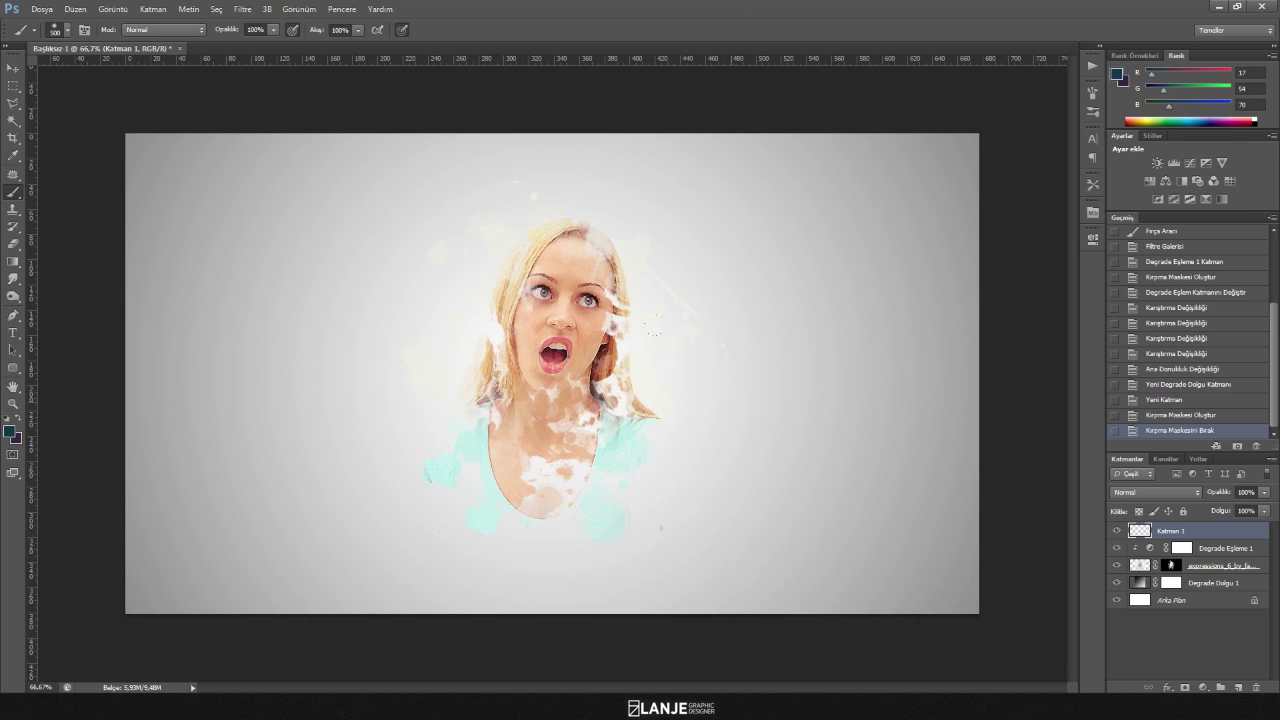
Paint a dark teal dab over the lower face, blend it in Overlay, and add Katman 2.
left_click(645, 373)
key("ctrl+z")
left_click(596, 383)
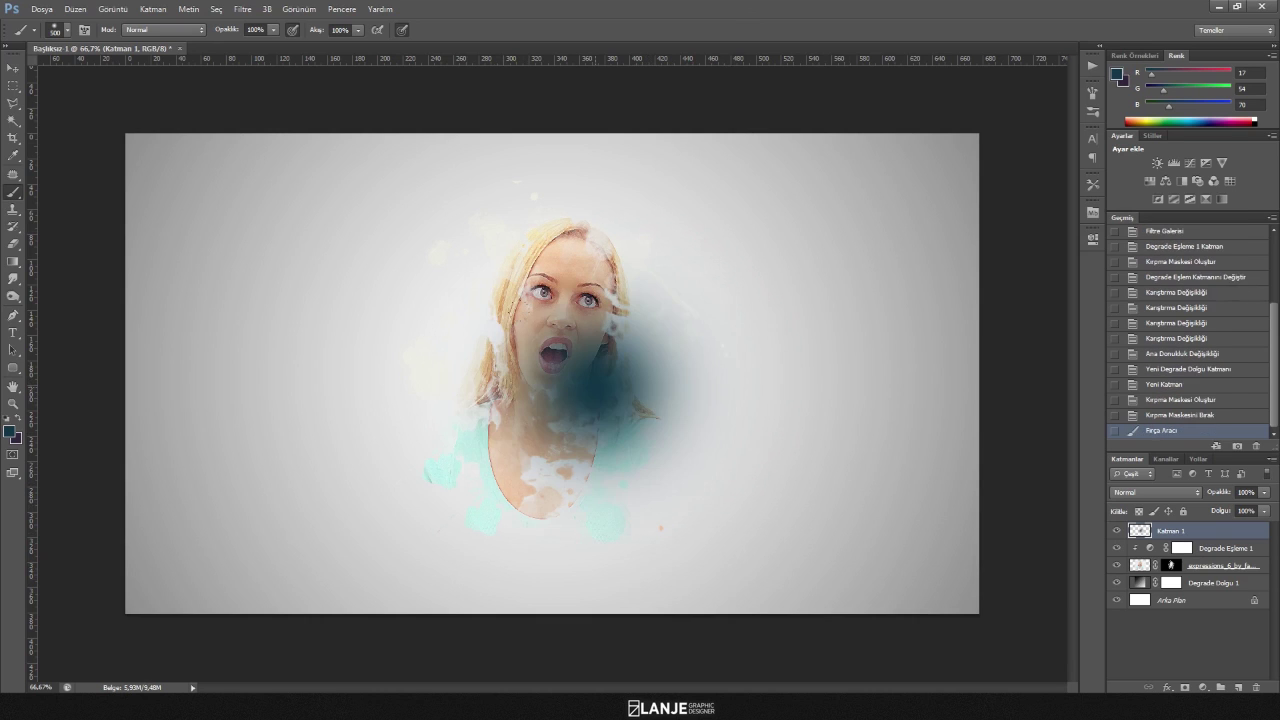
left_click(1150, 492)
left_click(1123, 316)
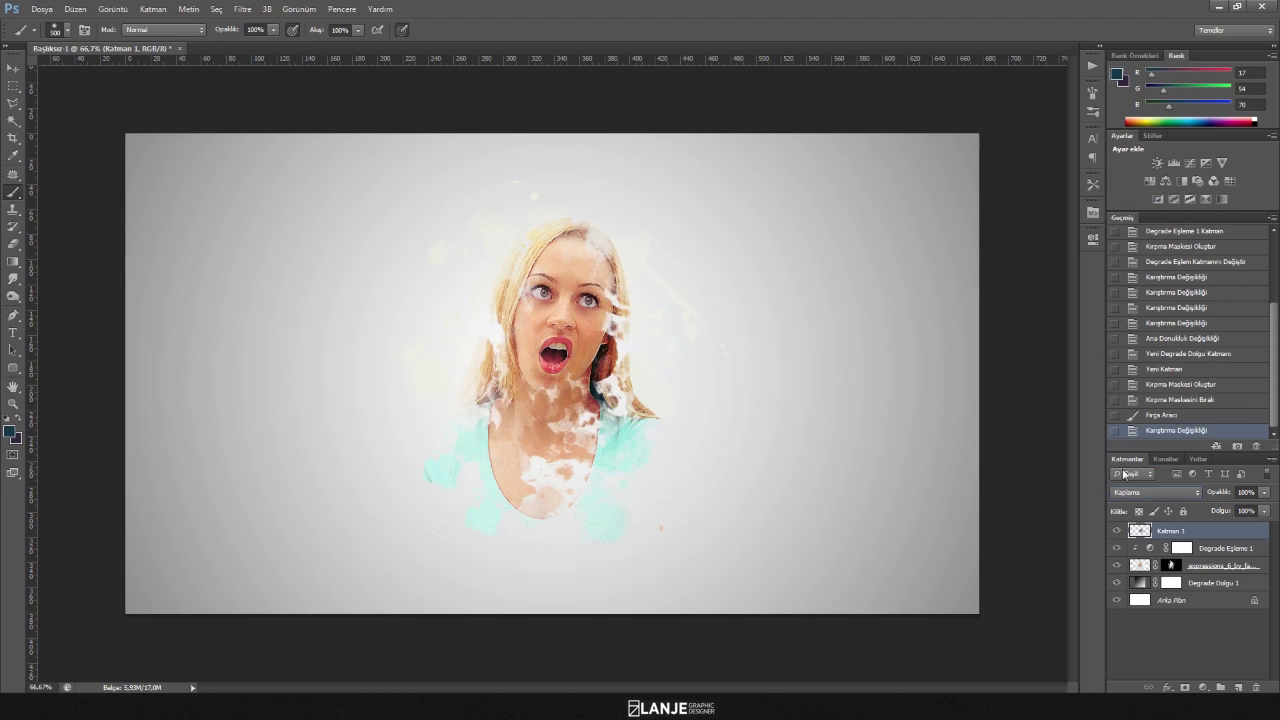
left_click(1117, 531)
left_click(1238, 687)
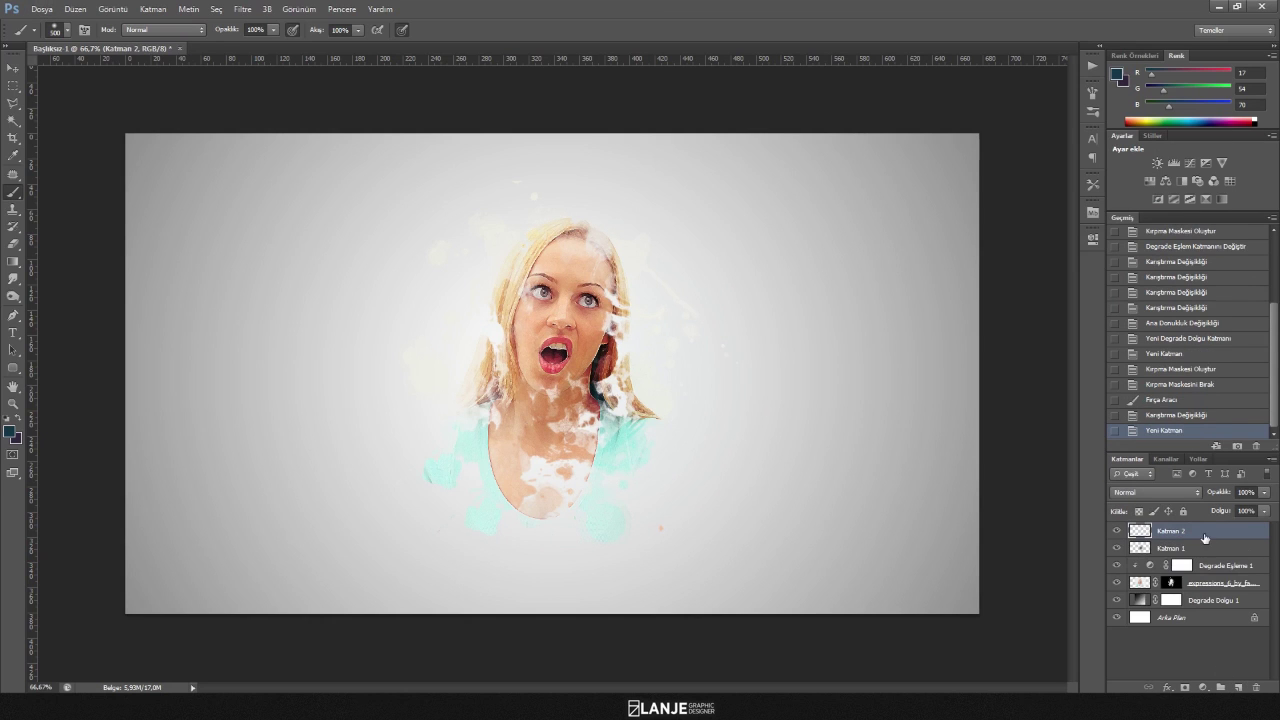
Try a bright red Overlay dab over the head, then undo it.
left_click(8, 432)
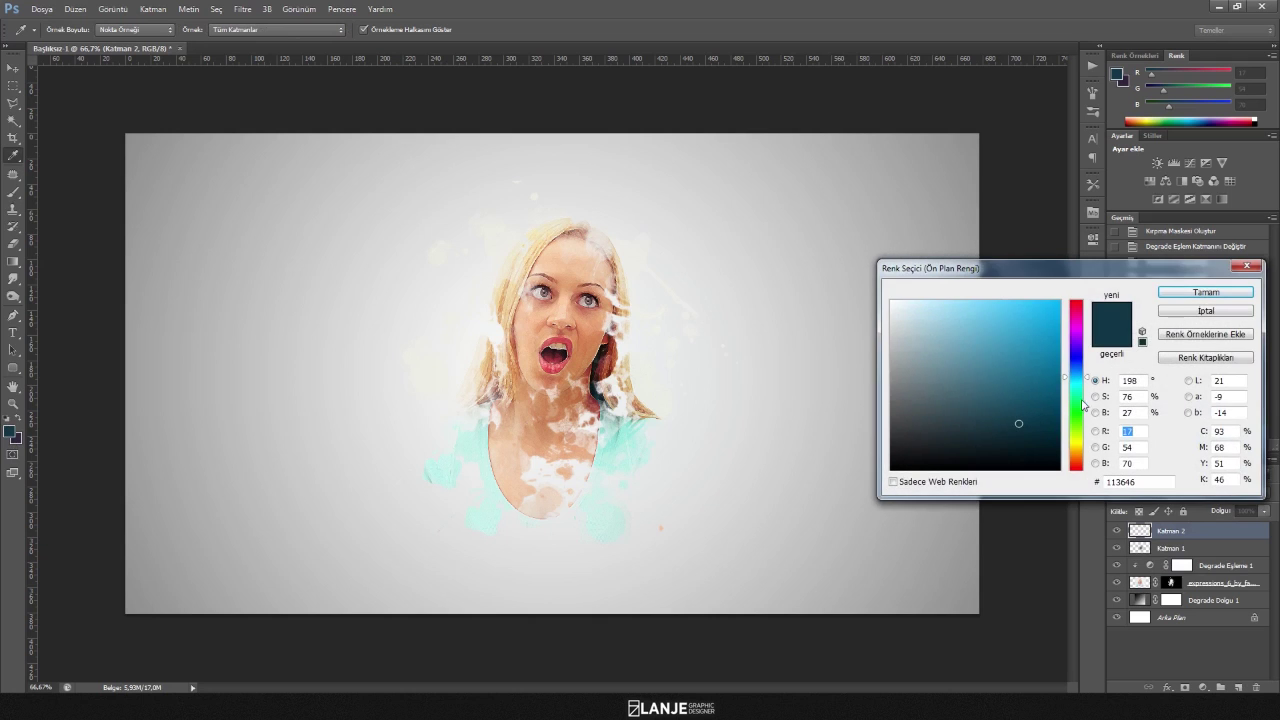
left_click_drag(1083, 404, 1074, 313)
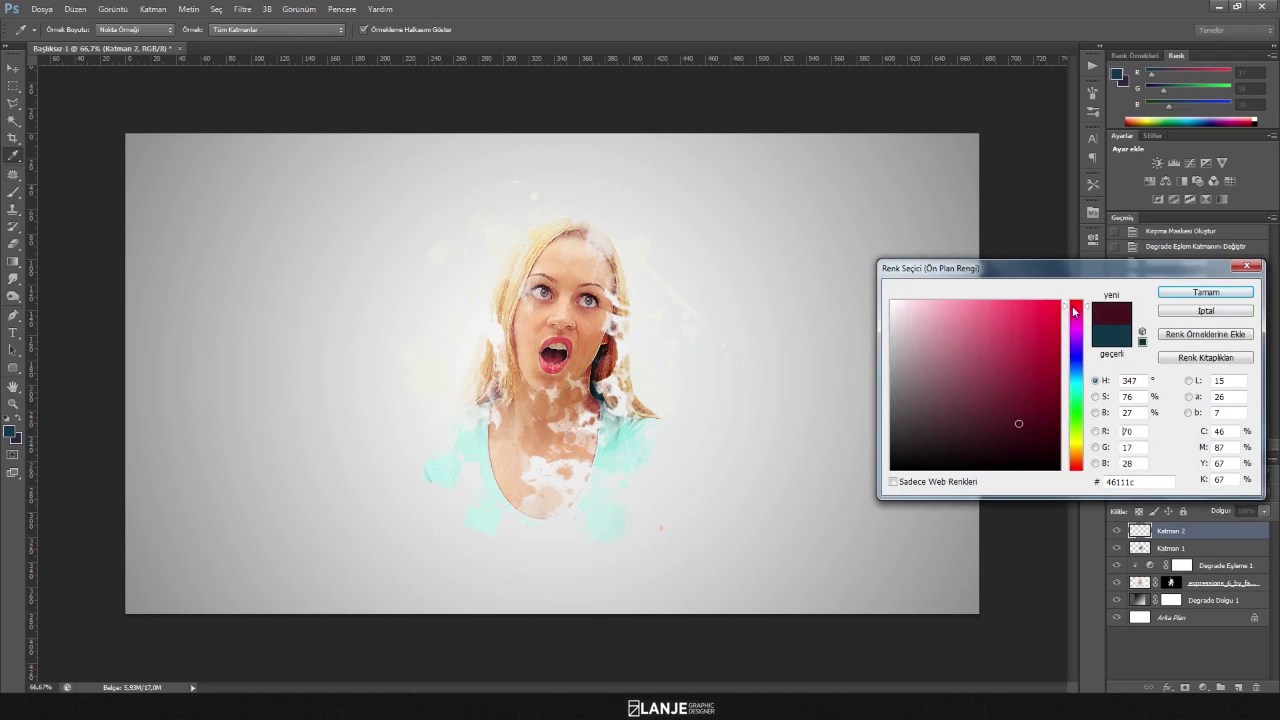
left_click(1042, 308)
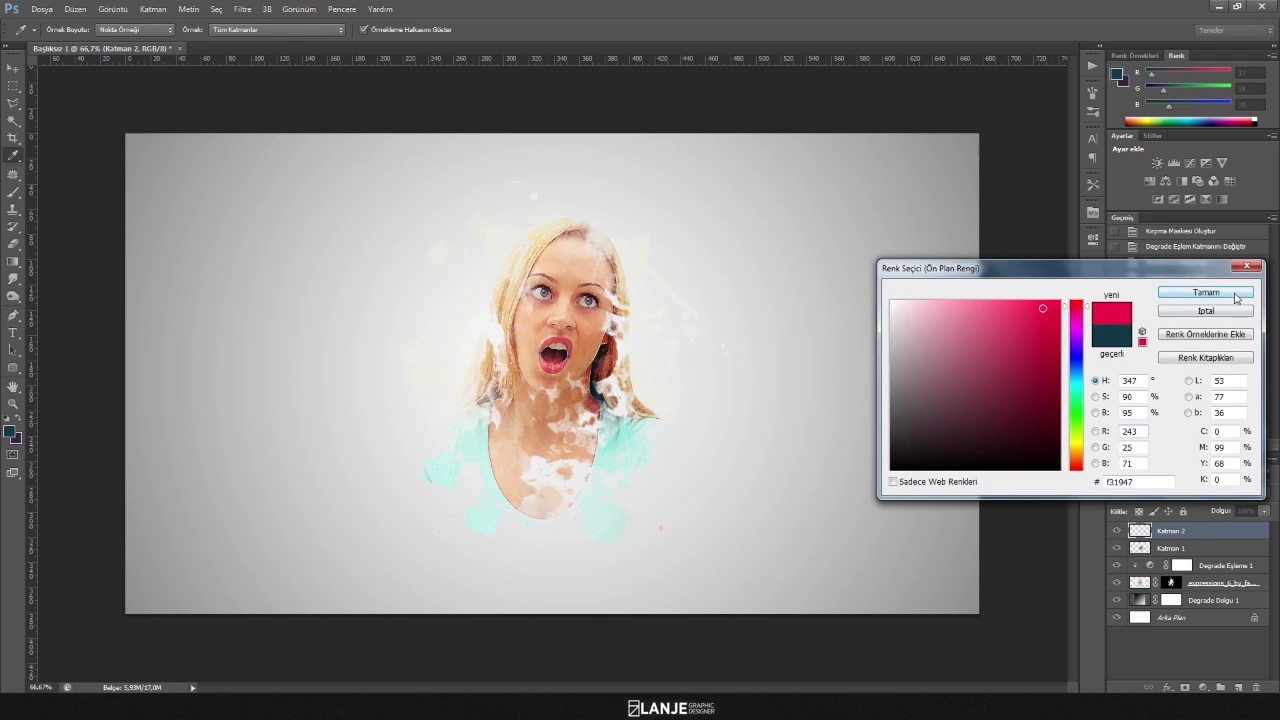
left_click(1236, 297)
left_click(537, 212)
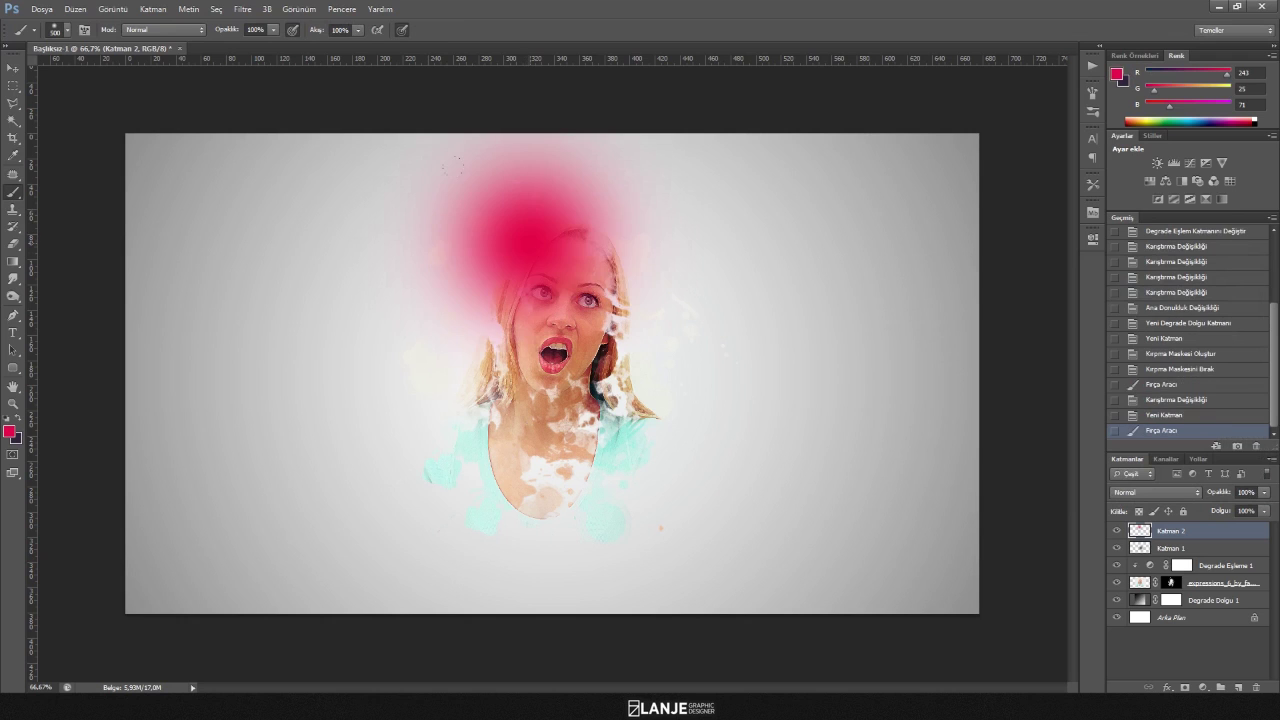
left_click(1140, 493)
left_click(1124, 312)
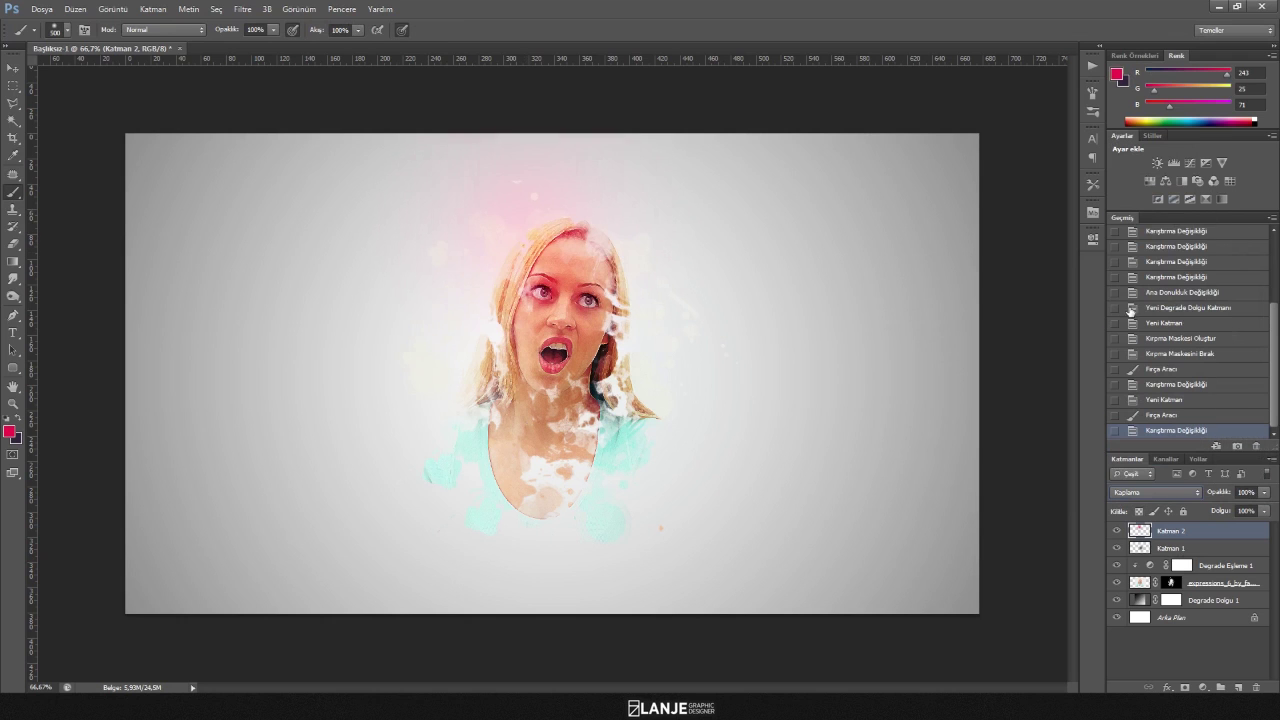
key("ctrl+z")
key("ctrl+z")
key("ctrl+alt+z")
key("ctrl+alt+z")
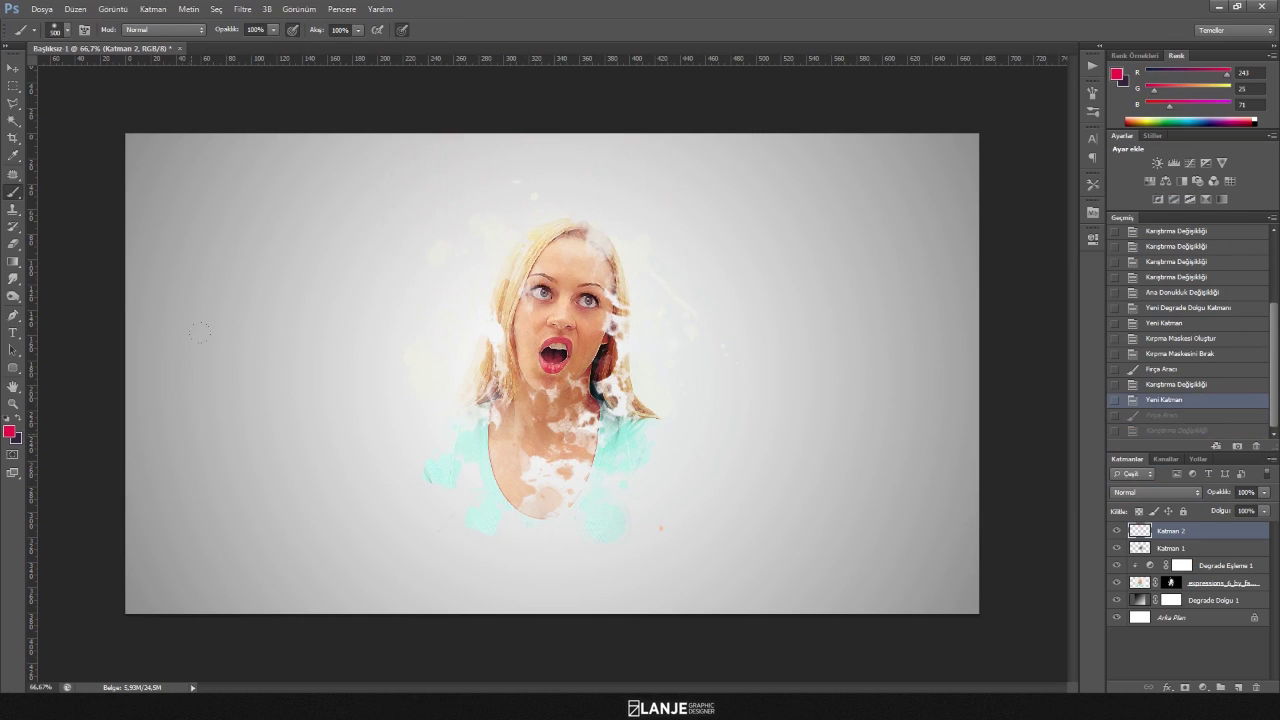
Paint a large brighter red dab above the head on Katman 2 in Overlay mode.
left_click(10, 432)
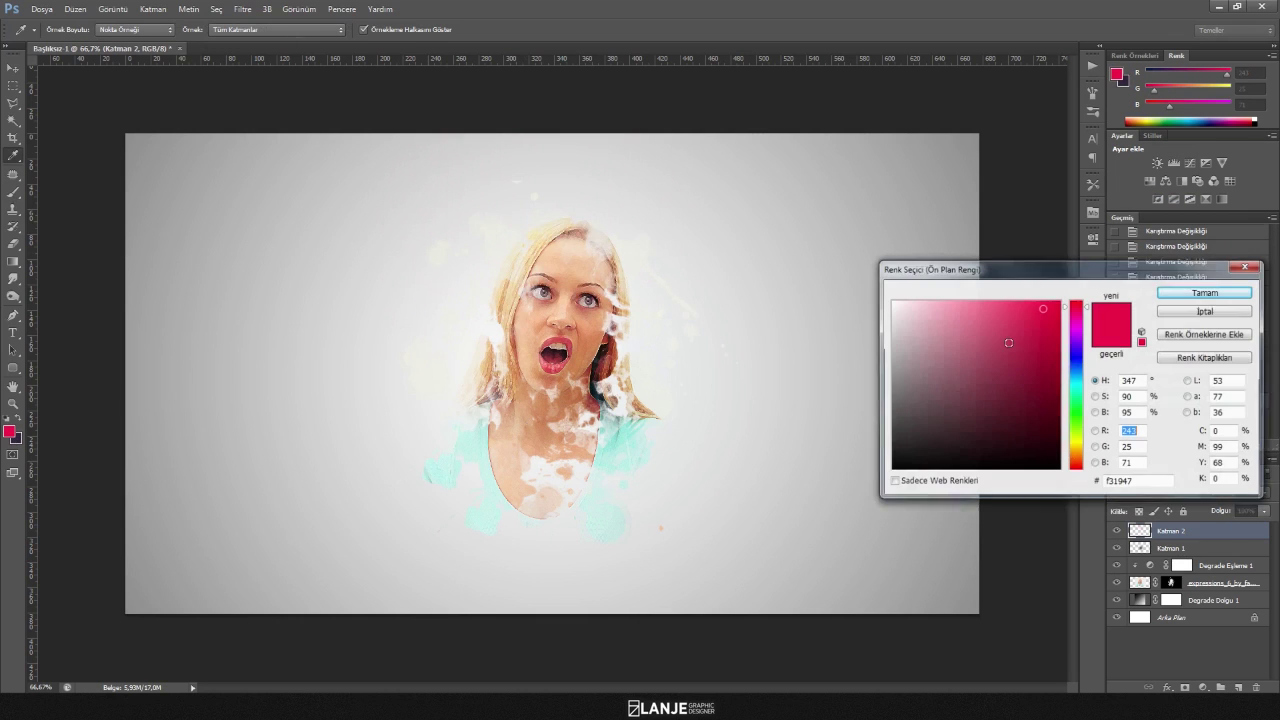
left_click(1055, 301)
left_click(1205, 292)
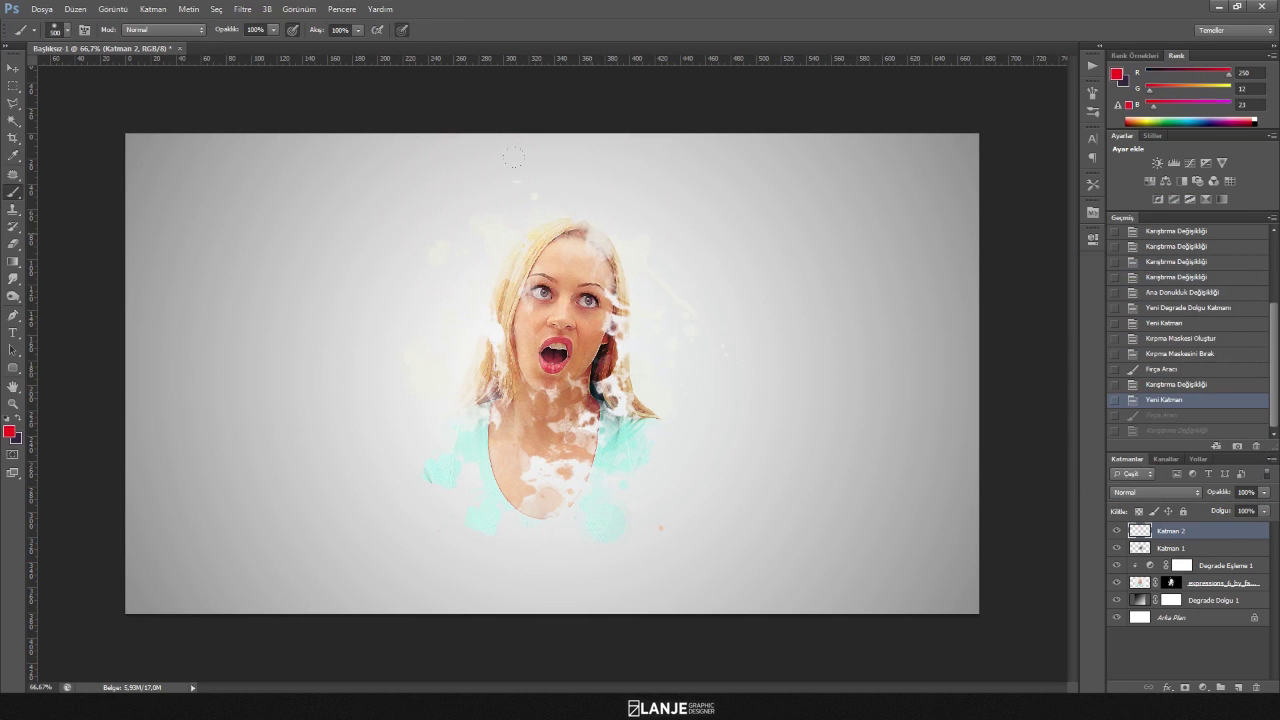
left_click(465, 152)
left_click(1128, 492)
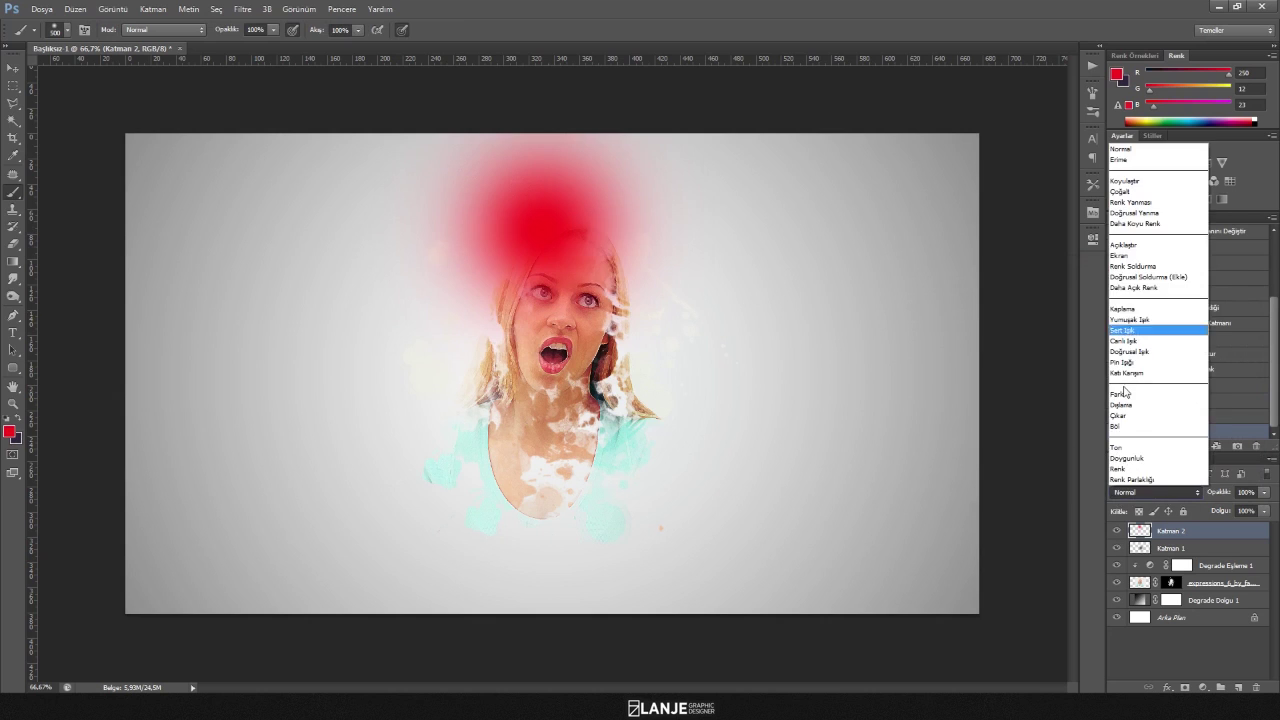
left_click(1127, 313)
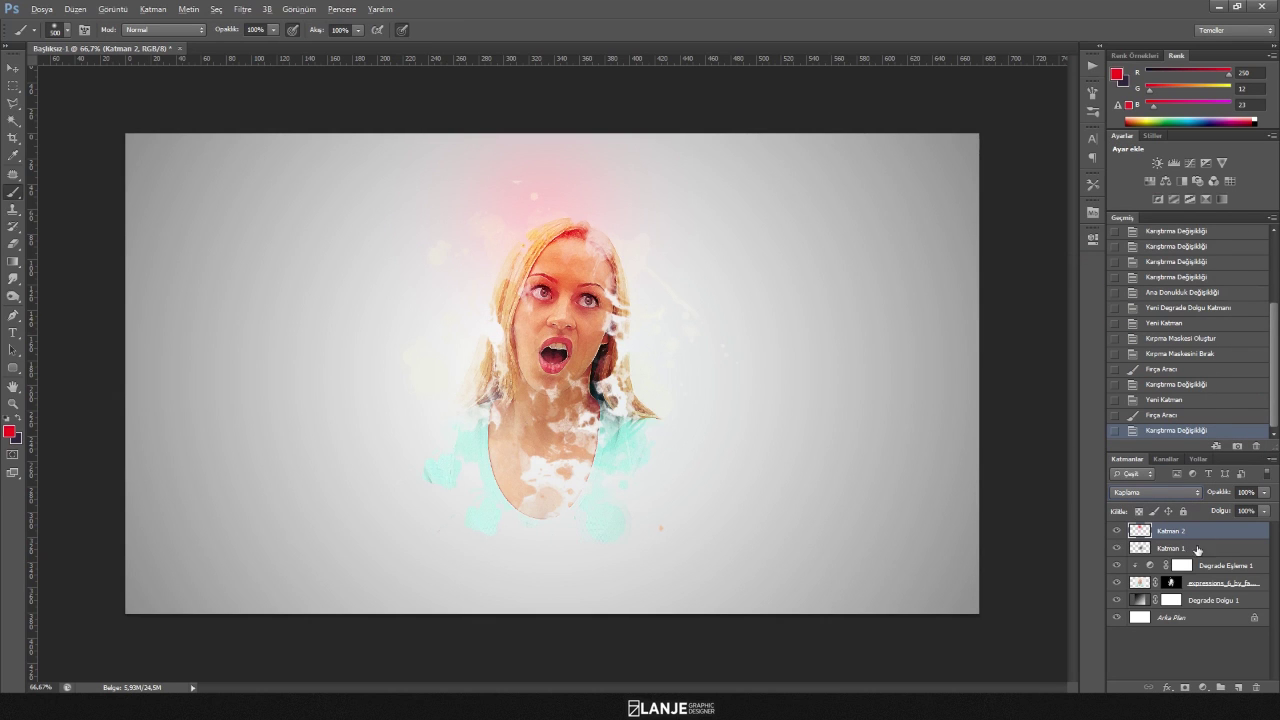
Clip Katman 2 and Katman 1 as clipping masks onto the portrait.
left_click(1199, 548, "alt")
left_click(1199, 551, "alt")
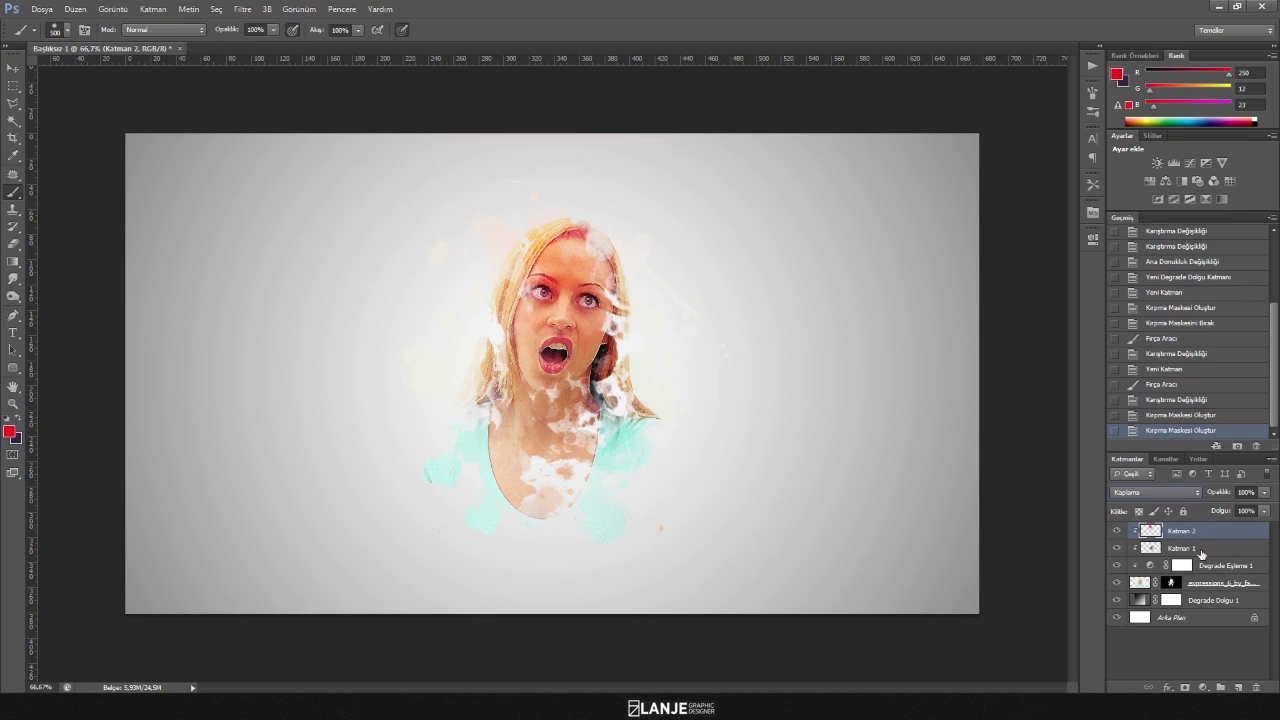
left_click(15, 64)
left_click(927, 475)
Group Katman 2 through Degrade Dolgu 1 into Grup 1.
left_click_drag(1117, 531, 1117, 549)
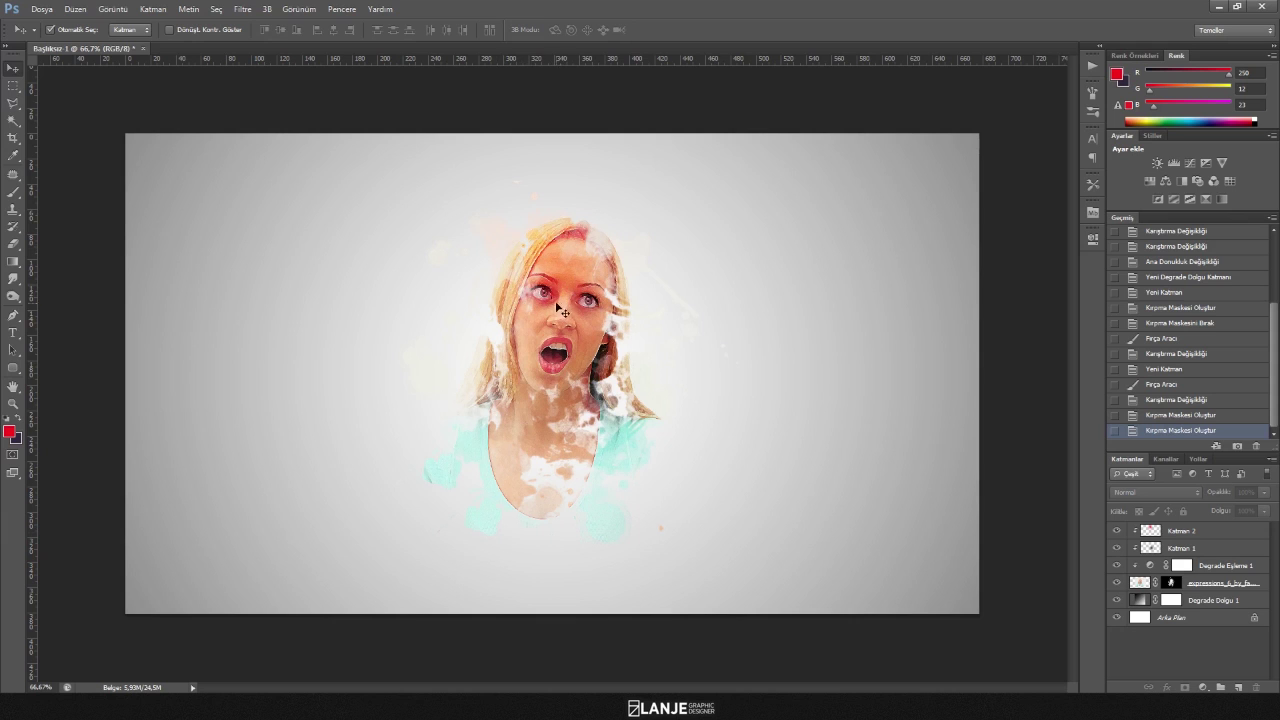
left_click(1117, 547)
scroll(870, 530, "down", 1)
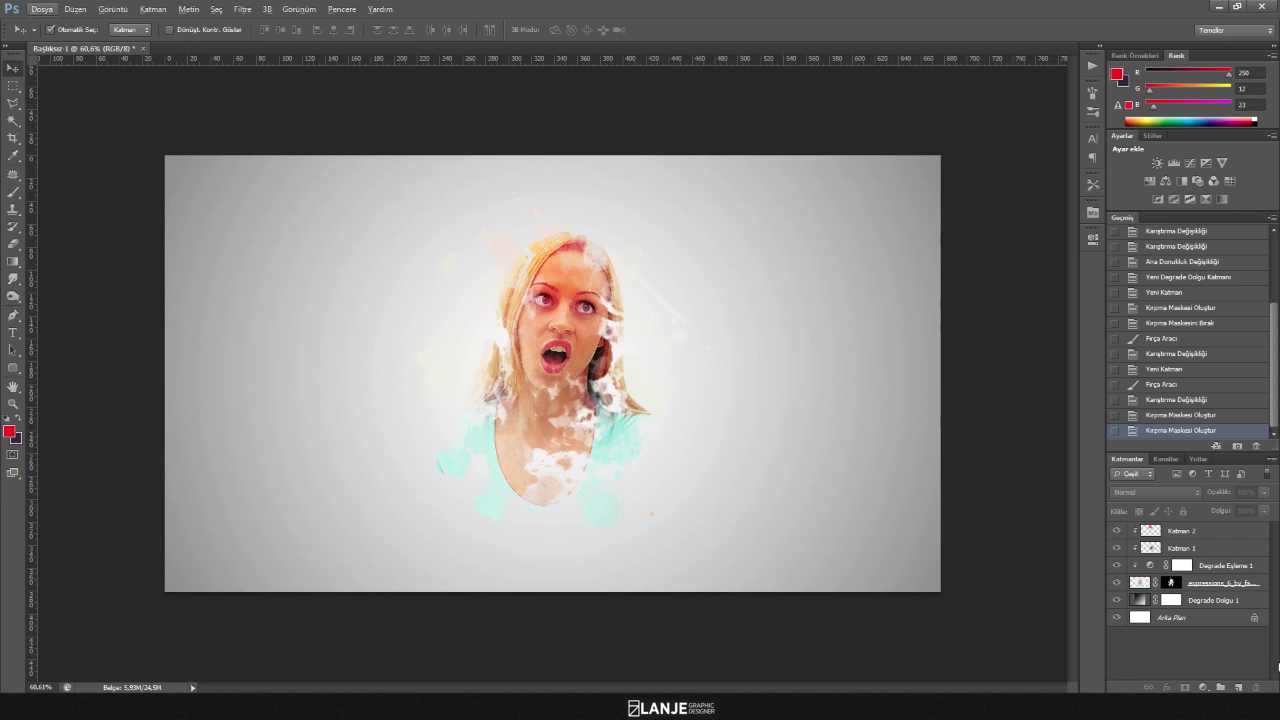
left_click(1207, 600)
left_click(1203, 533, "shift")
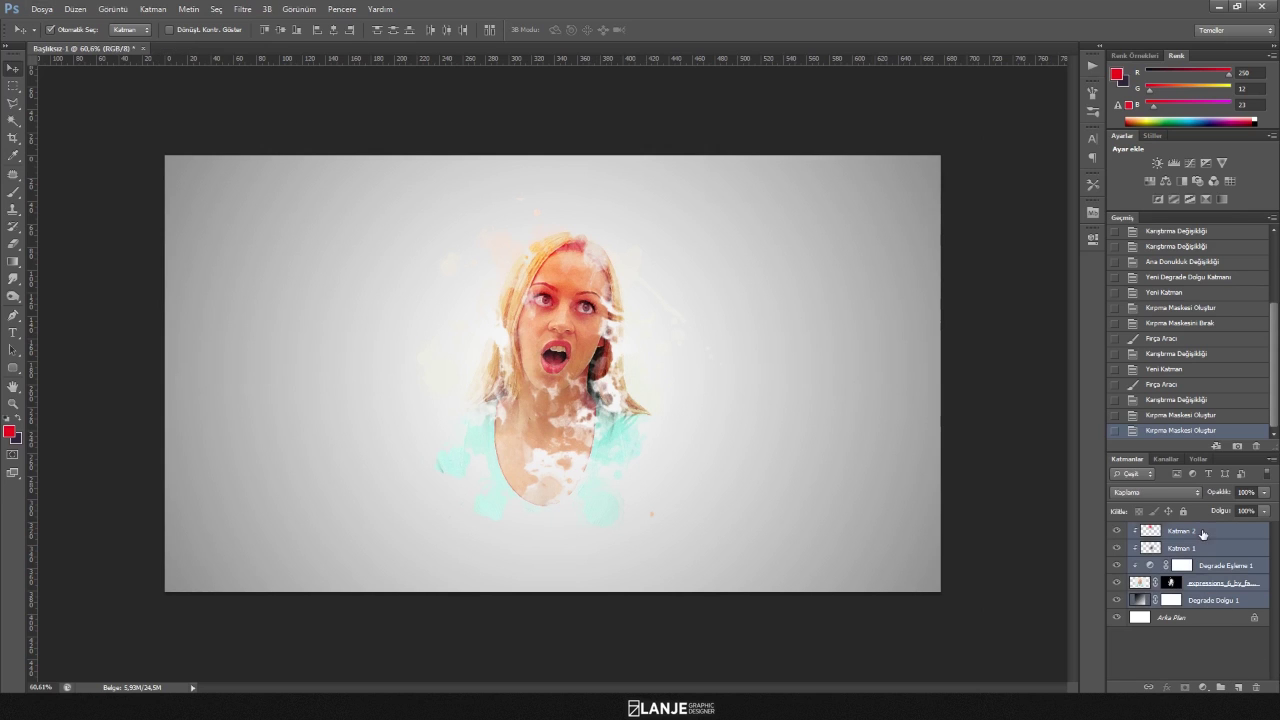
key("ctrl+g")
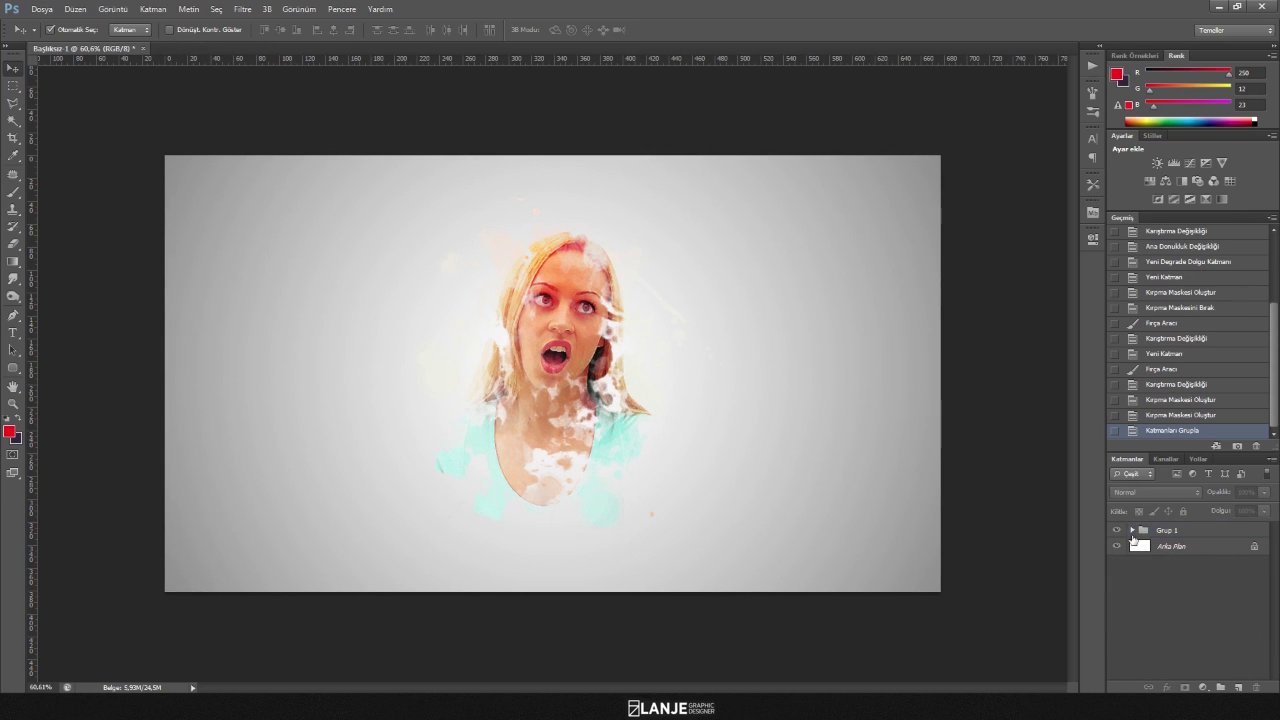
Expand Grup 1 and add an empty Katman 3 above Katman 2.
left_click(1133, 530)
left_click(1210, 632)
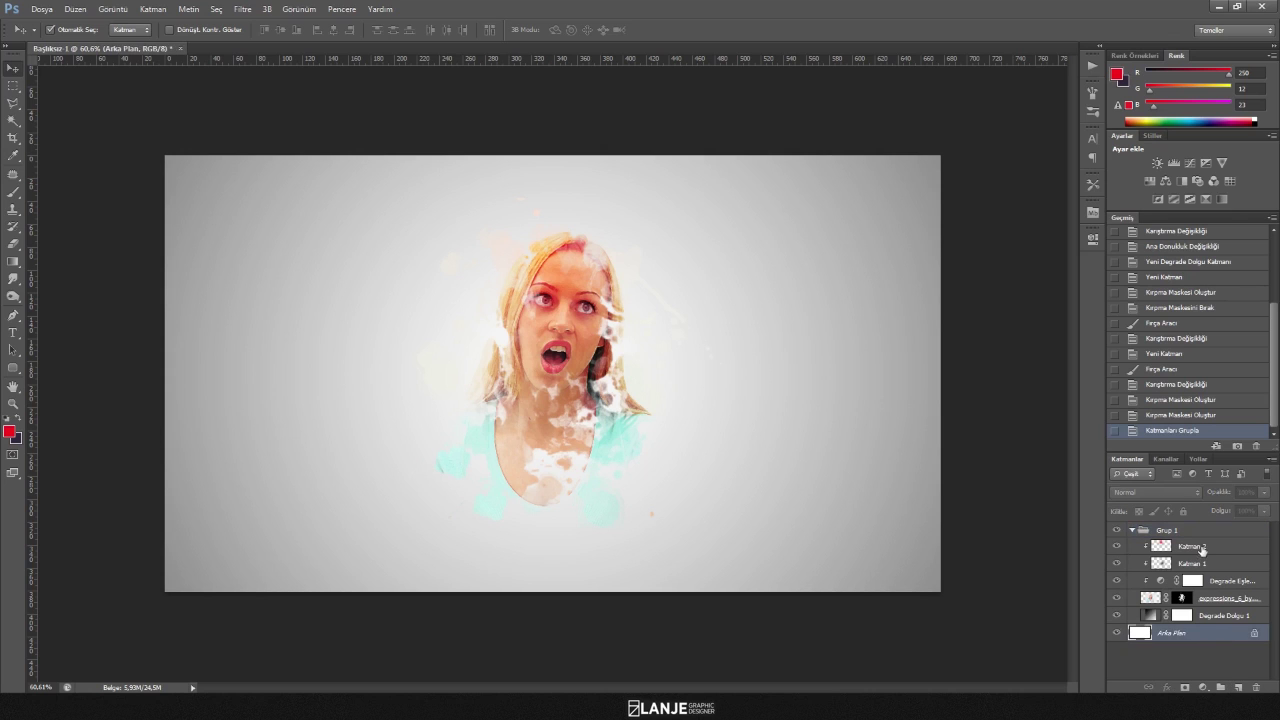
left_click(1195, 546)
left_click(1243, 688)
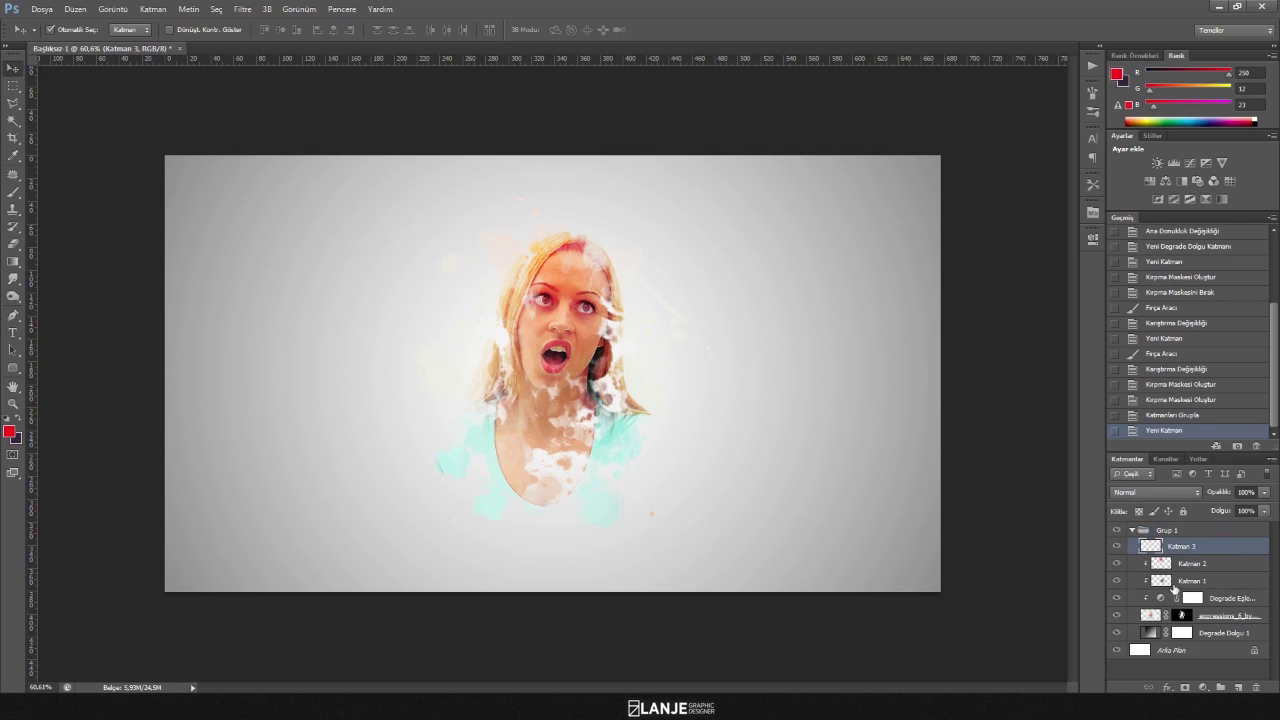
Load the gradient splats brush set and choose the 2023 splat brush.
left_click(13, 191)
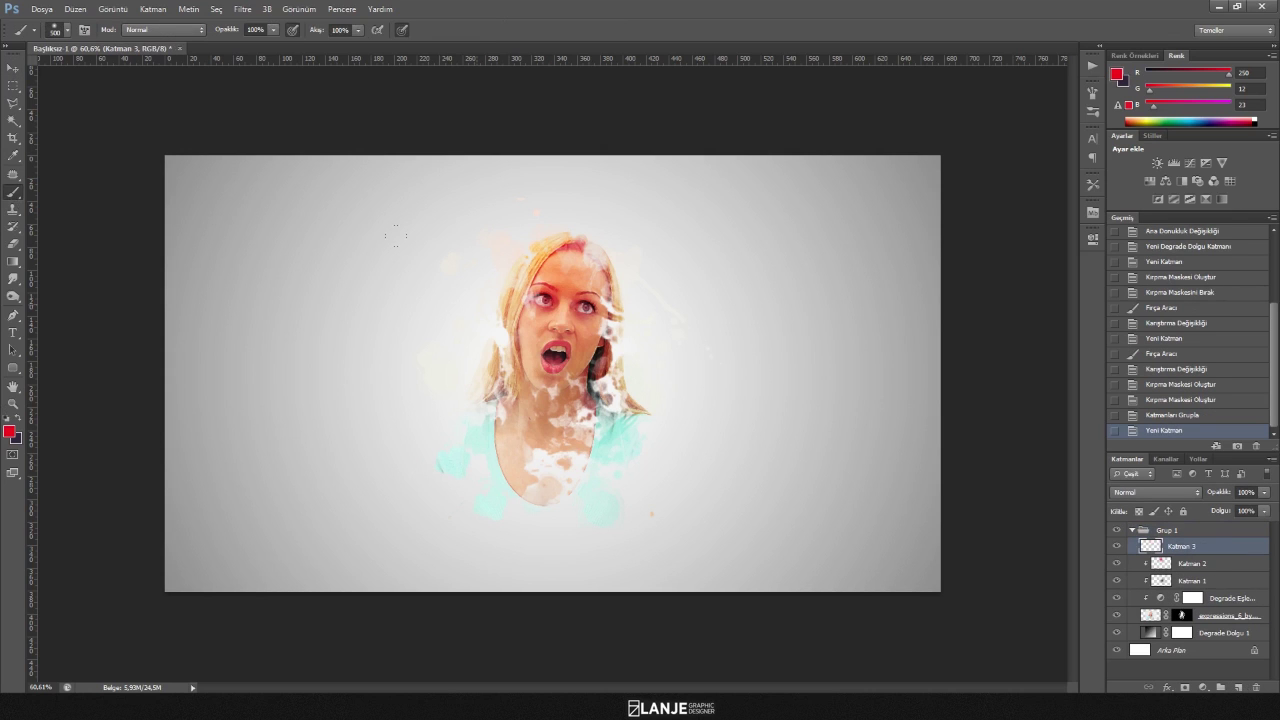
right_click(486, 306)
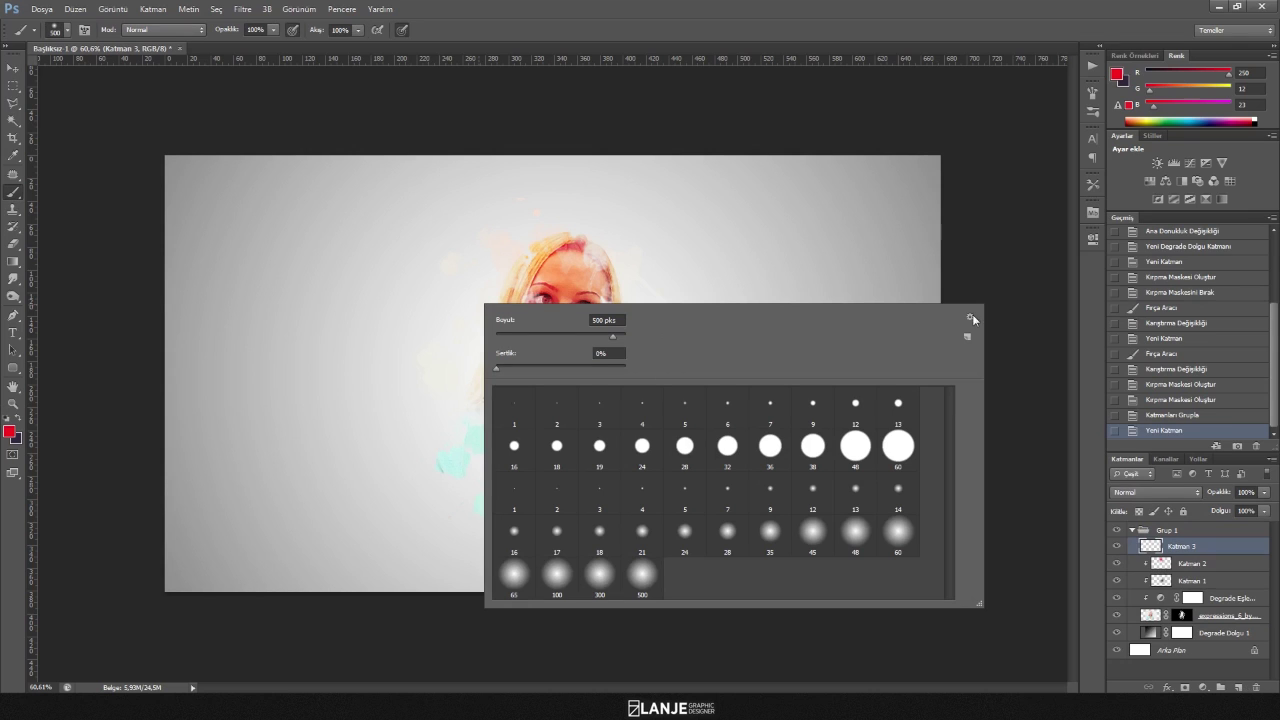
left_click(970, 316)
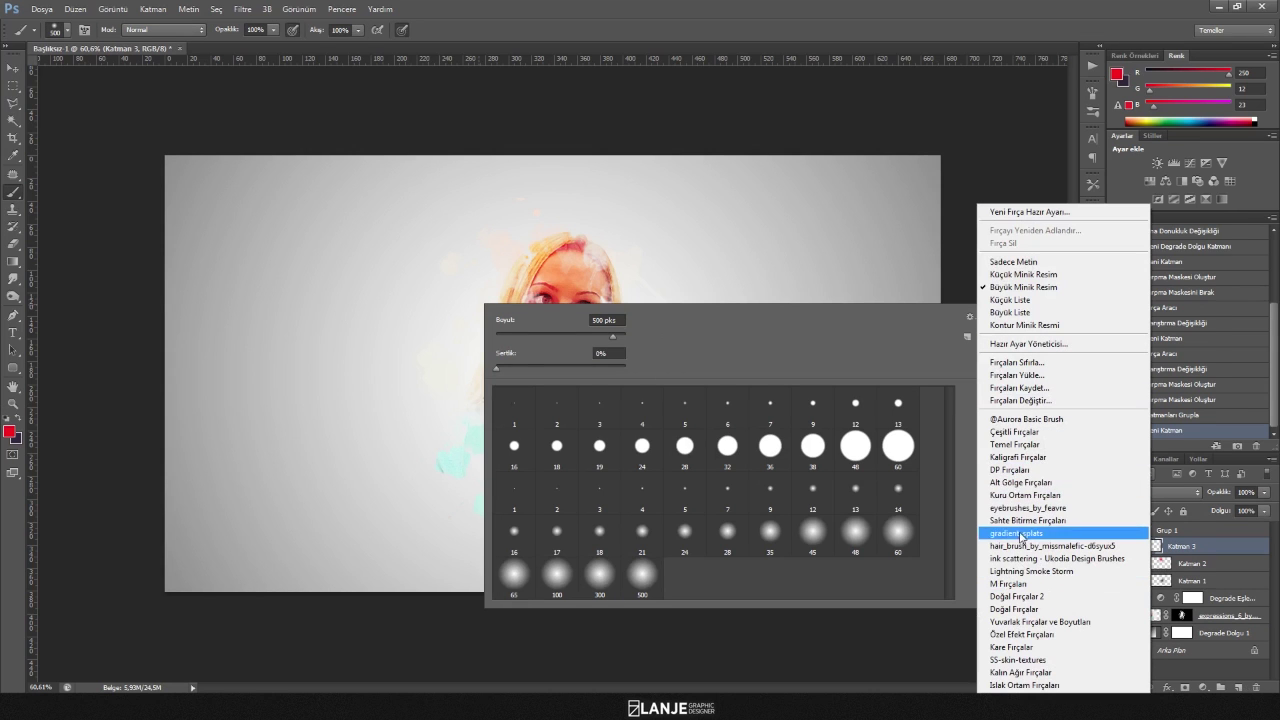
left_click(1021, 534)
left_click(581, 262)
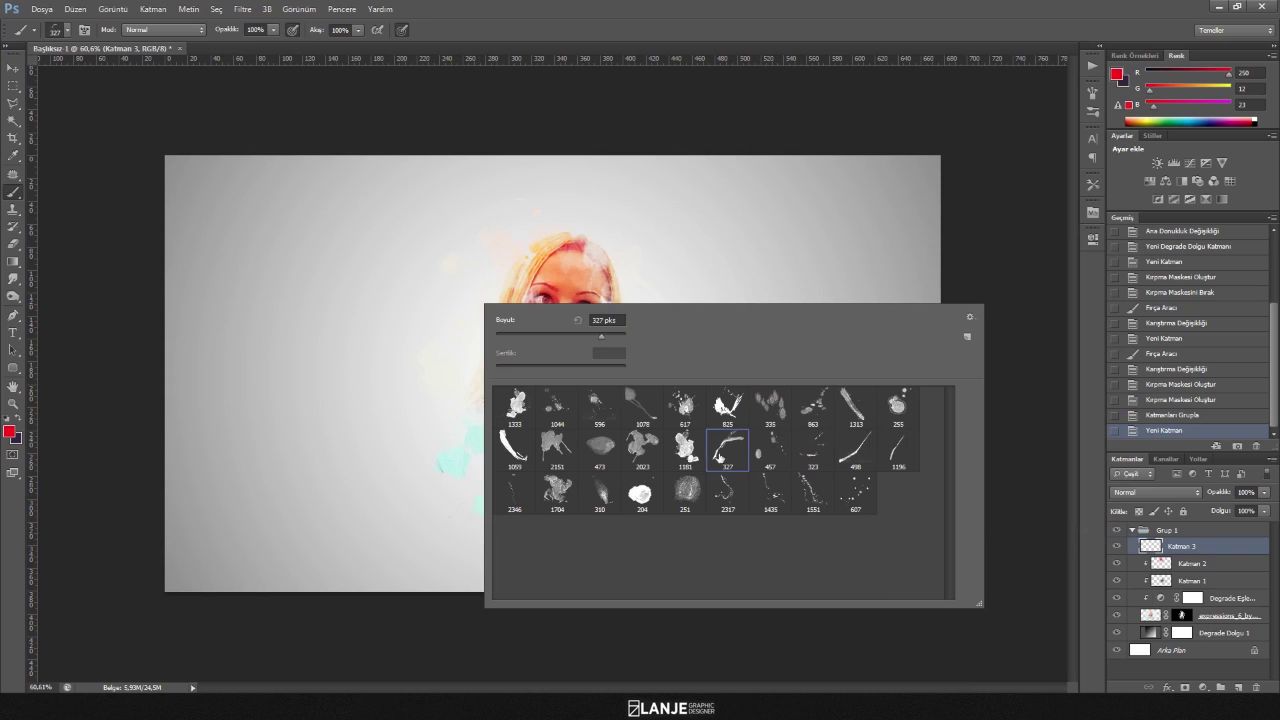
left_click(637, 455)
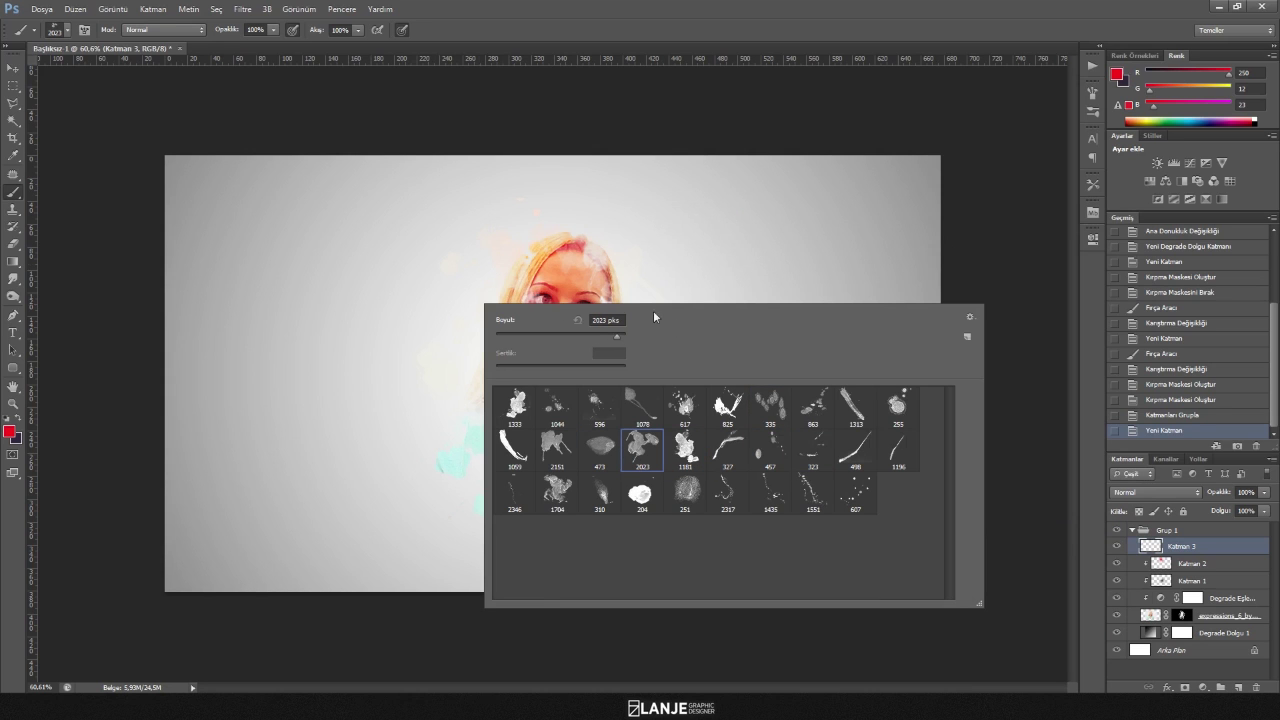
type("411")
key("Return")
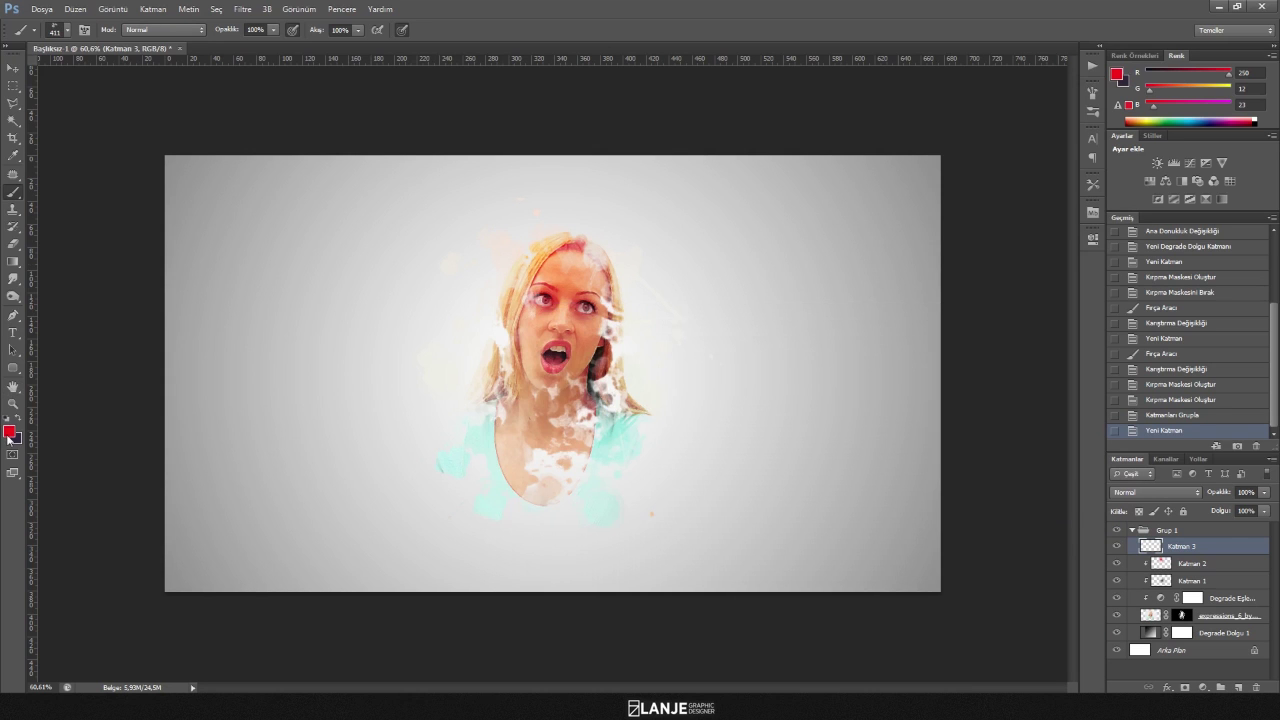
Start setting the foreground colour to orange e9800f.
left_click(9, 431)
mouse_move(1072, 393)
left_mouse_down()
mouse_move(1066, 484)
mouse_move(1074, 455)
left_mouse_up()
left_click_drag(1052, 305, 1049, 317)
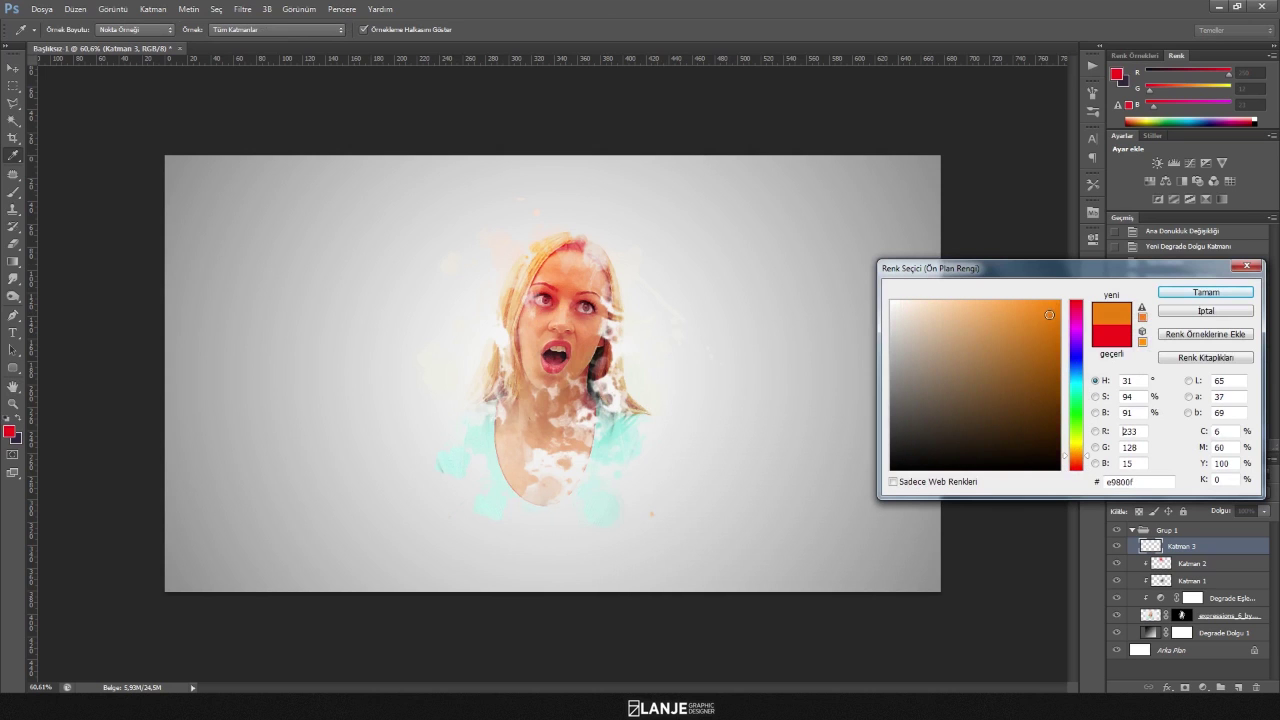
Paint an orange splat left of the face at 77% opacity with a 246 px brush.
left_click(1174, 291)
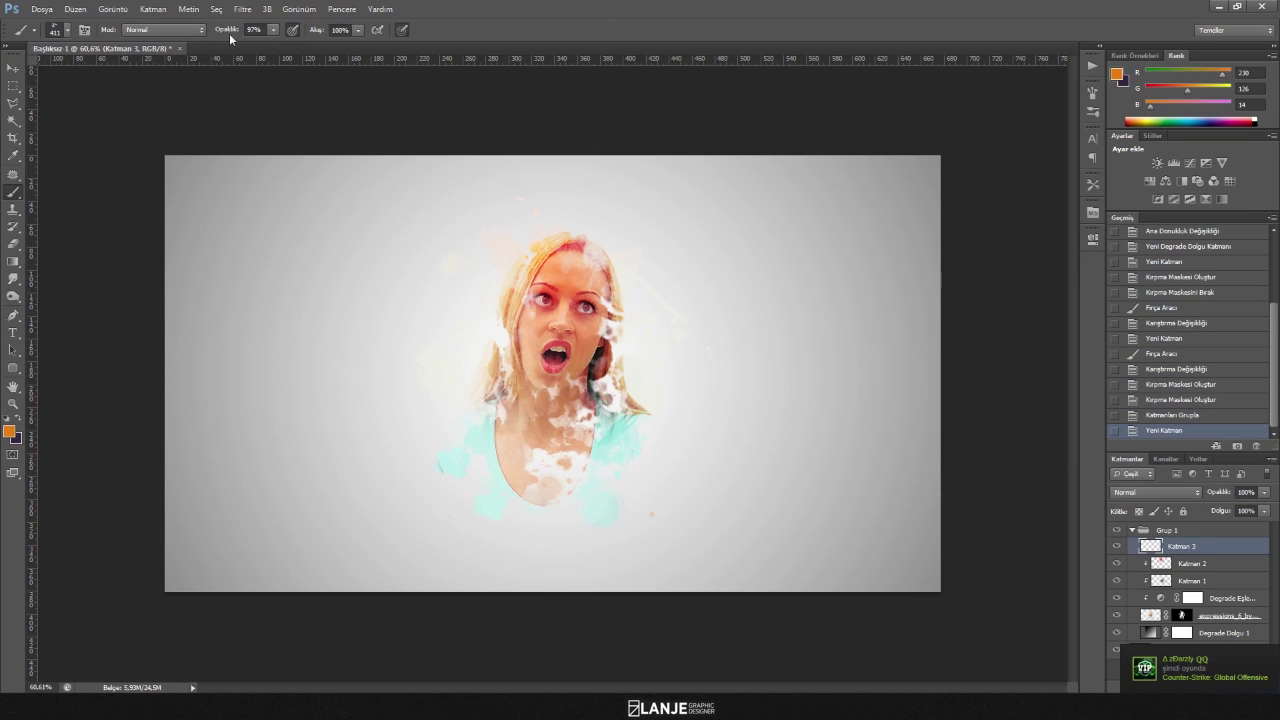
left_click_drag(226, 30, 227, 31)
right_click(714, 395)
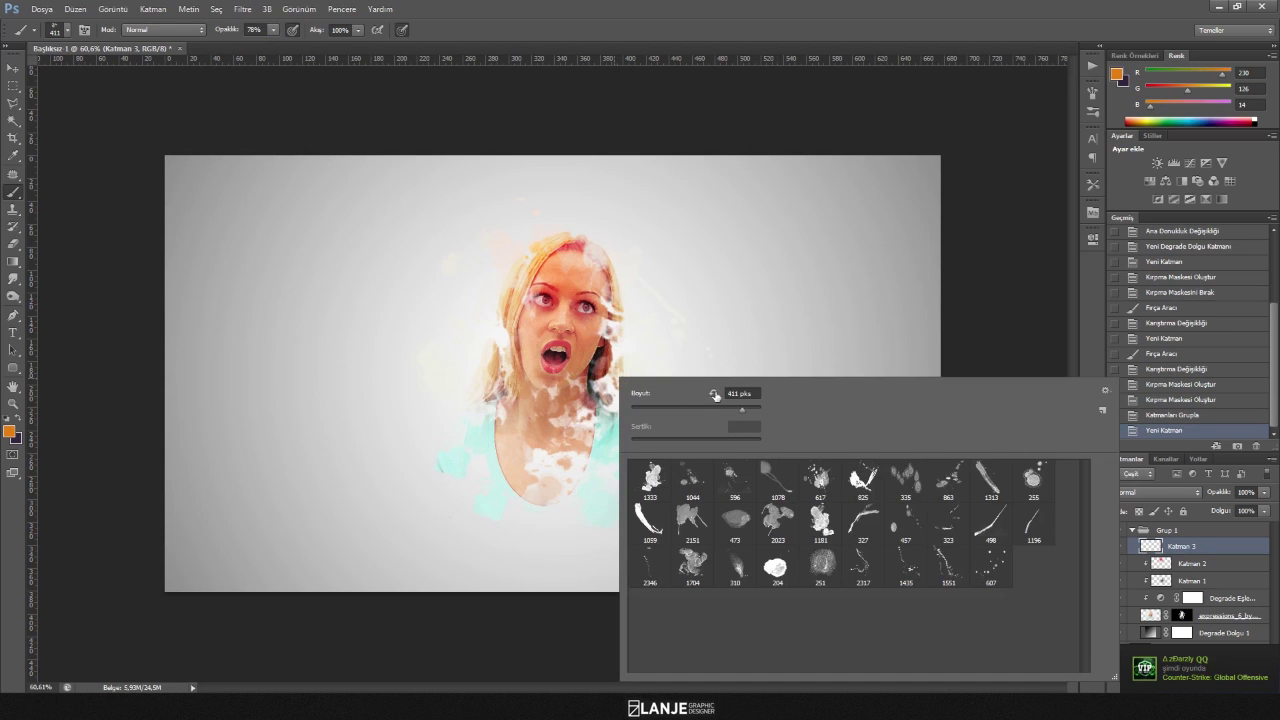
left_click_drag(747, 415, 738, 415)
left_click(478, 400)
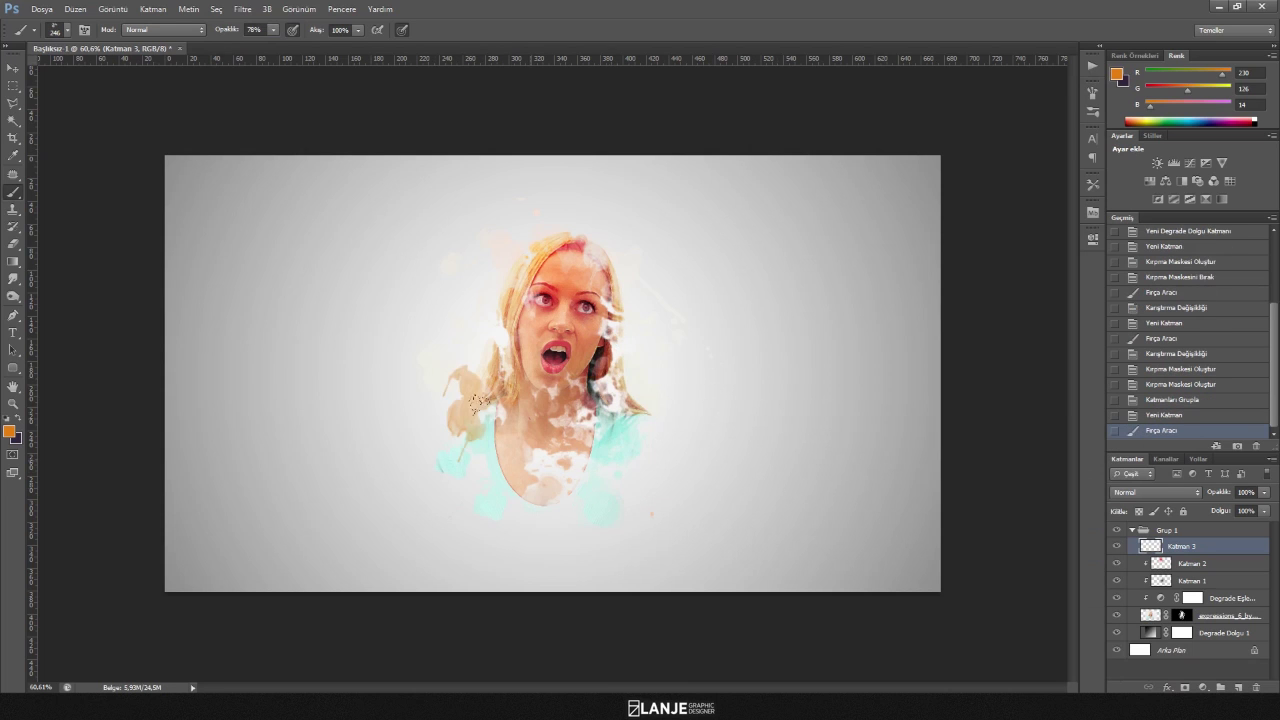
Paint a yellow splat above-left of the face with the 617 splat brush.
left_click(9, 430)
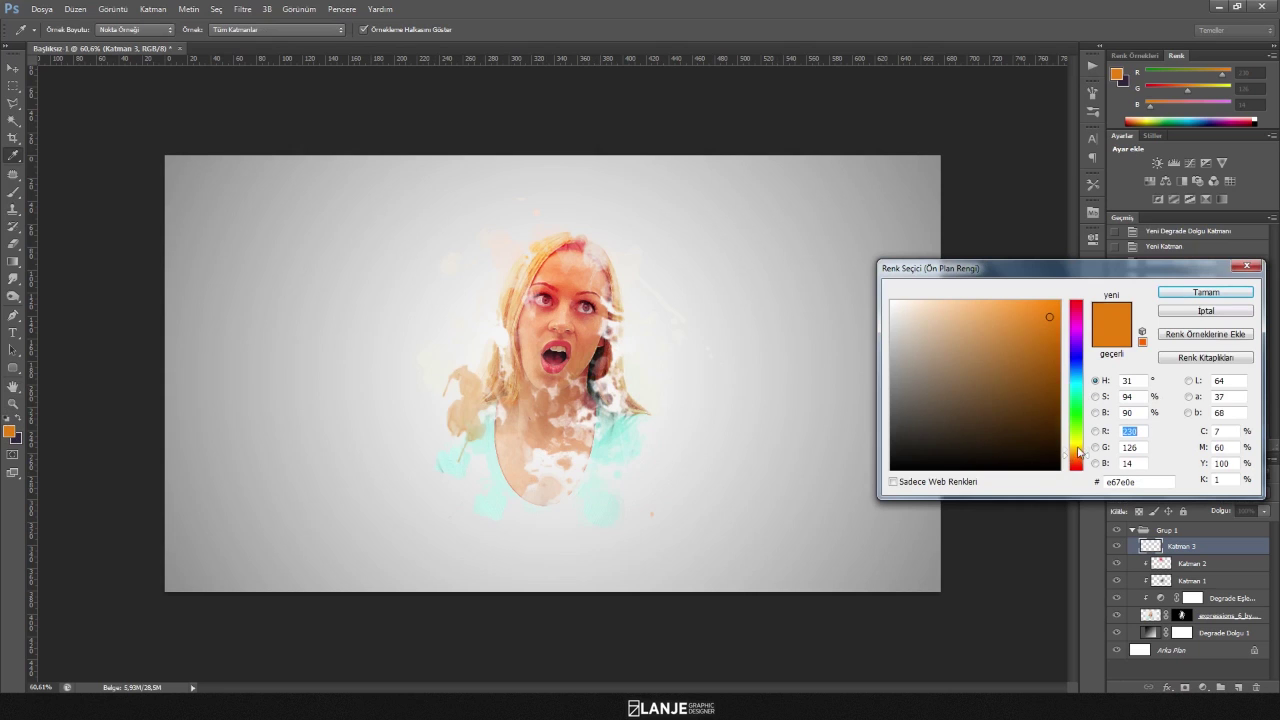
left_click_drag(1080, 453, 1080, 444)
left_click(1205, 292)
right_click(753, 395)
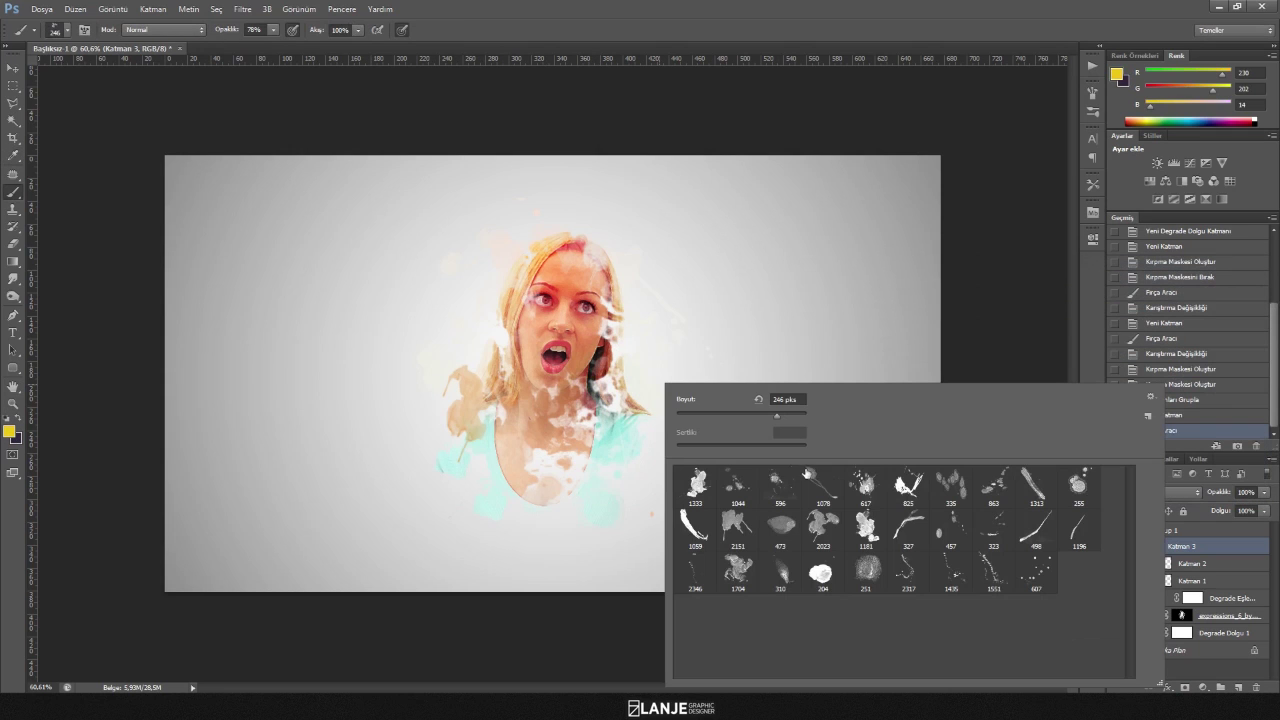
left_click(868, 488)
left_click(428, 266)
Stamp a bright green splatter beside the face with the 255 splatter brush.
left_click(10, 433)
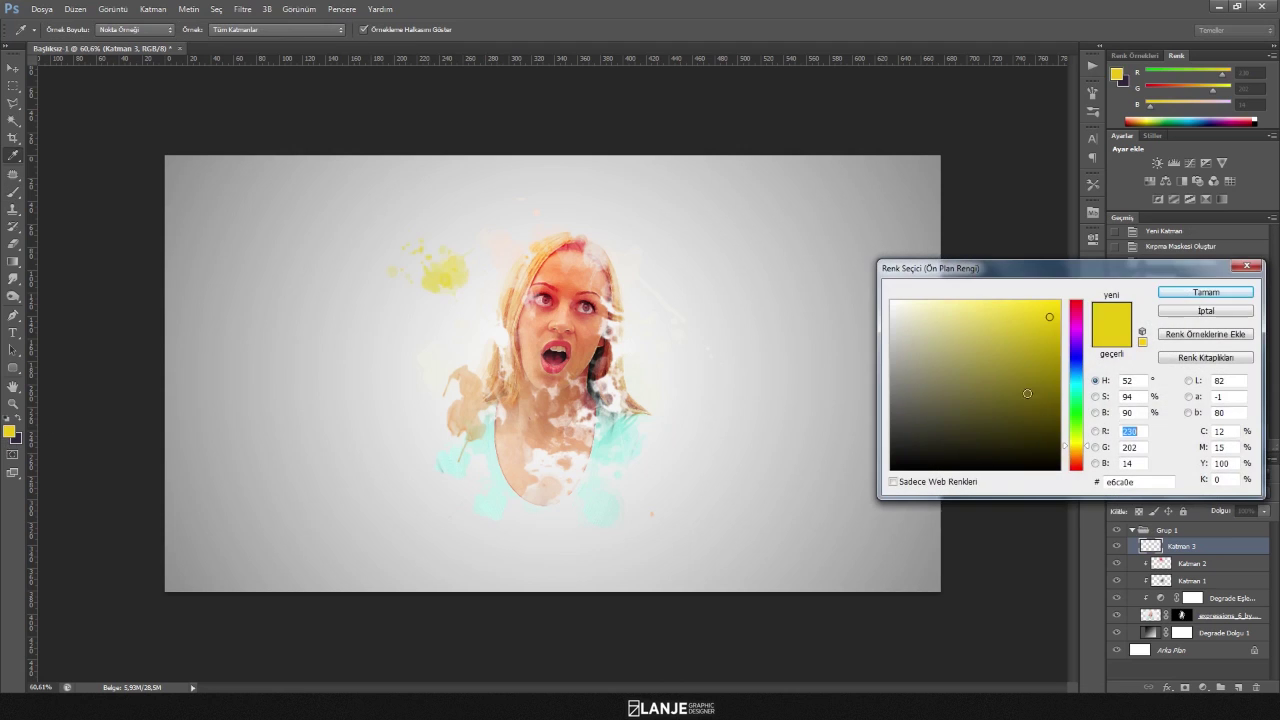
left_click_drag(1082, 447, 1082, 429)
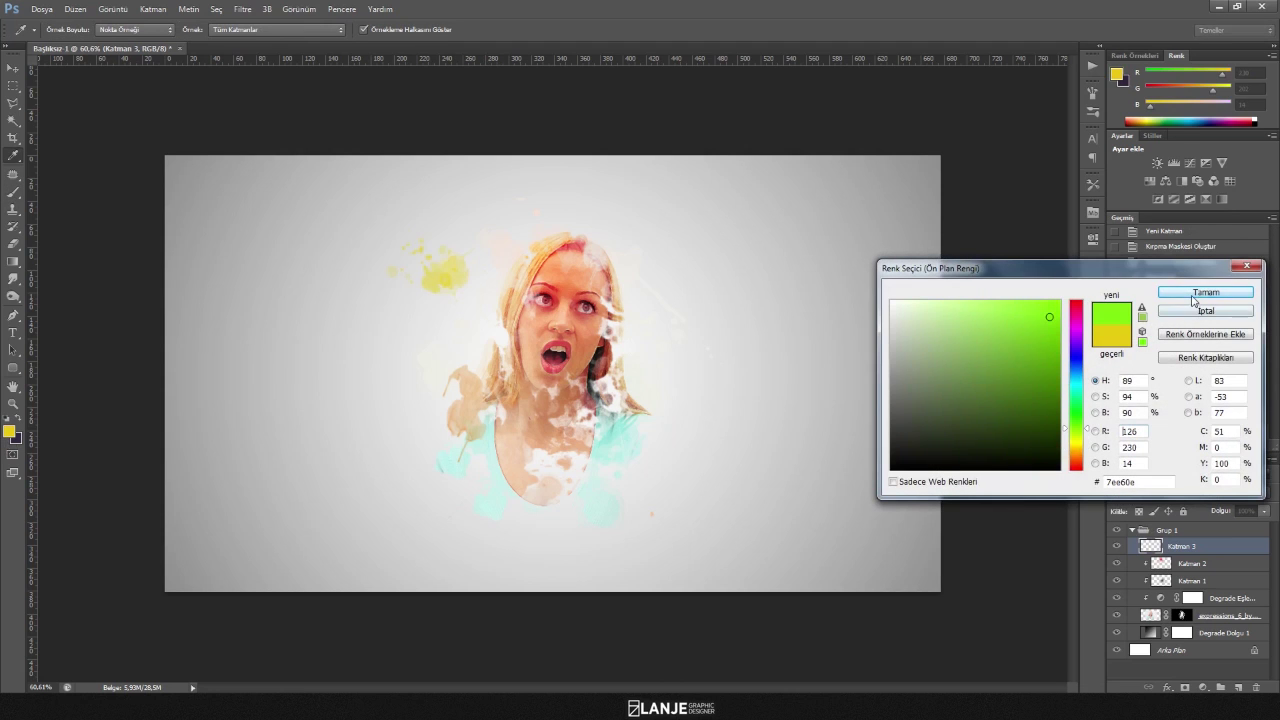
left_click(1190, 294)
right_click(891, 496)
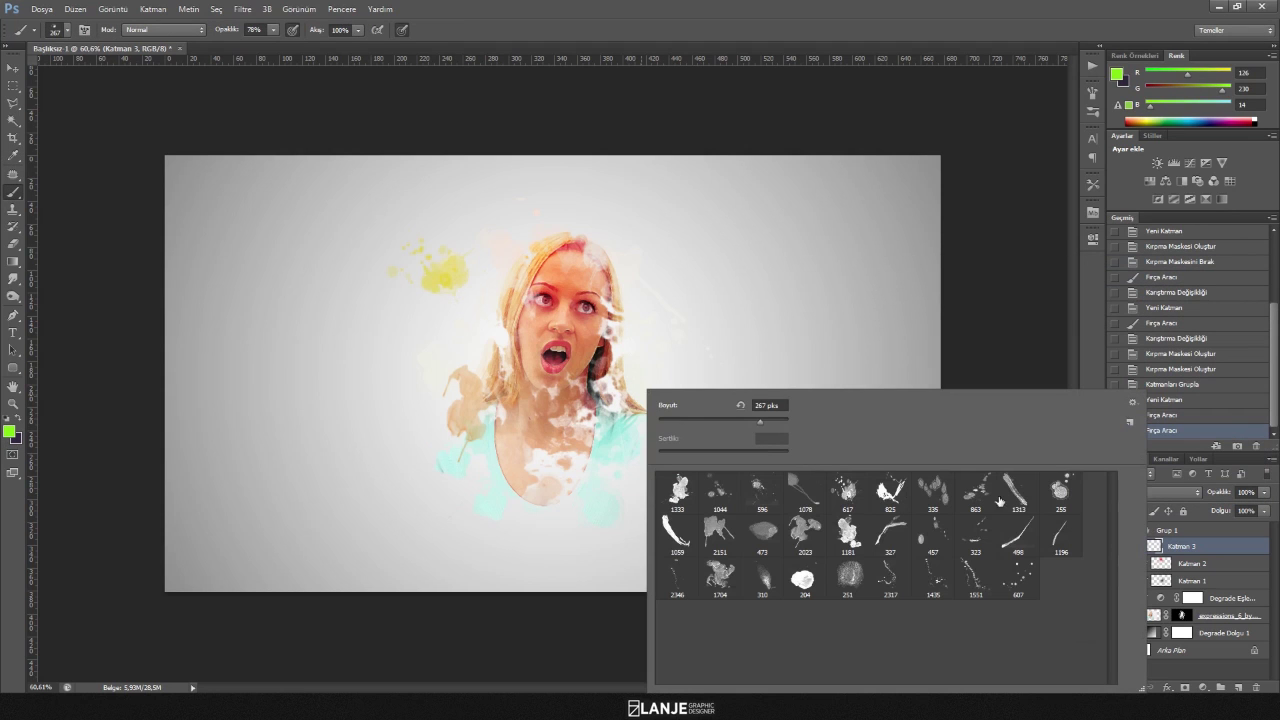
left_click(1060, 490)
left_click(628, 282)
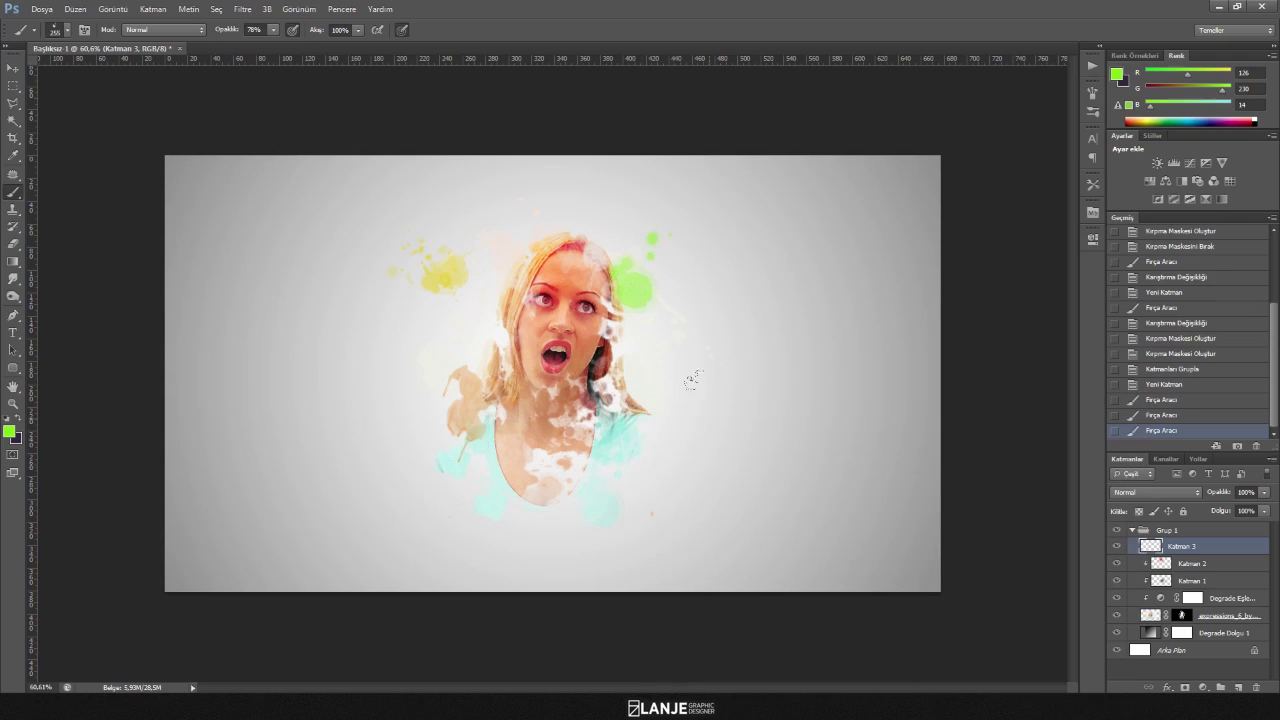
Undo the misplaced green splatters and stamp one with another brush at the head's upper left.
key("ctrl+z")
left_click(437, 421)
key("ctrl+z")
left_click(455, 238)
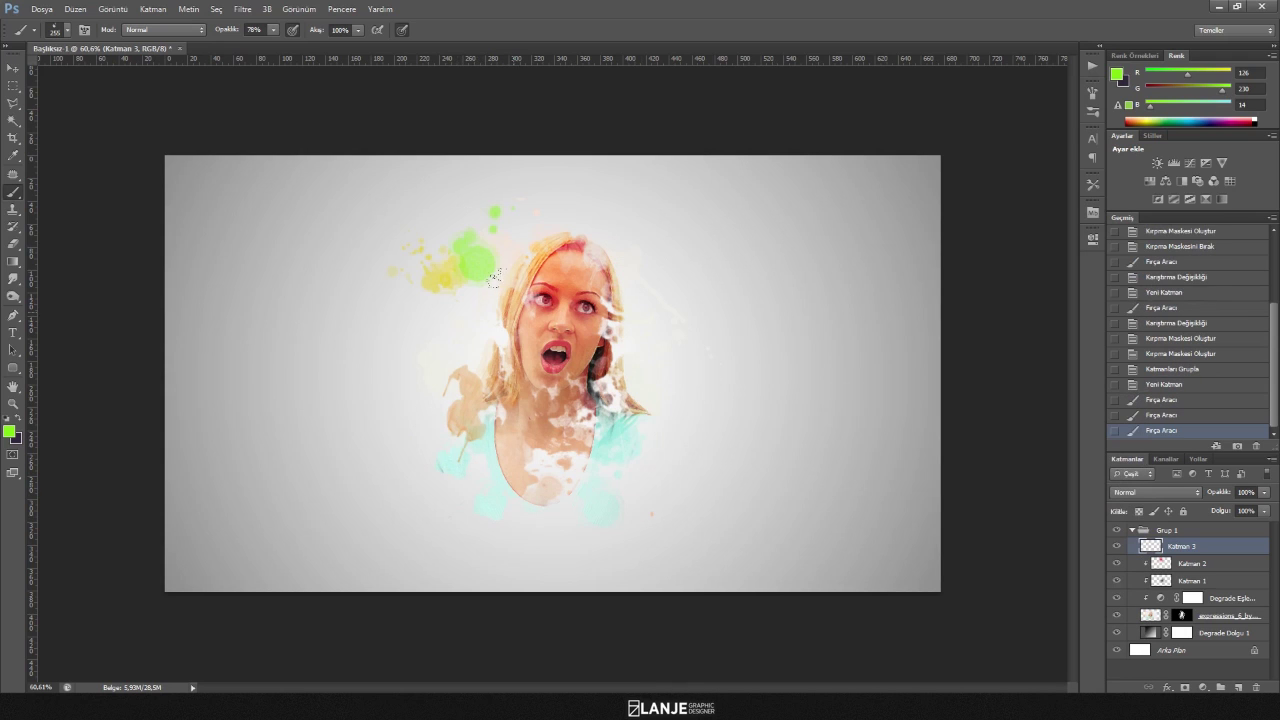
key("ctrl+z")
right_click(490, 210)
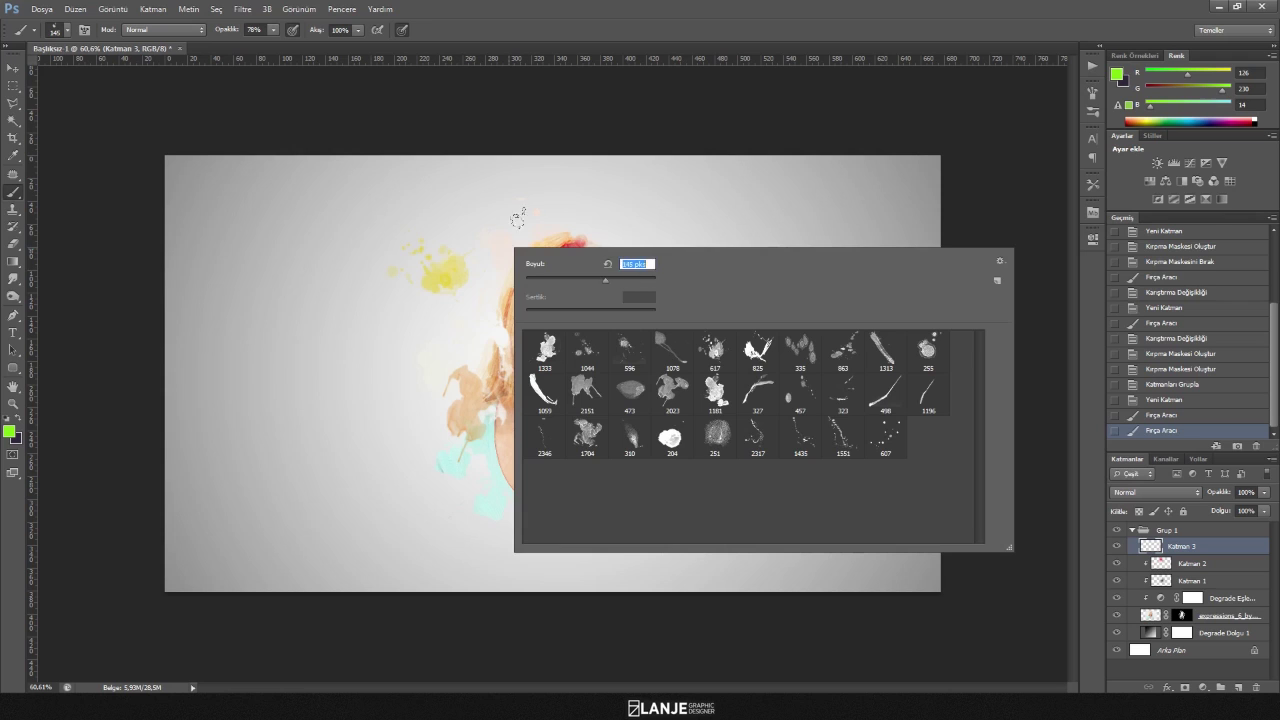
left_click(490, 232)
left_click(6, 418)
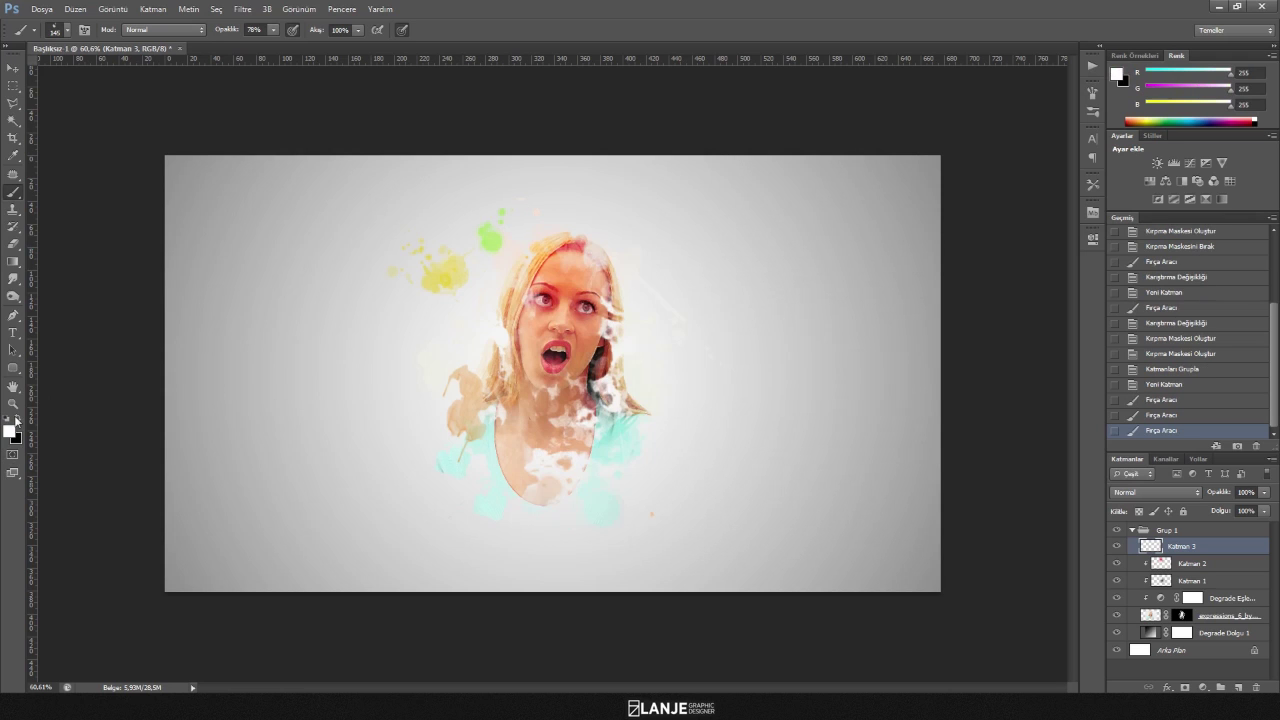
Stamp a dark green splatter beside the face.
left_click(9, 431)
left_click(1077, 418)
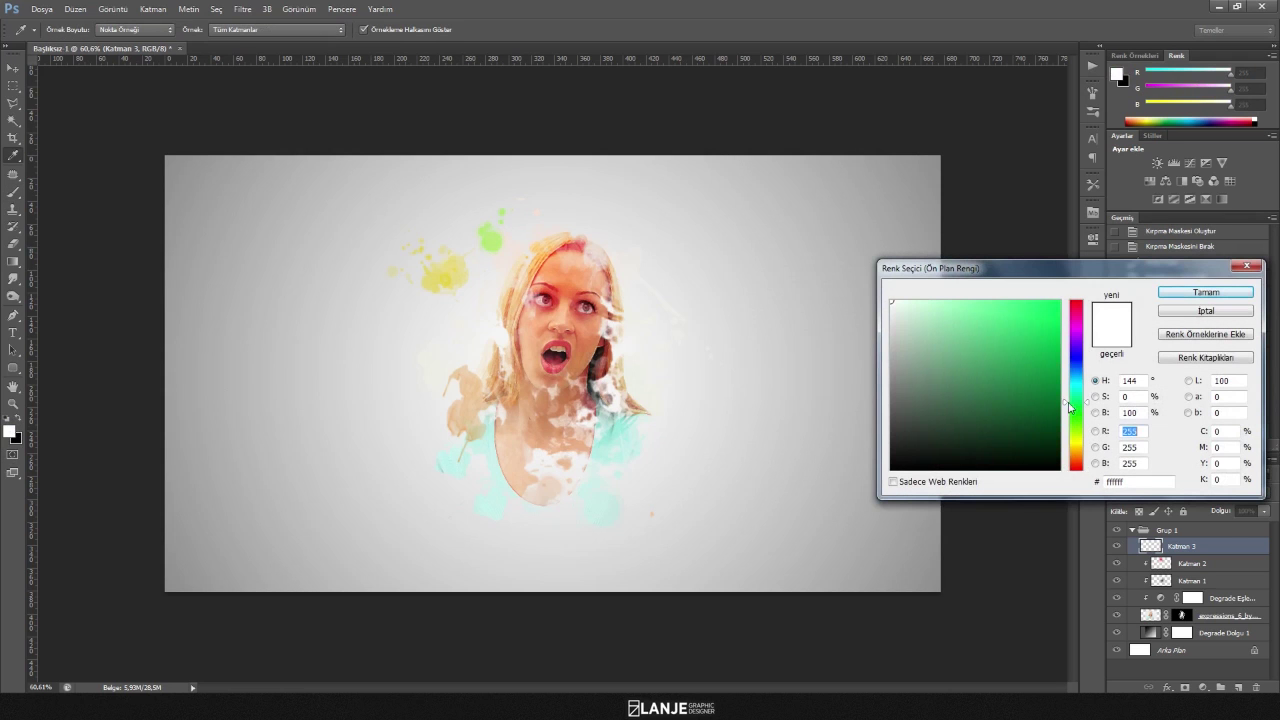
left_click(1015, 400)
left_click(1178, 293)
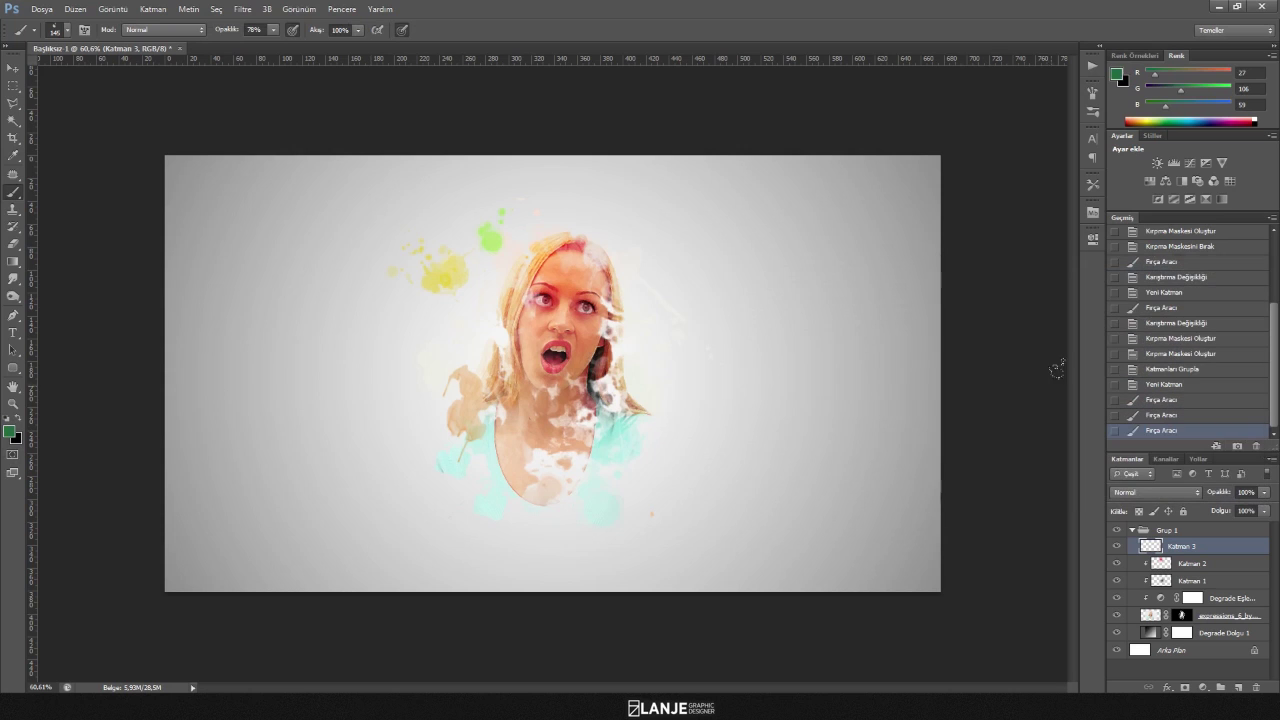
left_click(618, 340)
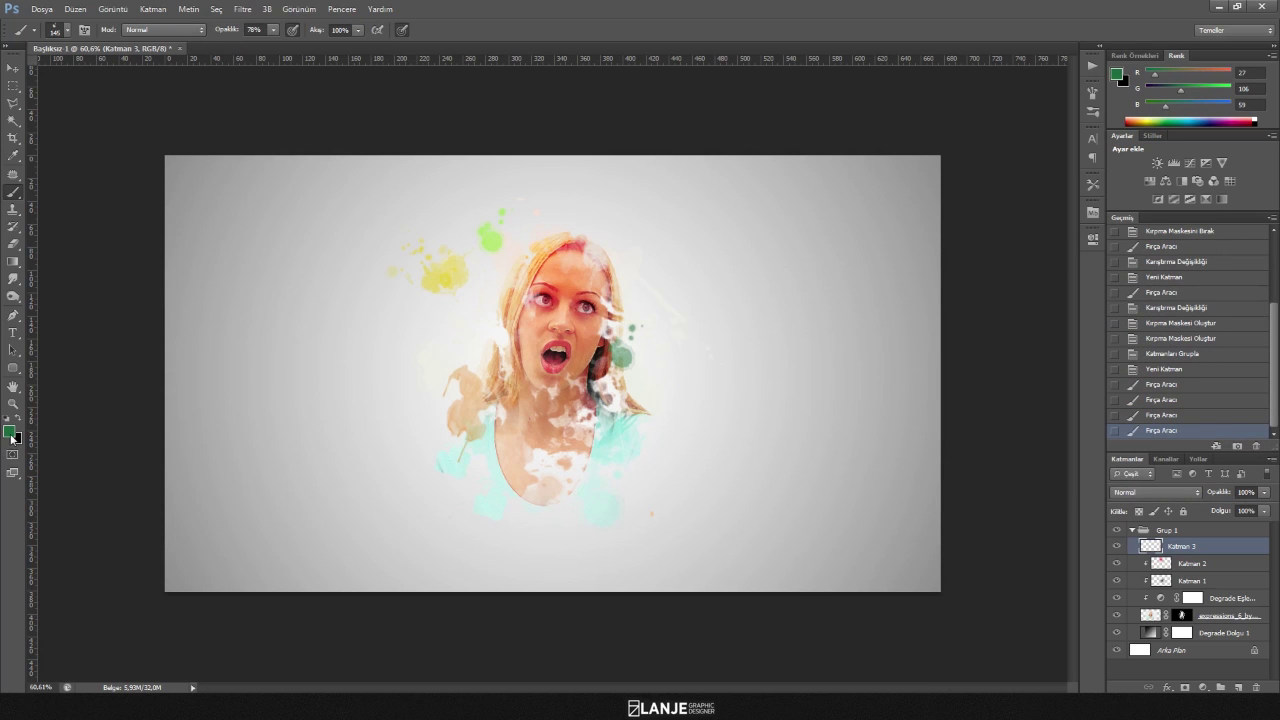
Scatter dark blue dots around the face with the 607 brush at 51% opacity.
left_click(9, 432)
left_click(1075, 392)
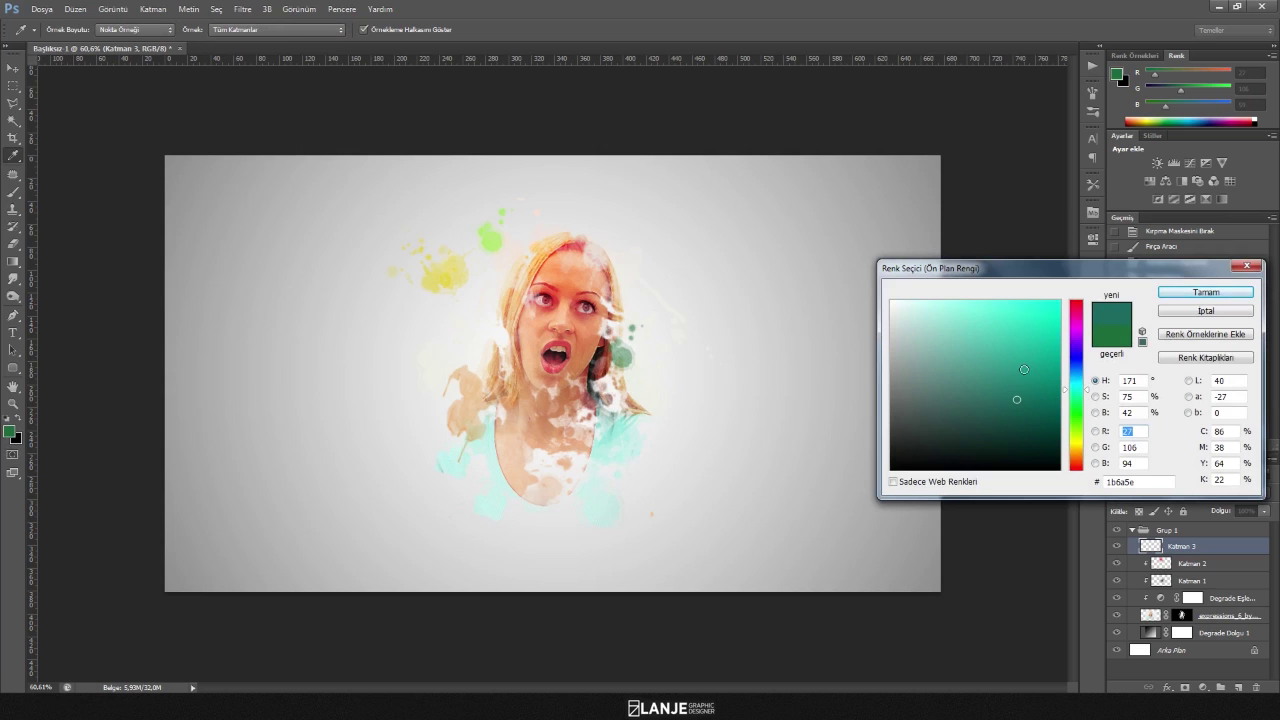
left_click(1075, 355)
left_click(1205, 292)
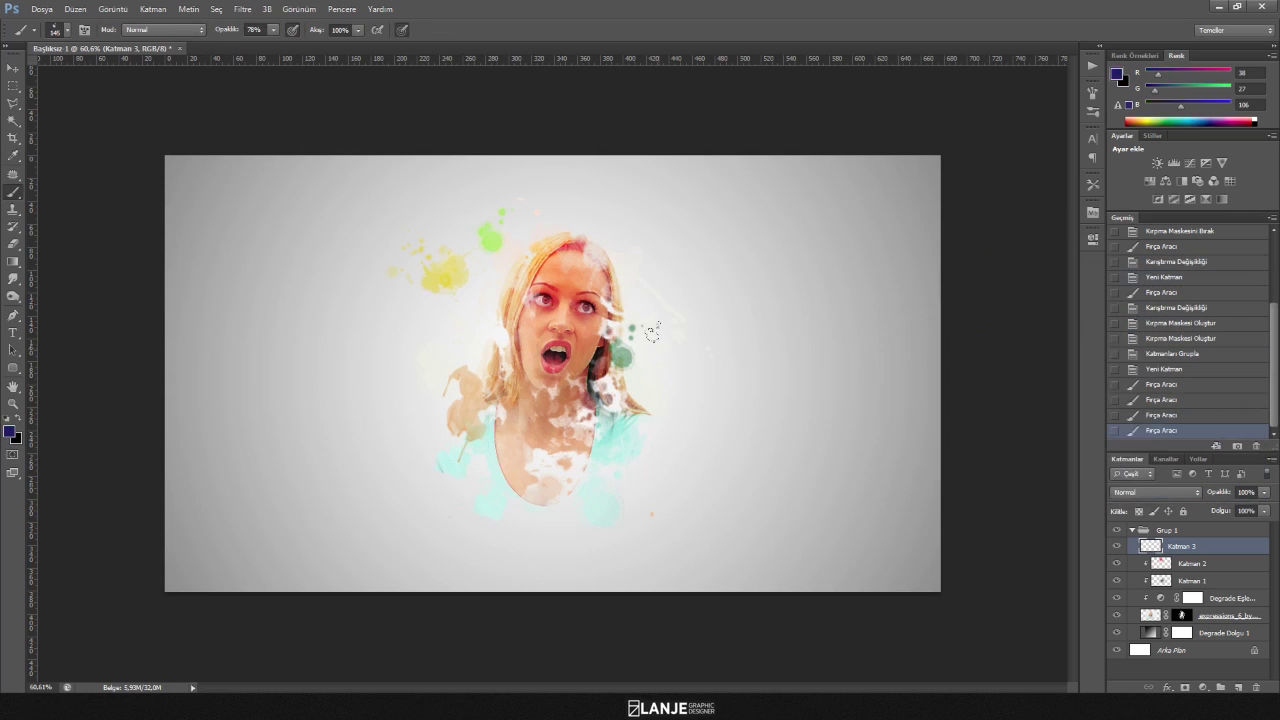
right_click(662, 346)
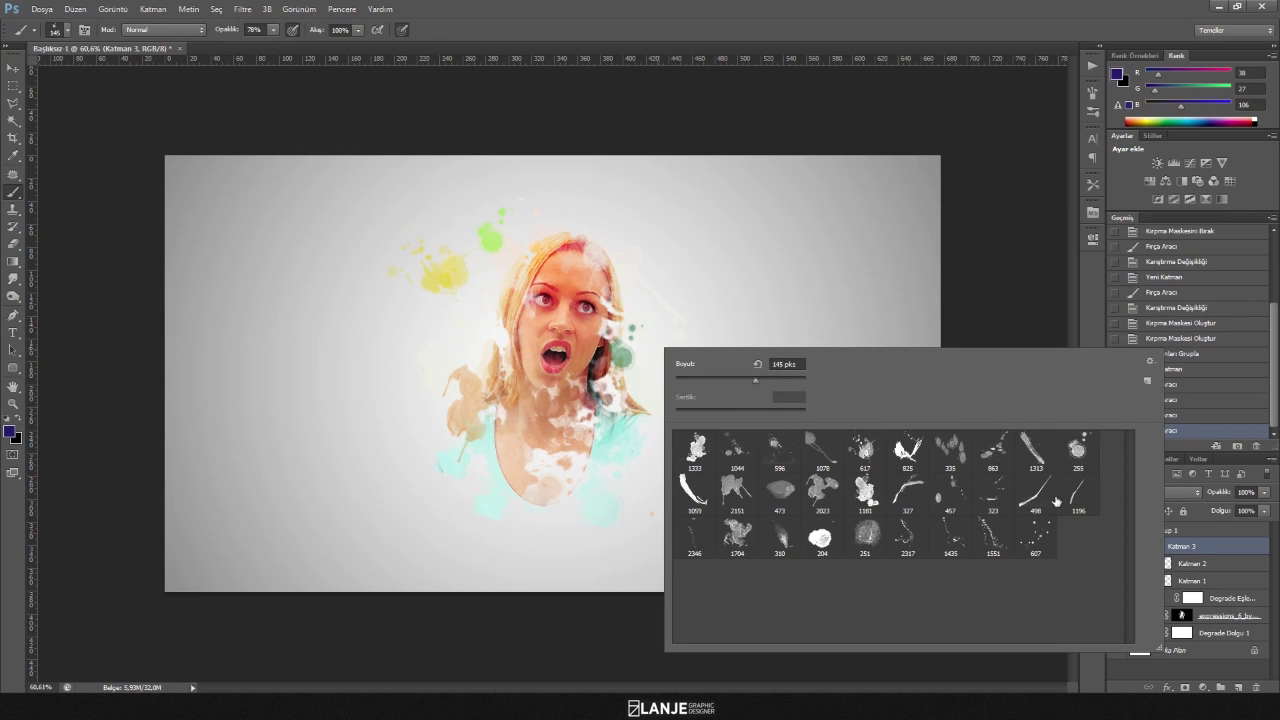
left_click(1030, 542)
left_click(578, 309)
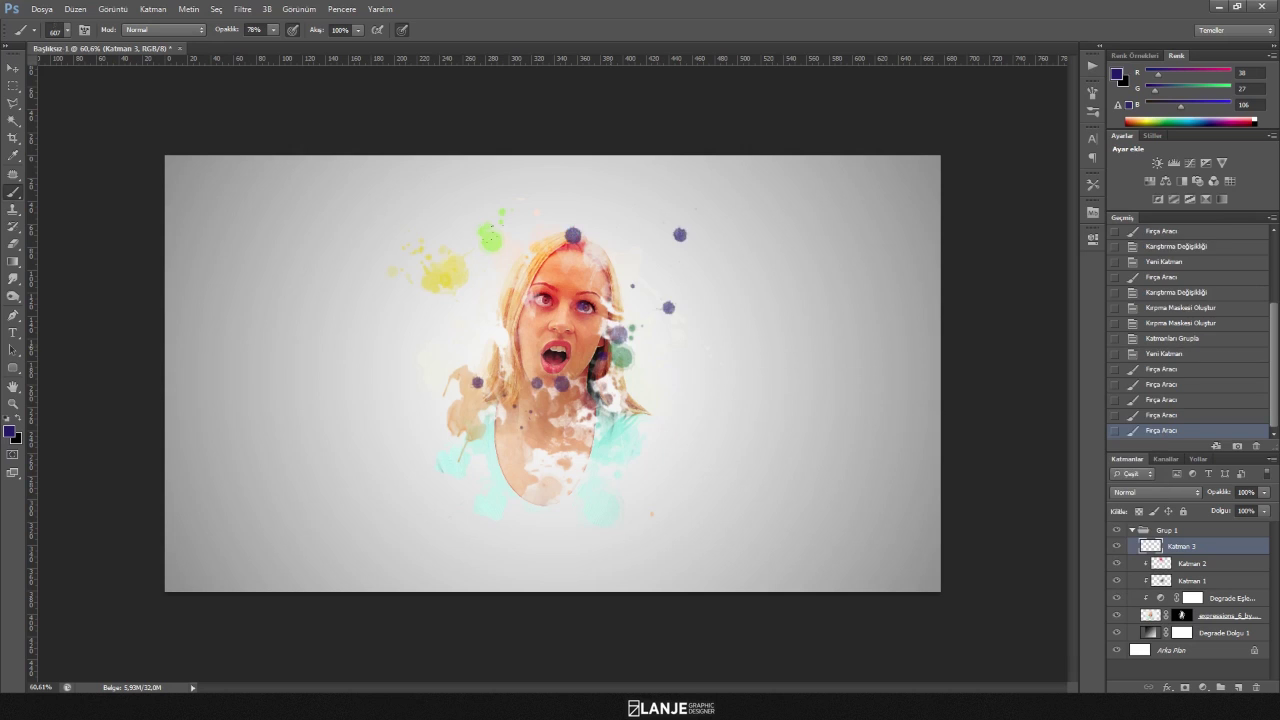
key("ctrl+z")
left_click_drag(218, 32, 205, 50)
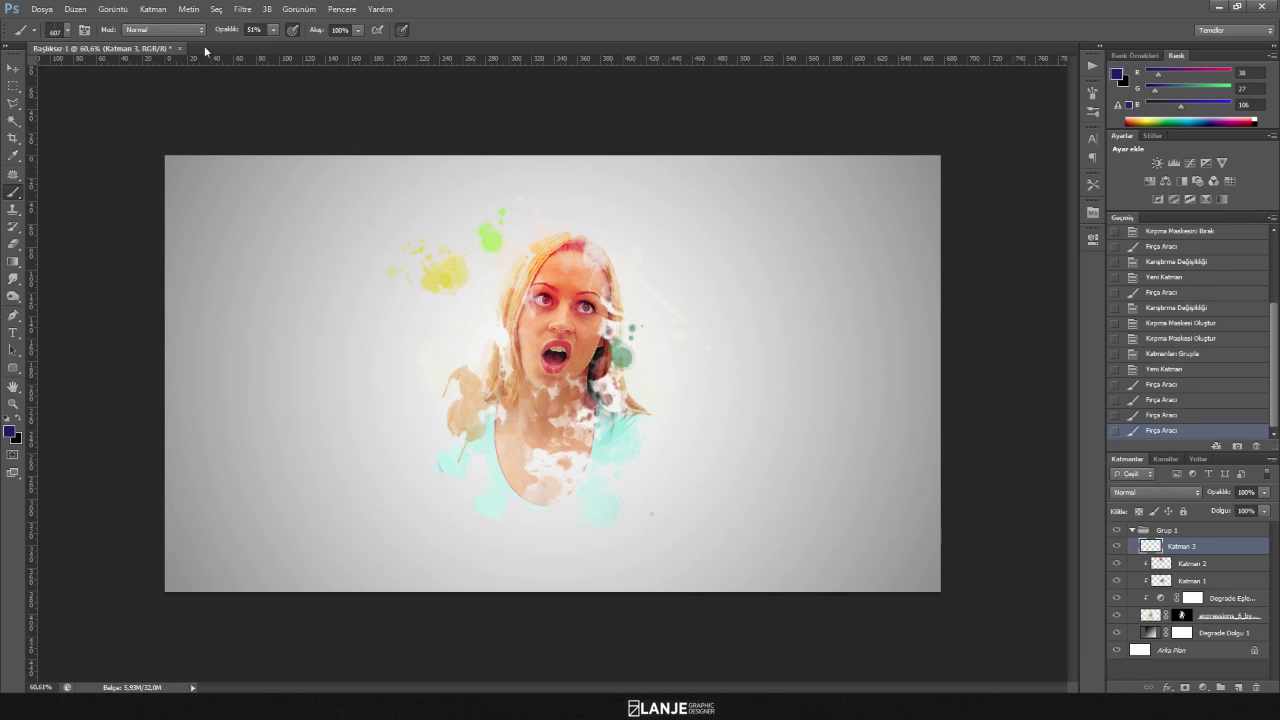
left_click(480, 440)
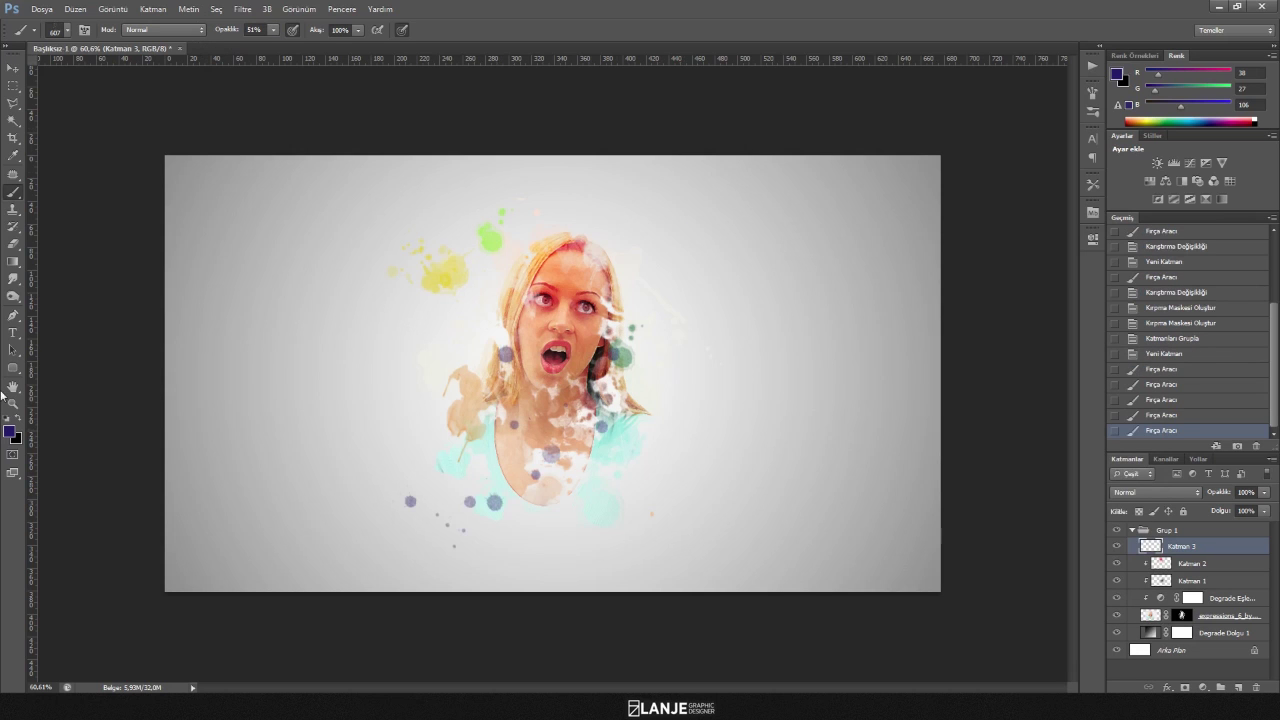
Paint a magenta-purple watercolour streak beside the hair with the 1181 brush.
left_click(9, 431)
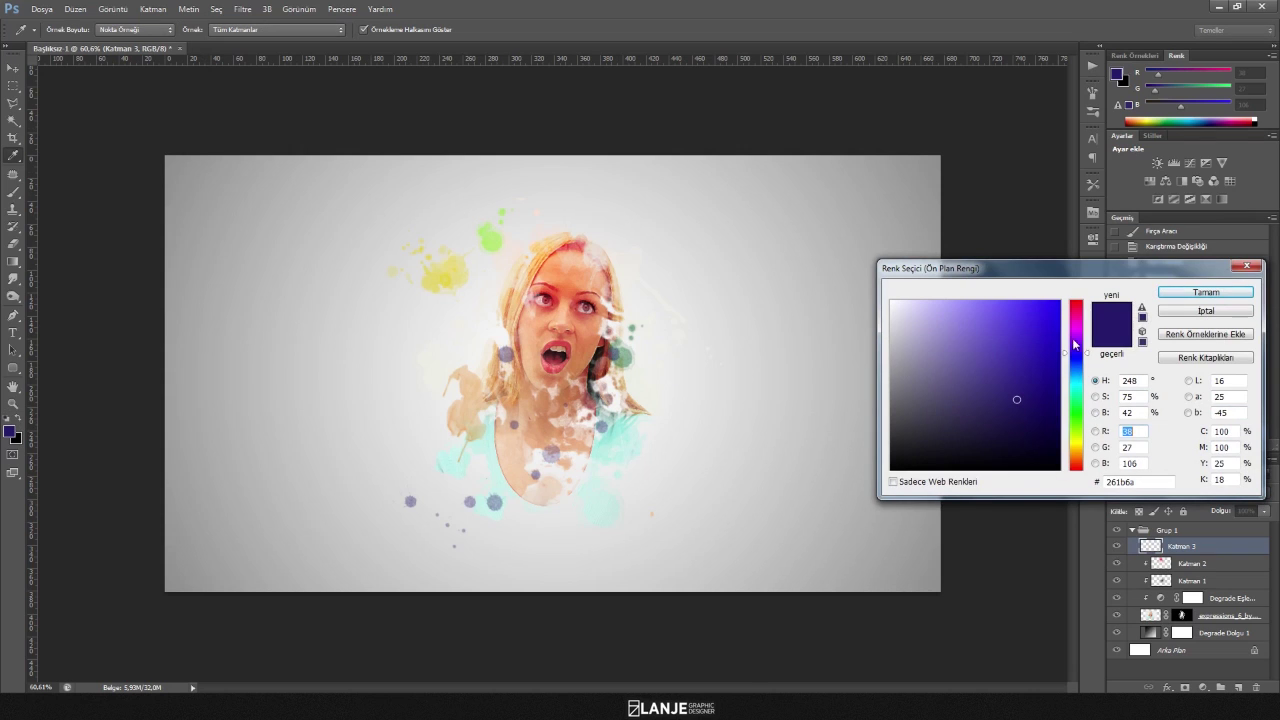
left_click_drag(1075, 344, 1075, 330)
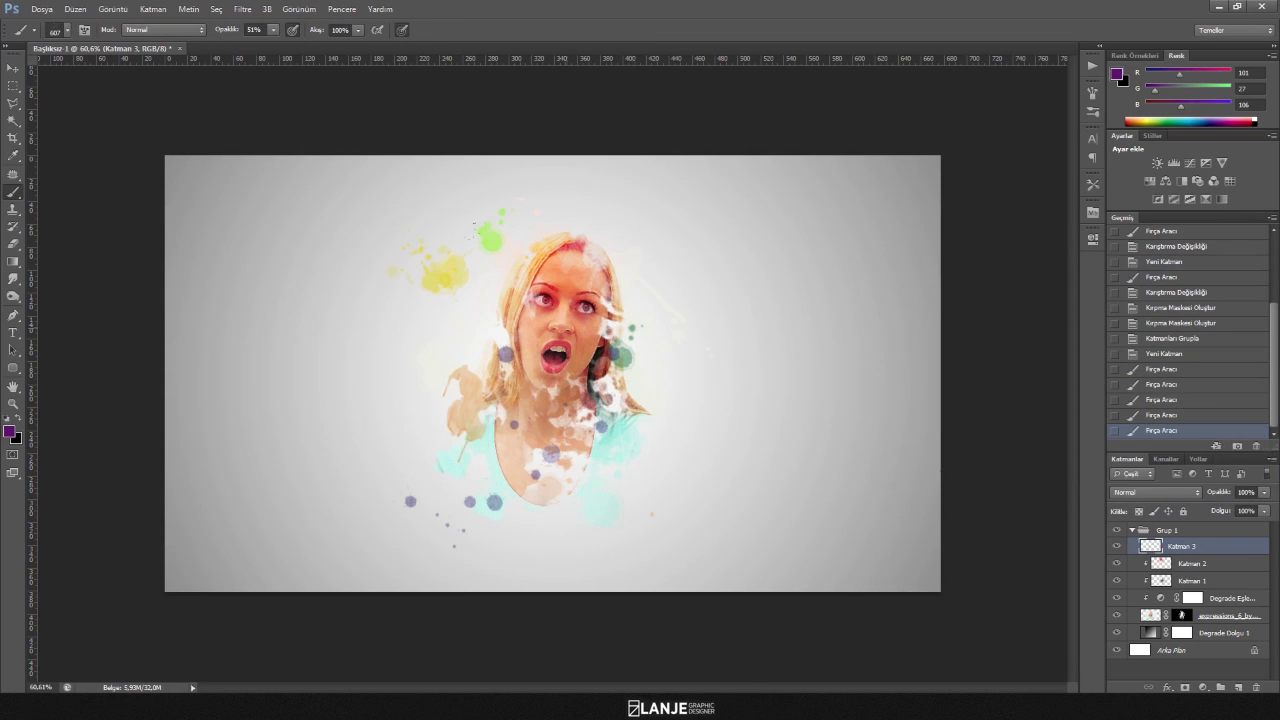
right_click(744, 460)
left_click(731, 491)
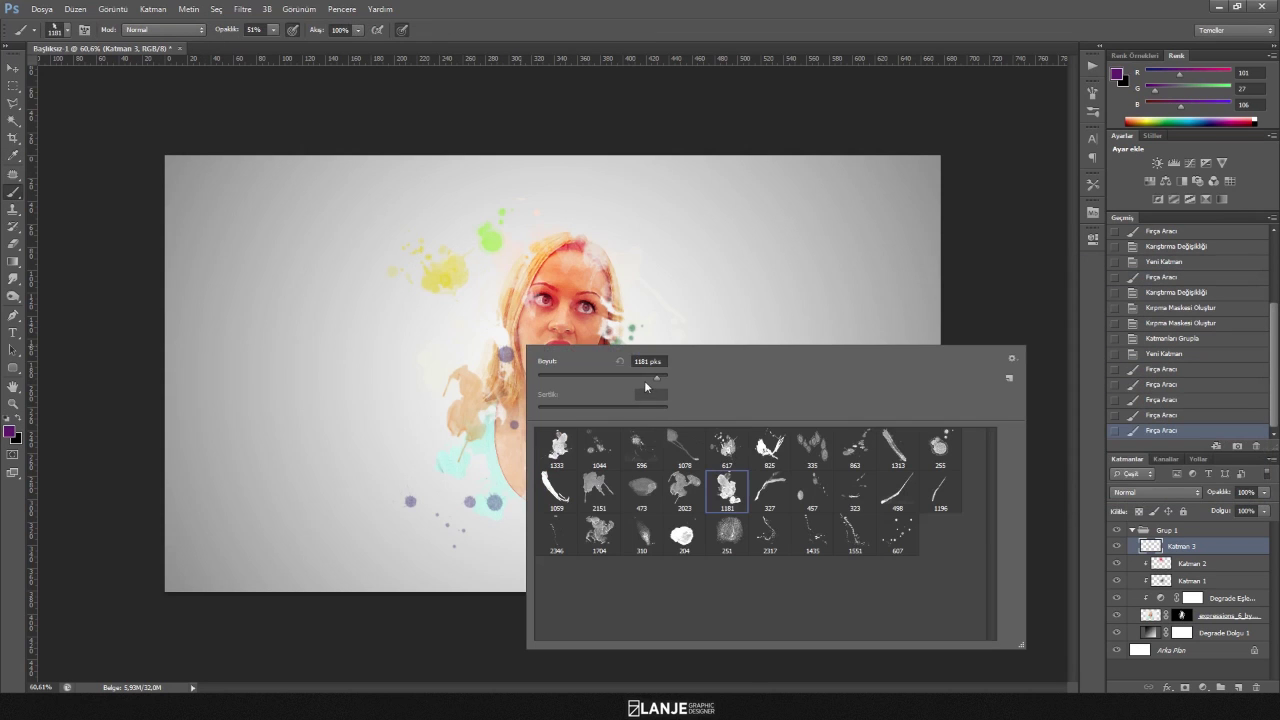
left_click_drag(608, 230, 622, 295)
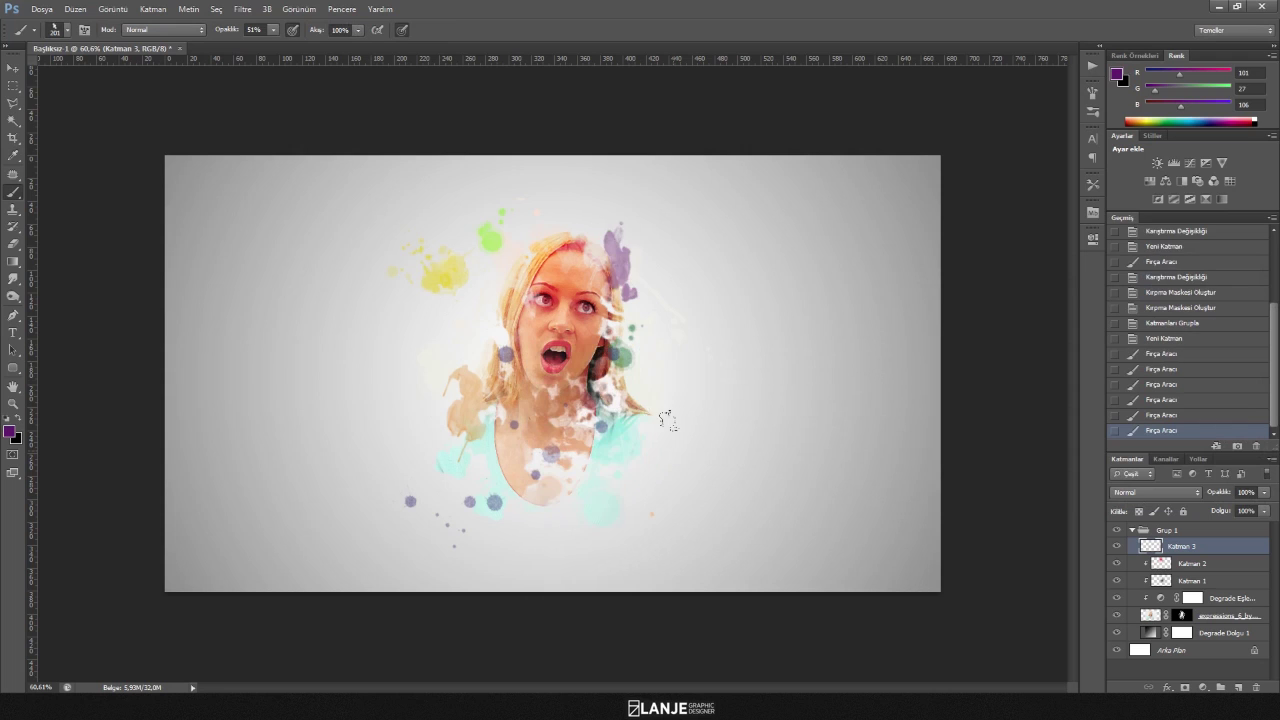
left_click(9, 432)
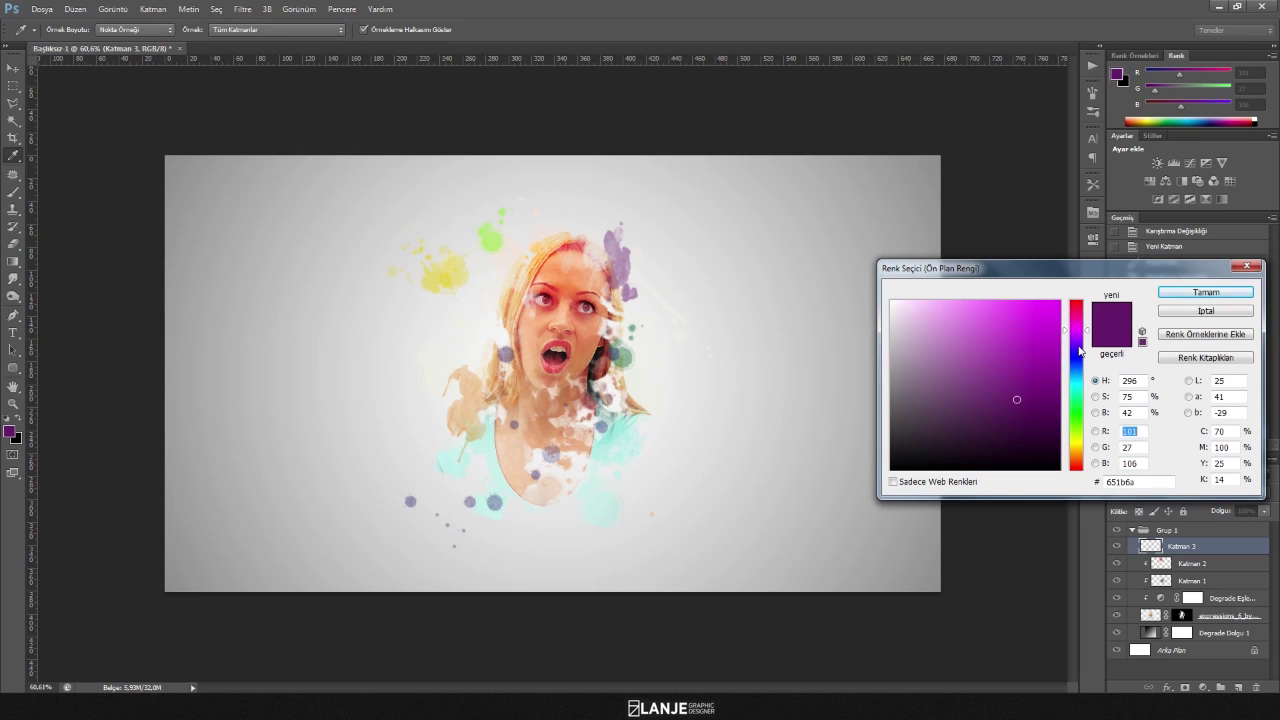
Stamp a dark violet splatter right of the face with the 1078 brush.
left_click_drag(1080, 350, 1070, 374)
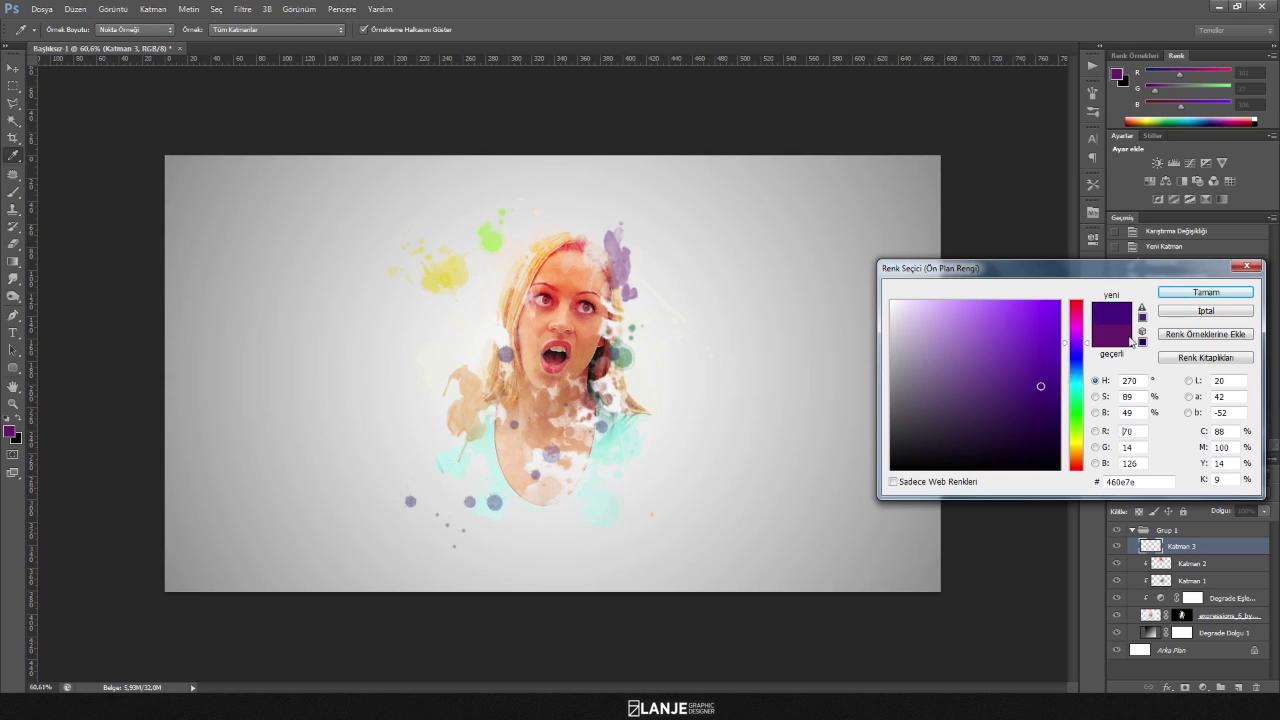
left_click(1177, 299)
right_click(636, 385)
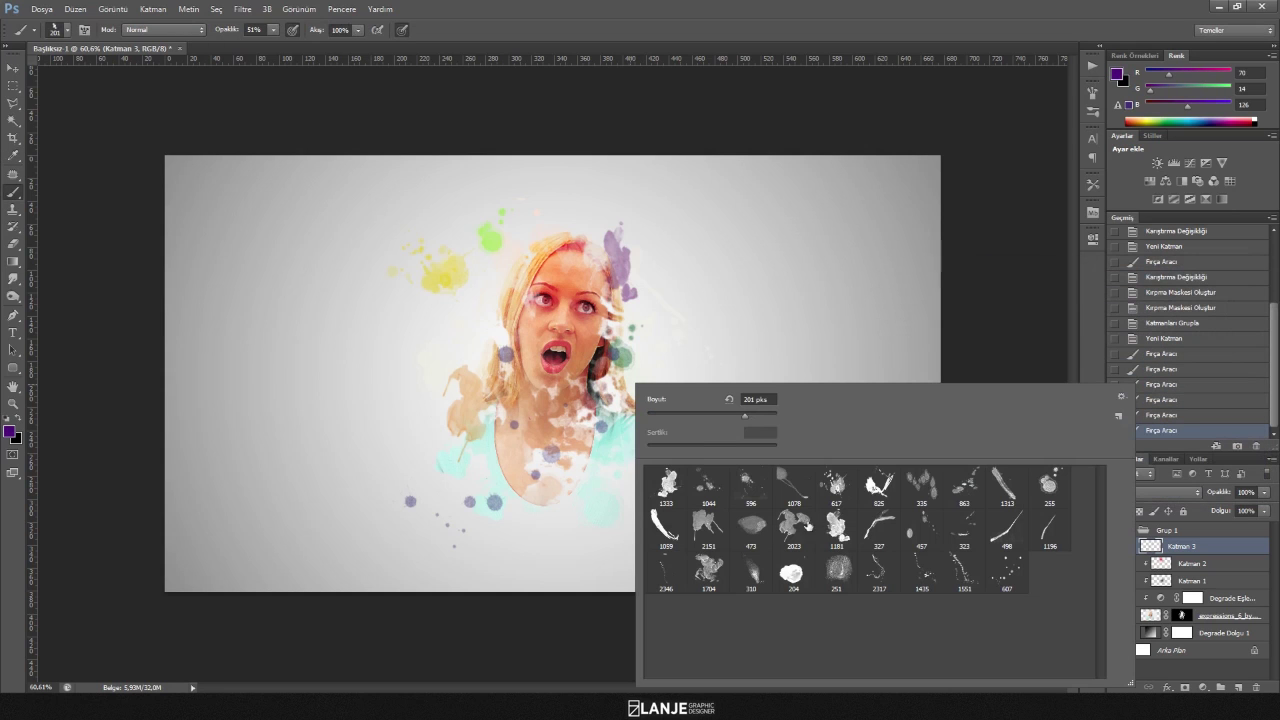
left_click(793, 576)
left_click(791, 481)
key("Return")
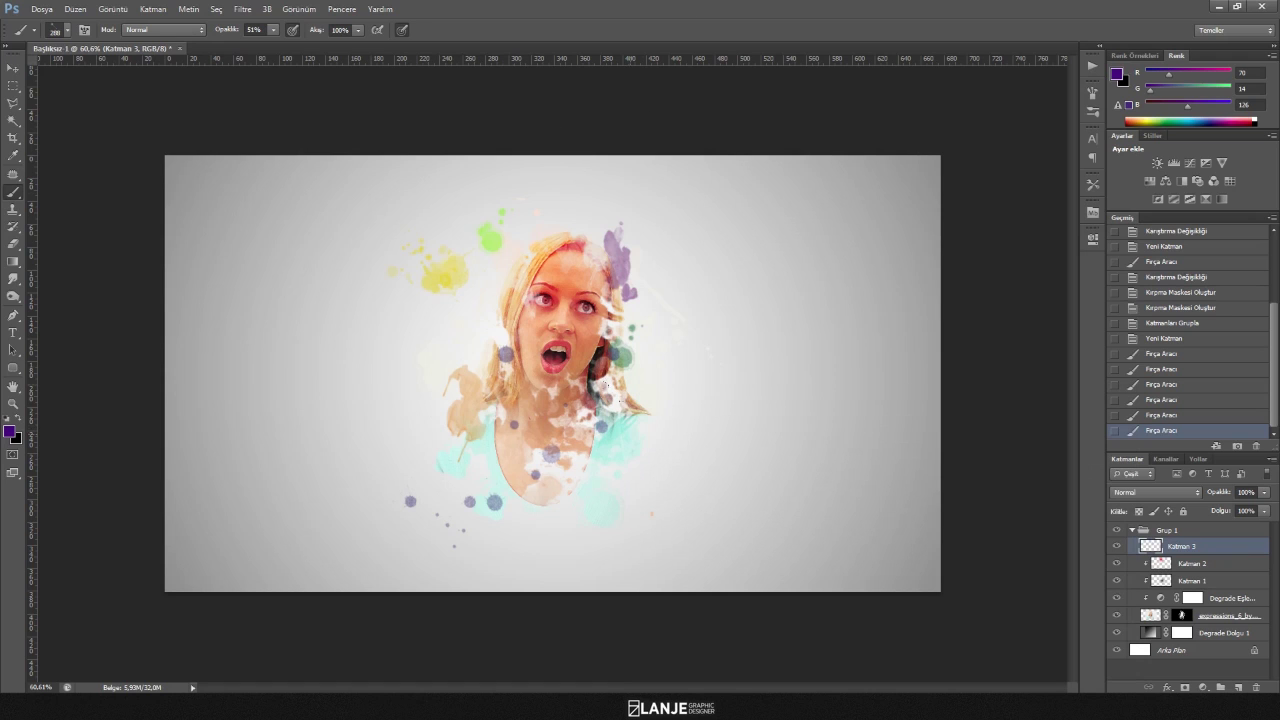
left_click(614, 425)
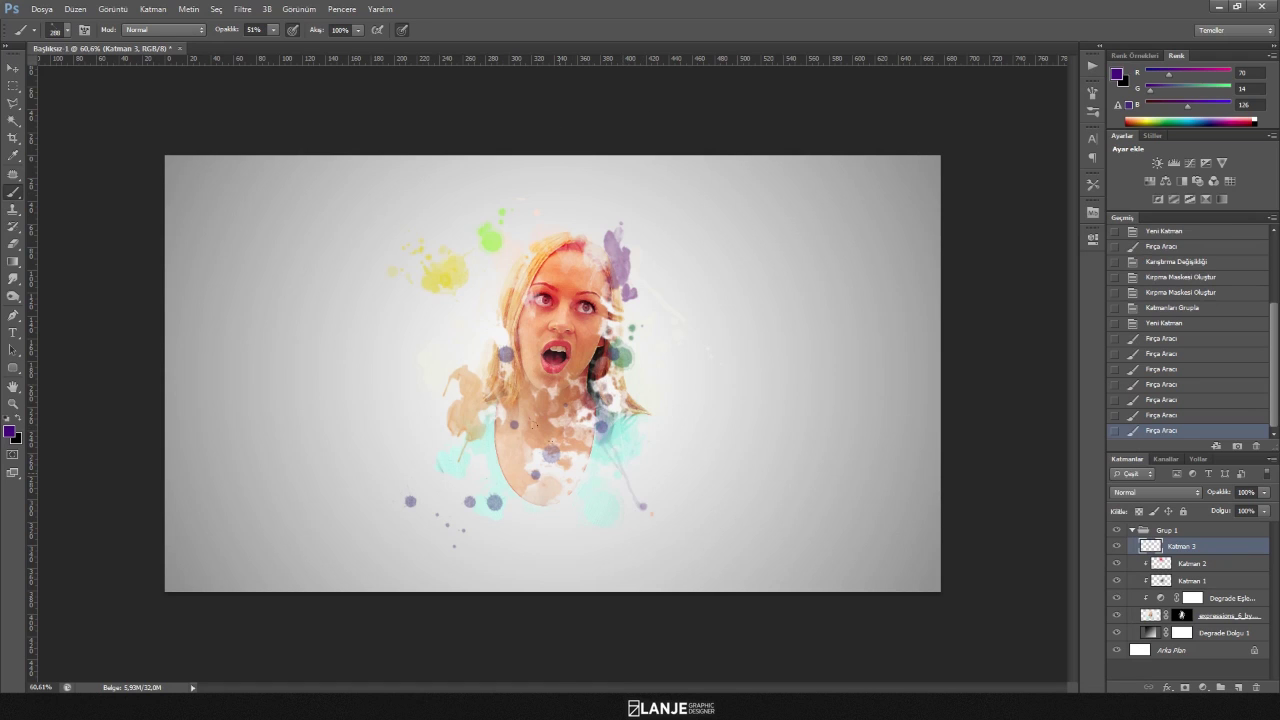
Dab bright blue paint near the face using the 335 brush.
right_click(566, 392)
left_click(851, 490)
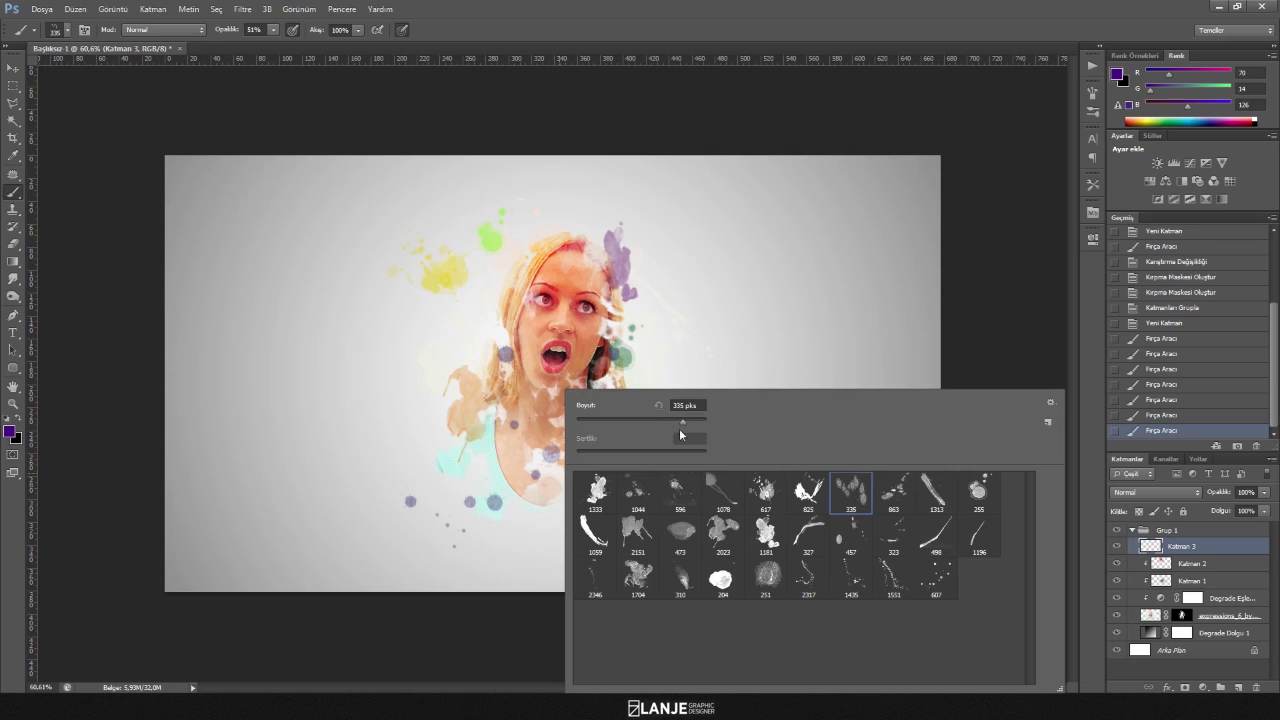
left_click(11, 433)
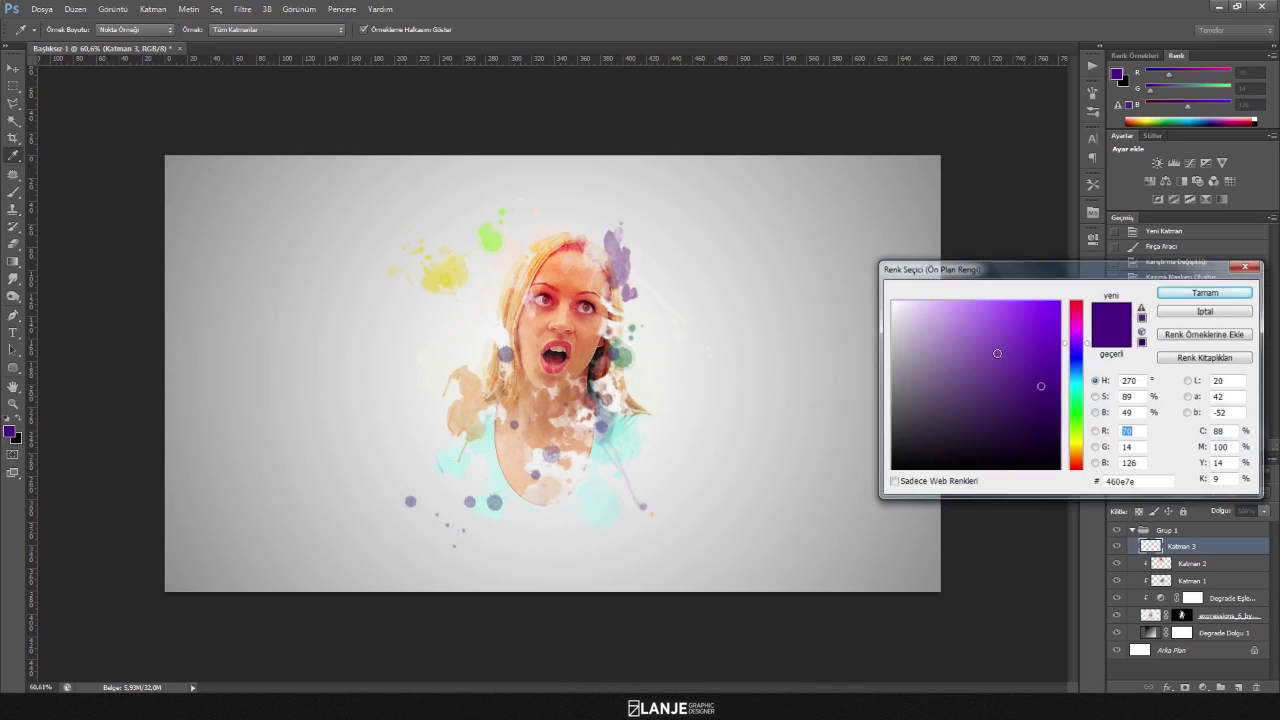
left_click(1075, 394)
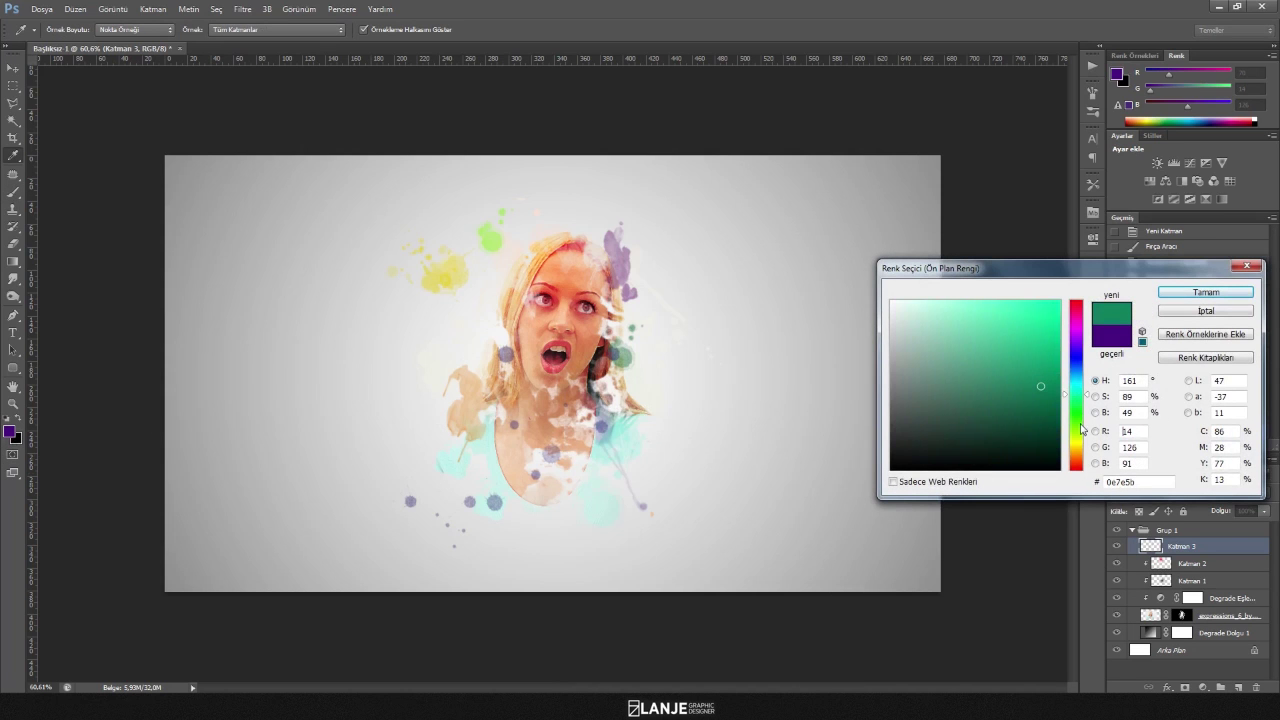
left_click(1081, 437)
left_click(1077, 323)
left_click(1077, 366)
left_click(1020, 315)
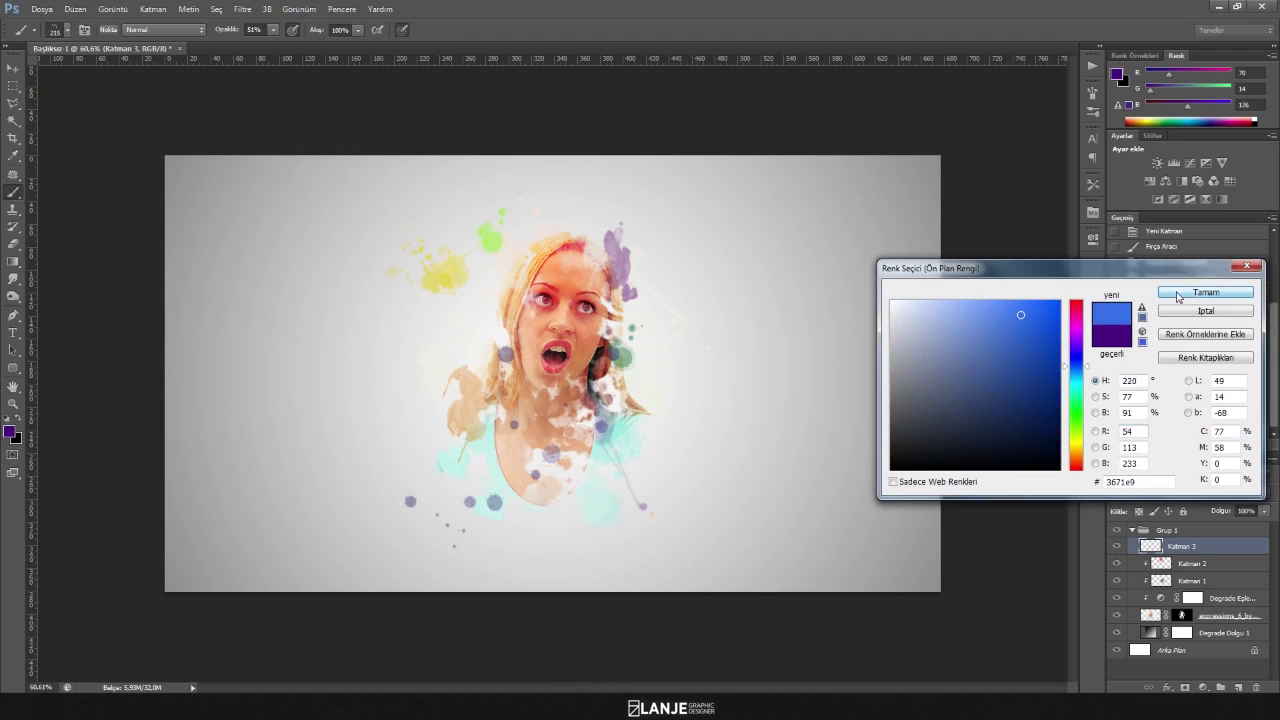
left_click(1177, 296)
left_click(480, 317)
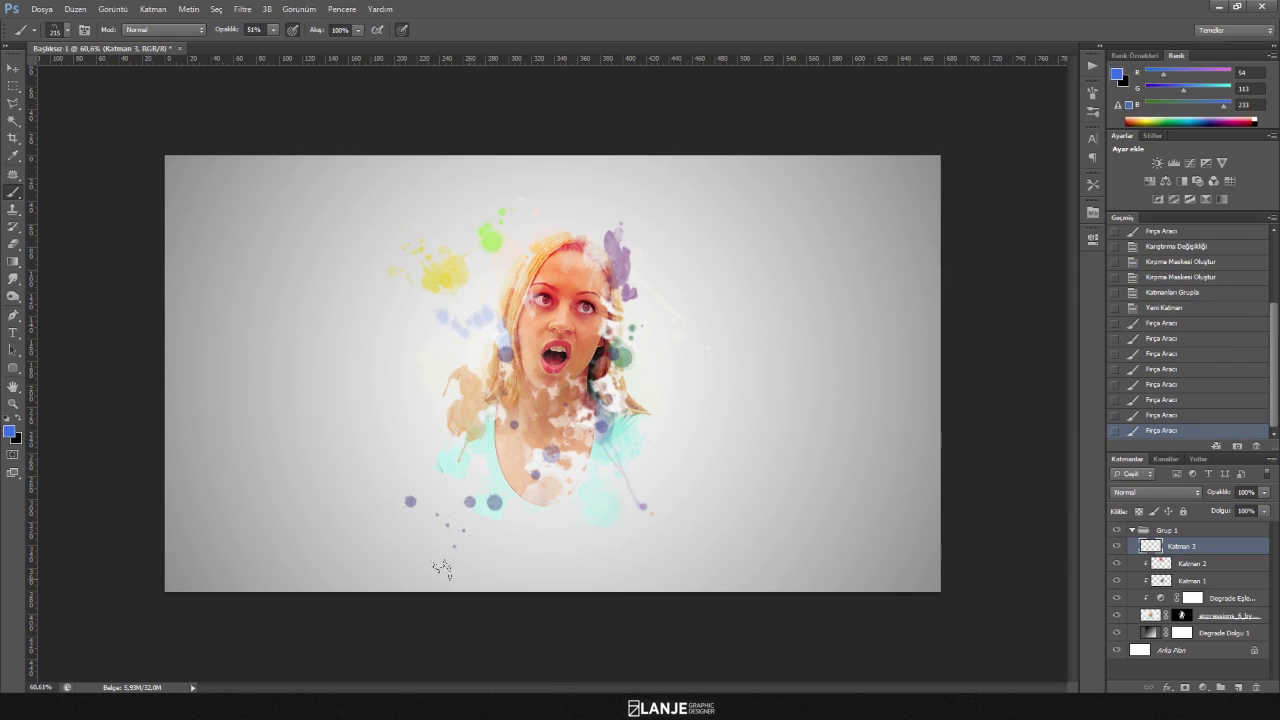
Set mint green as the colour and load the 2151 splatter brush rotated to 173°.
left_click(10, 432)
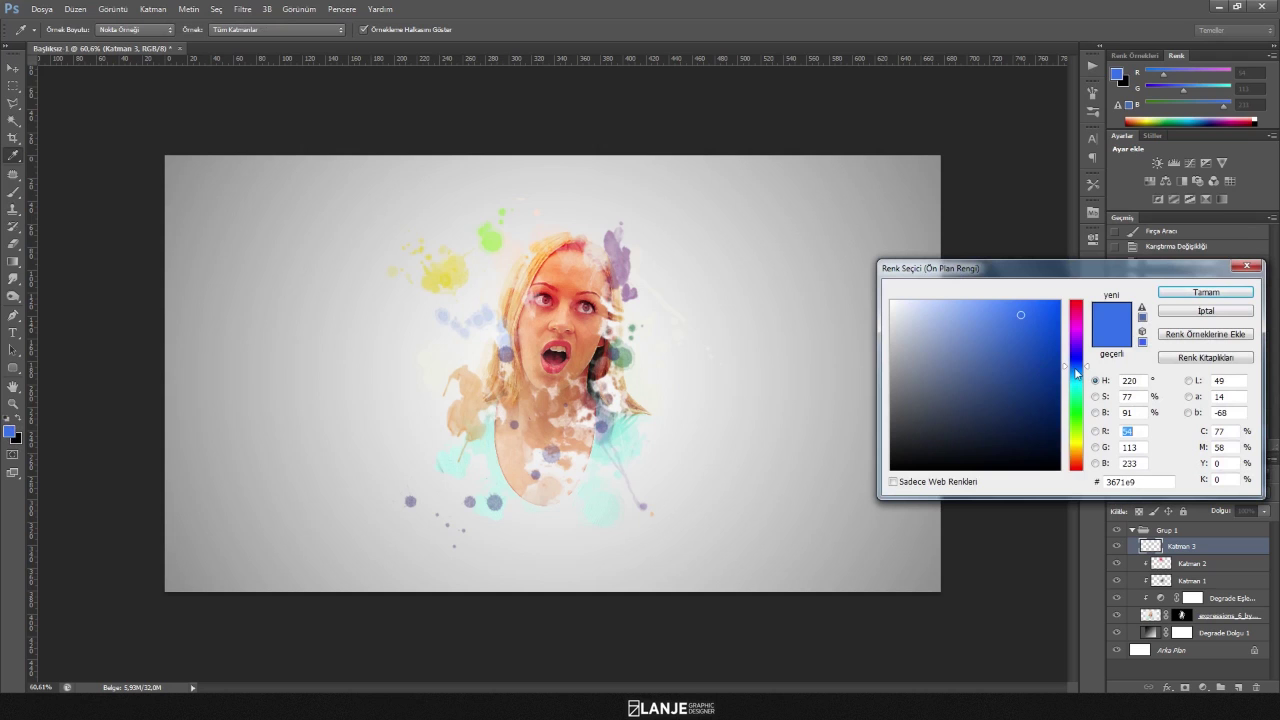
left_click_drag(1077, 373, 1079, 400)
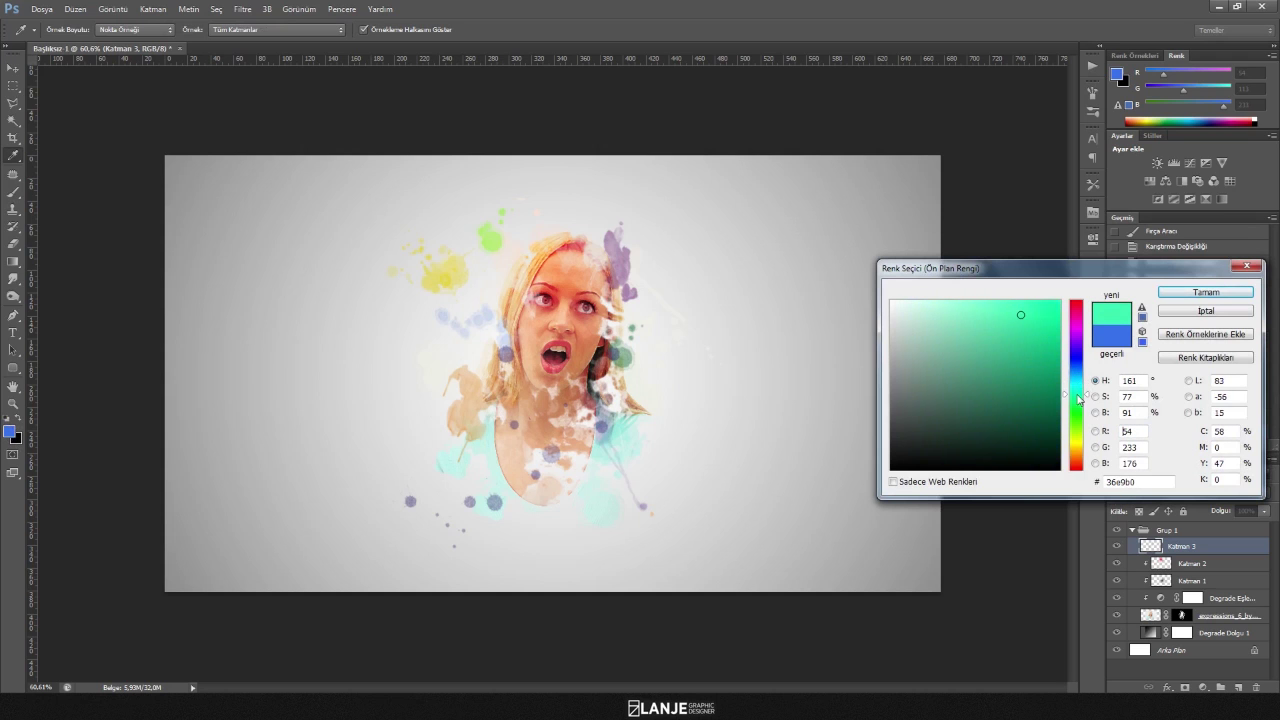
left_click(1205, 292)
right_click(536, 372)
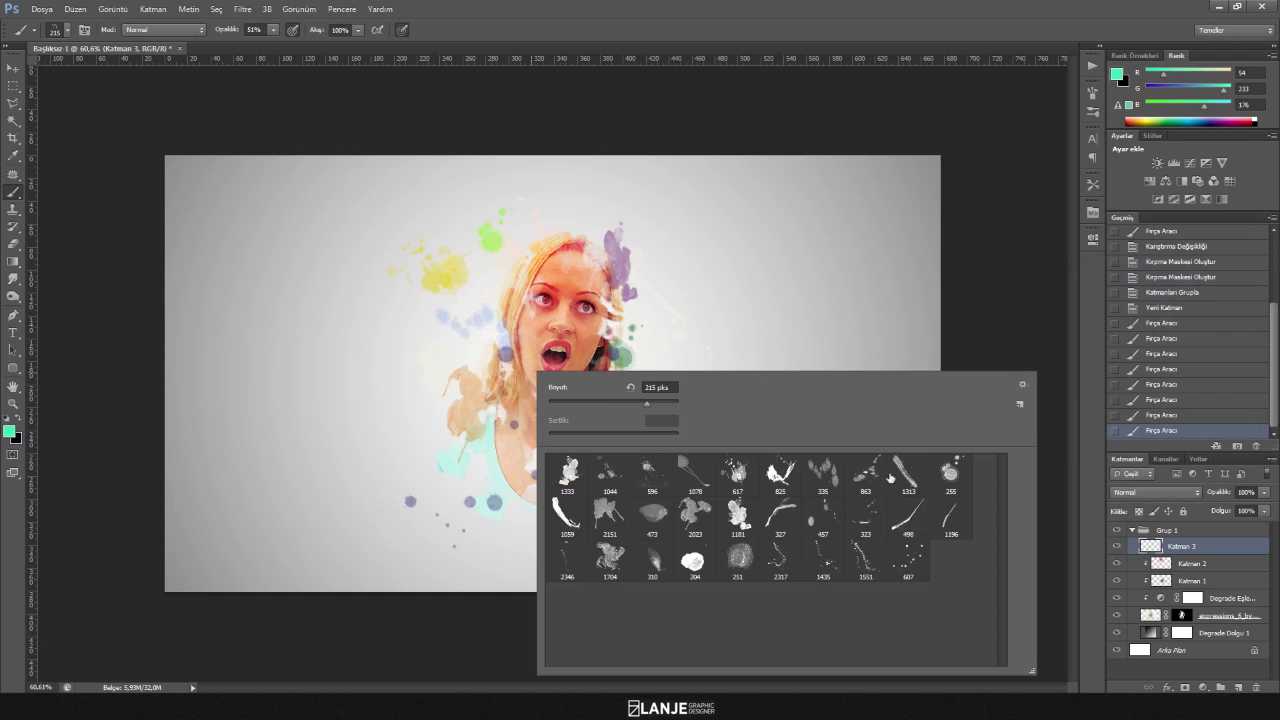
left_click(610, 516)
left_click(1092, 92)
left_click_drag(1072, 258, 1019, 260)
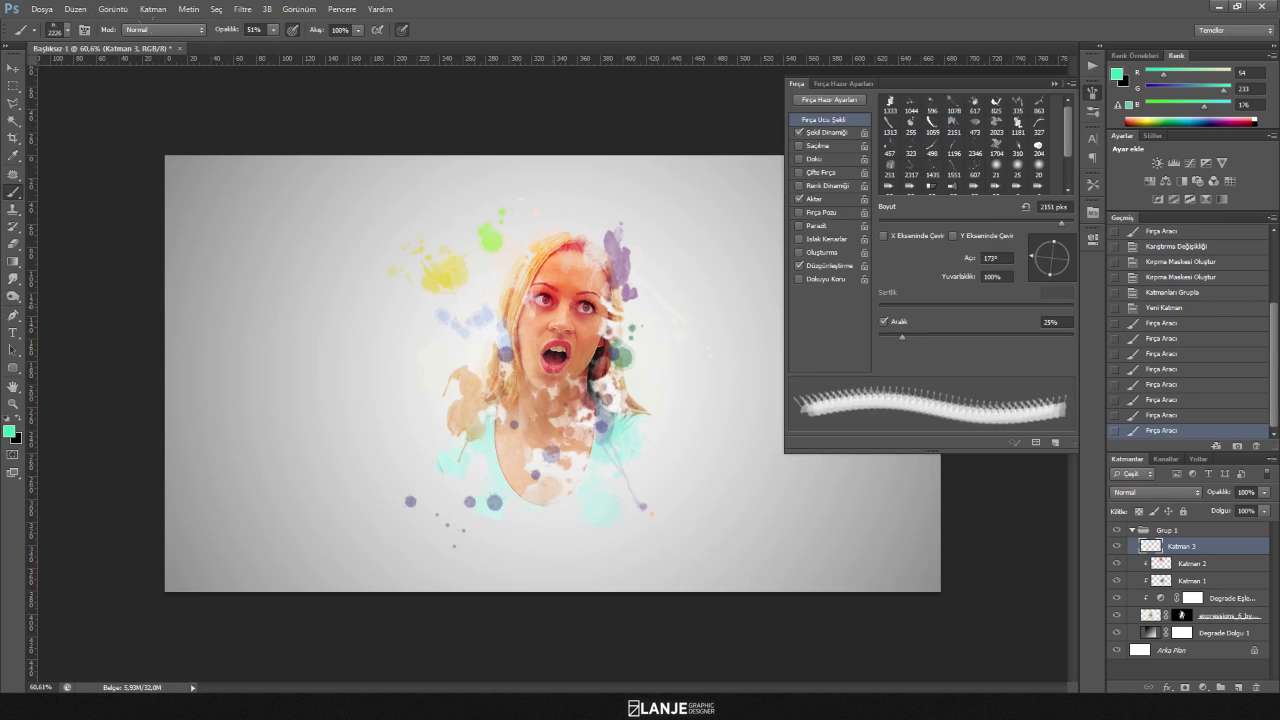
Stamp a mint green splat onto the canvas.
right_click(530, 302)
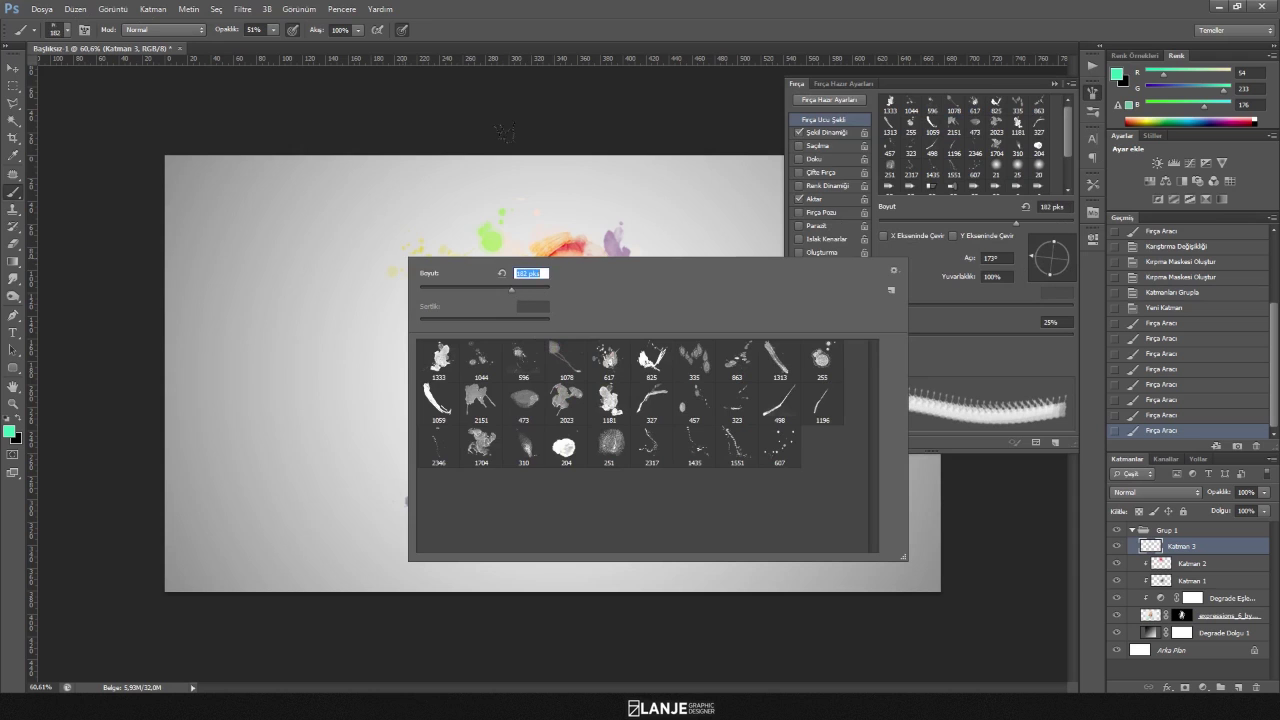
key("Escape")
left_click(470, 275)
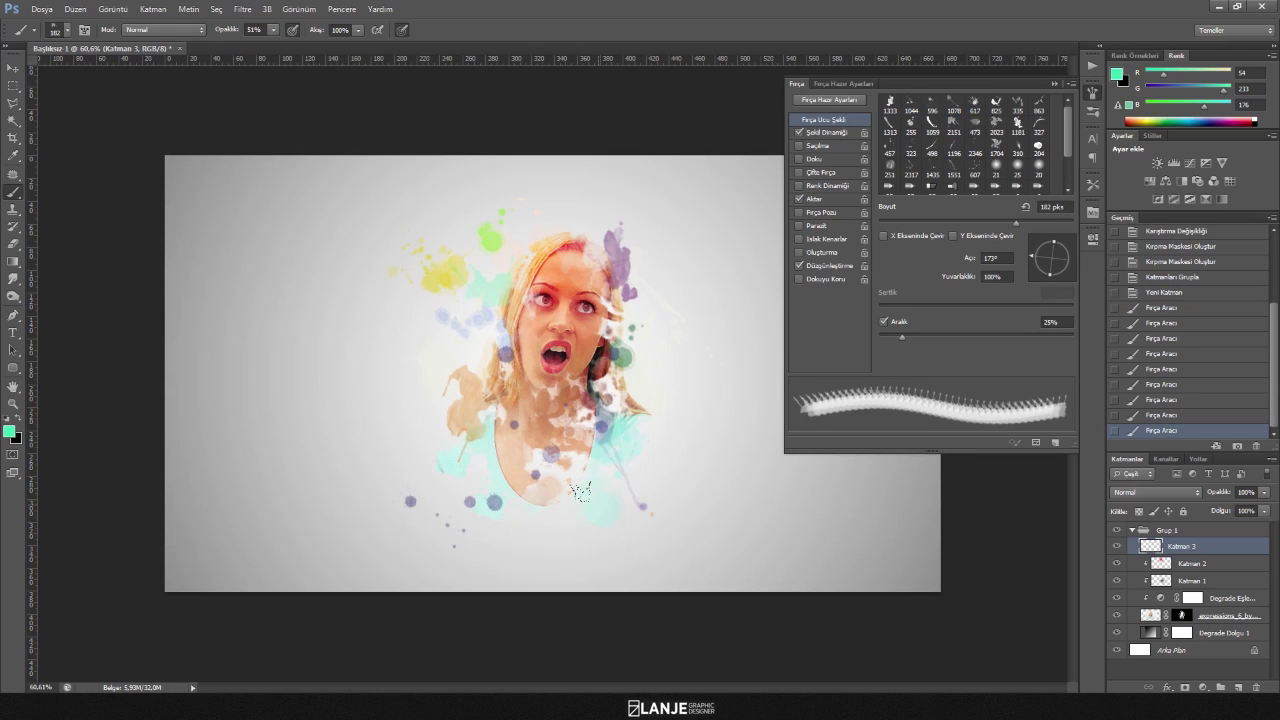
Stamp a purple b036e9 splat on top of the hair with the 617 brush.
left_click(9, 432)
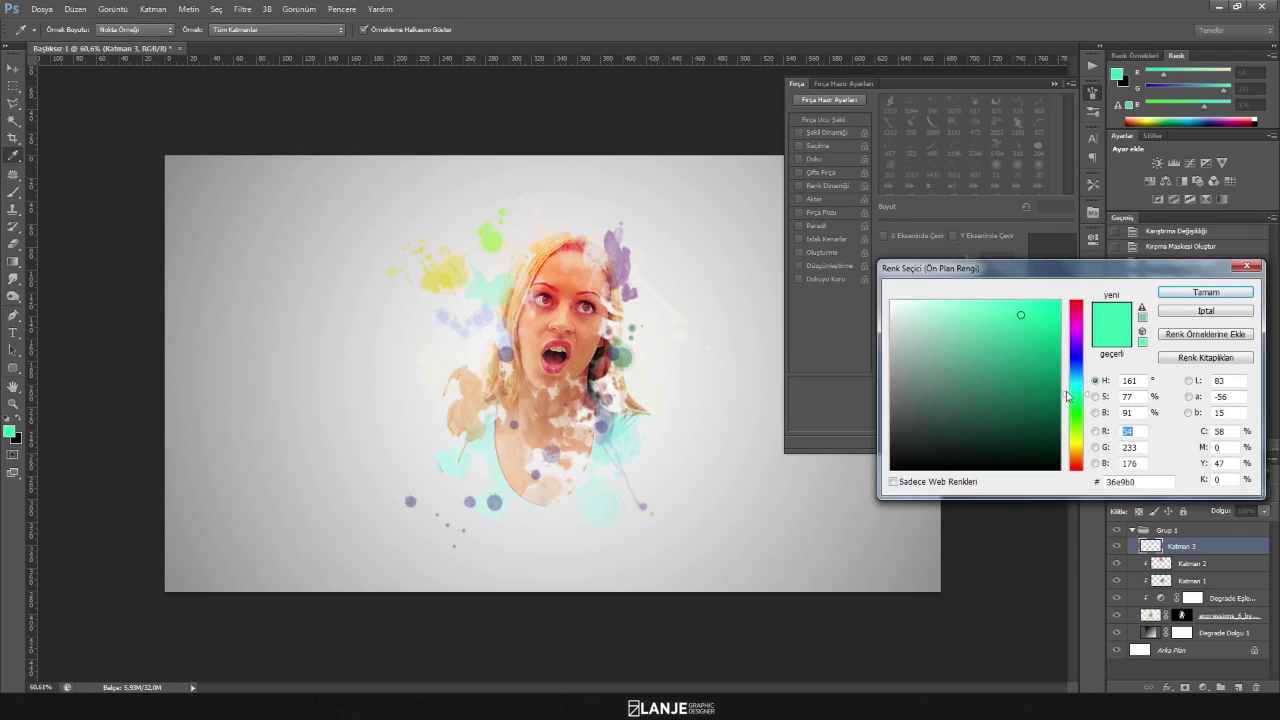
left_click_drag(1066, 396, 1066, 372)
left_click_drag(1083, 421, 1081, 341)
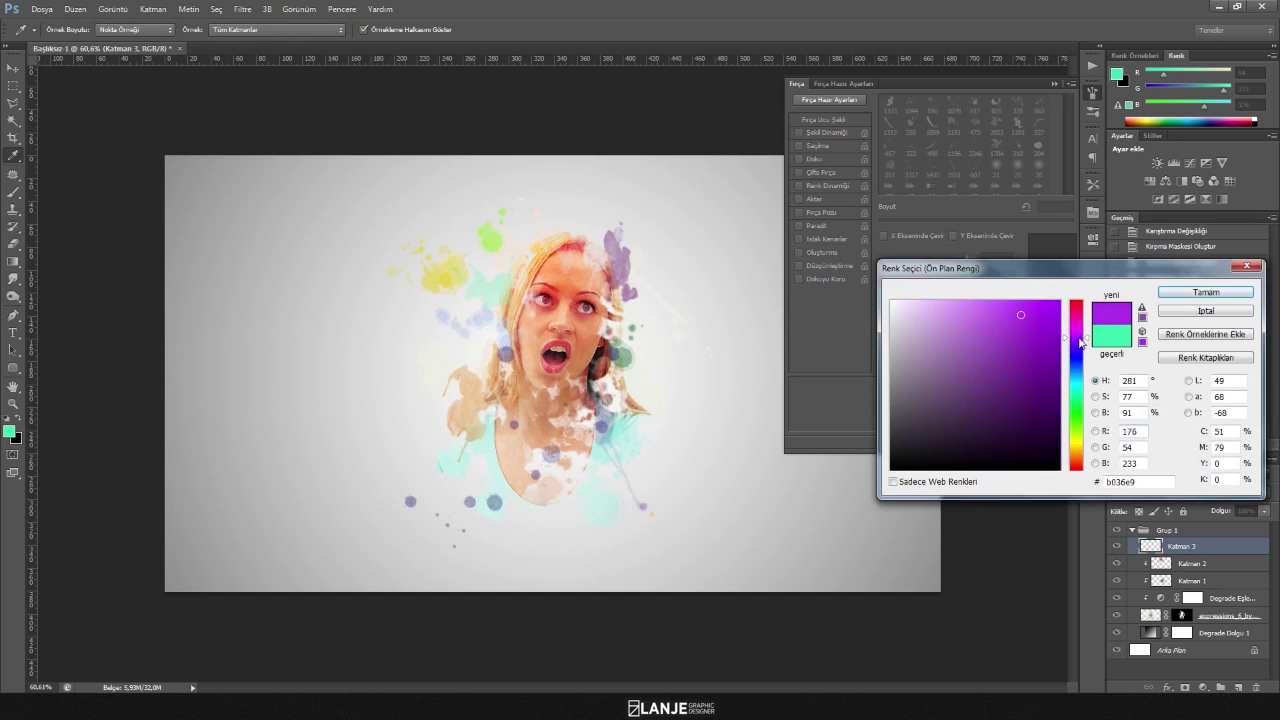
left_click(1205, 292)
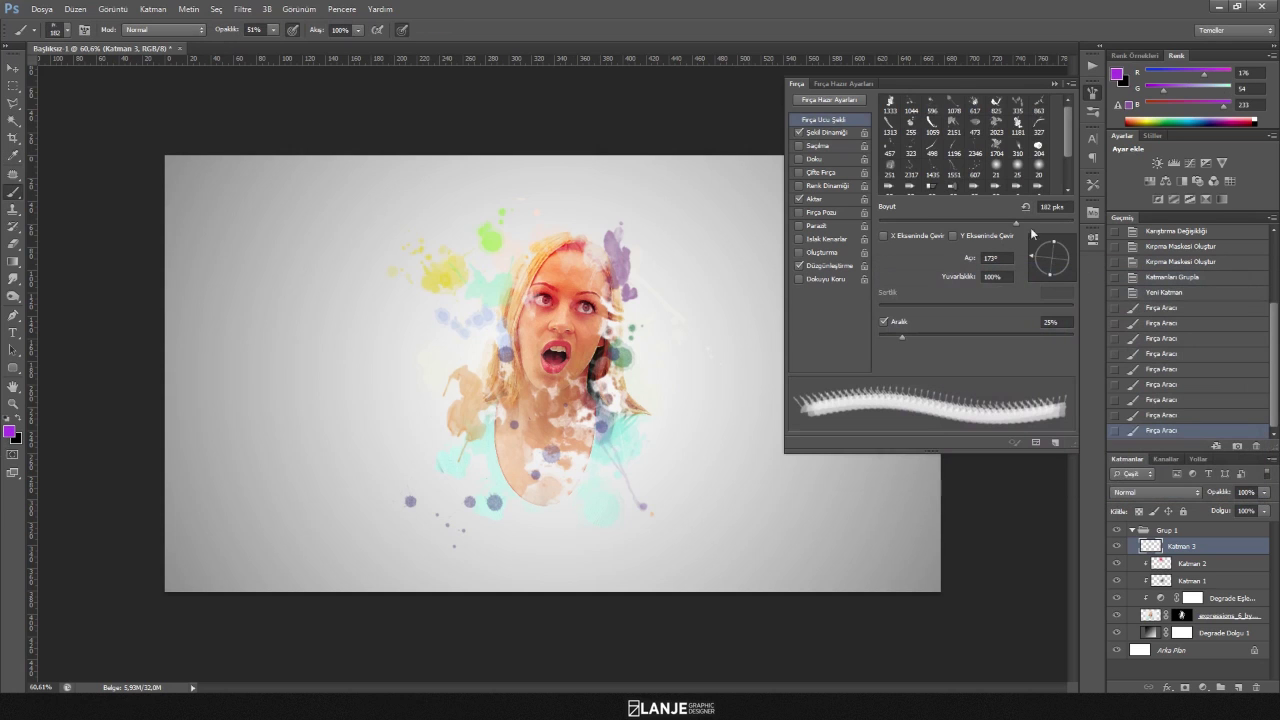
right_click(480, 318)
left_click(708, 432)
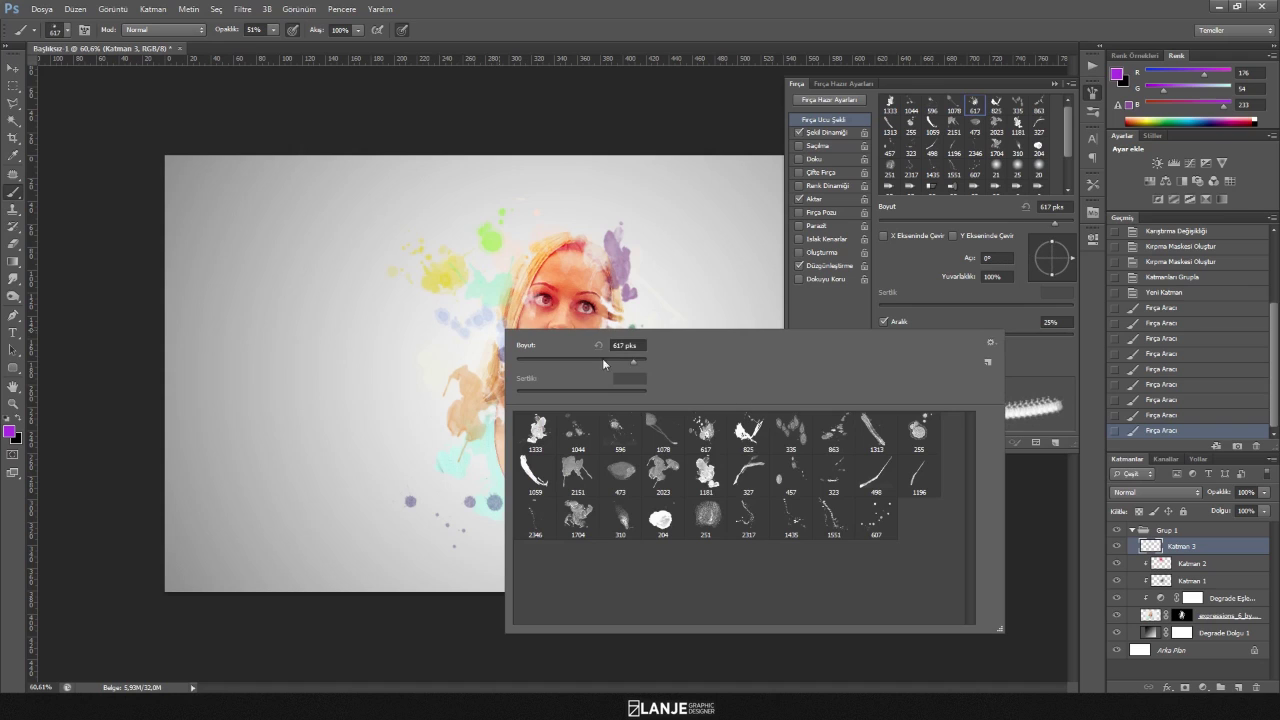
key("Return")
left_click(560, 330)
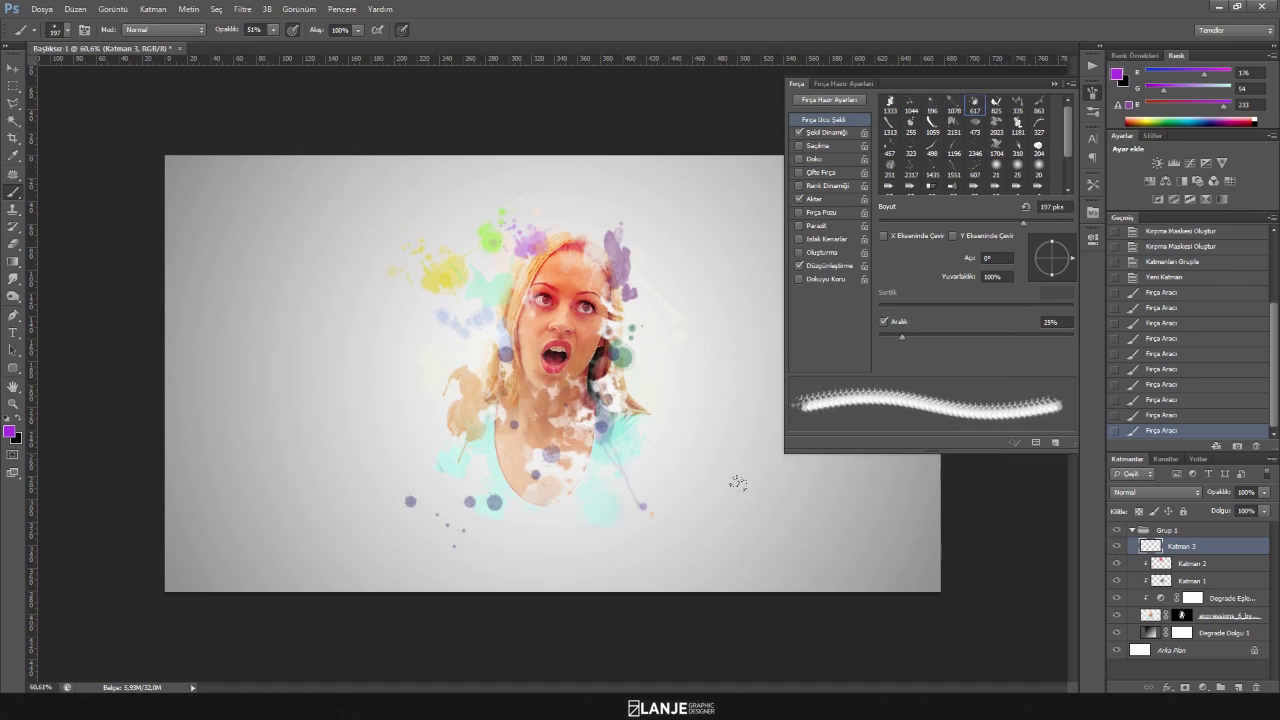
left_click(1182, 615)
Paint the portrait mask with default colours to fade the top and right of the hair.
key("d")
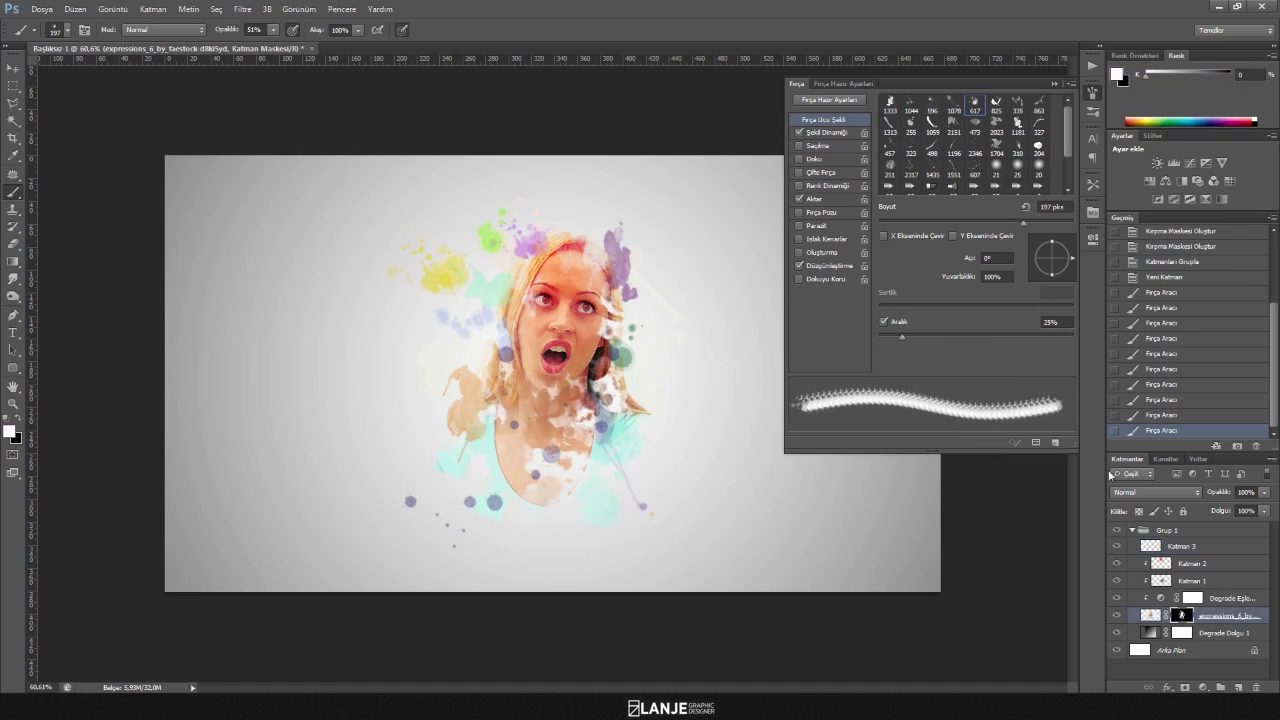
left_click(1055, 83)
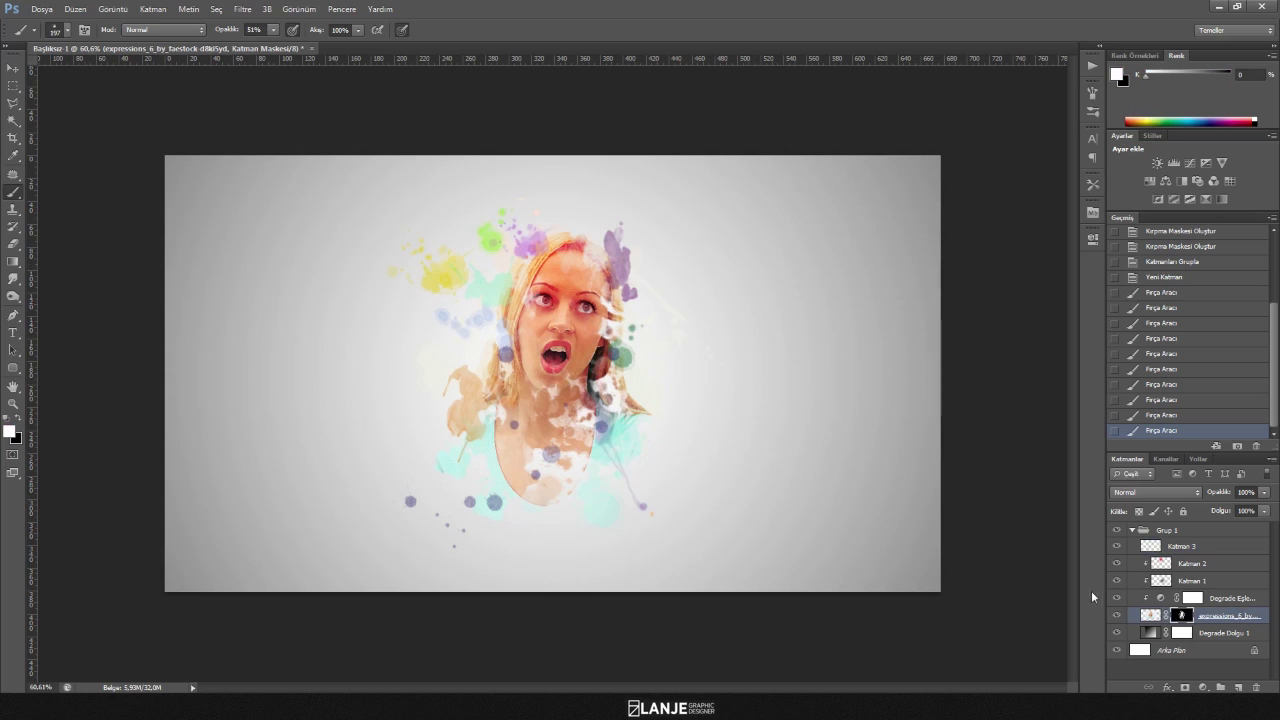
scroll(566, 330, "up", 4)
left_click(593, 145)
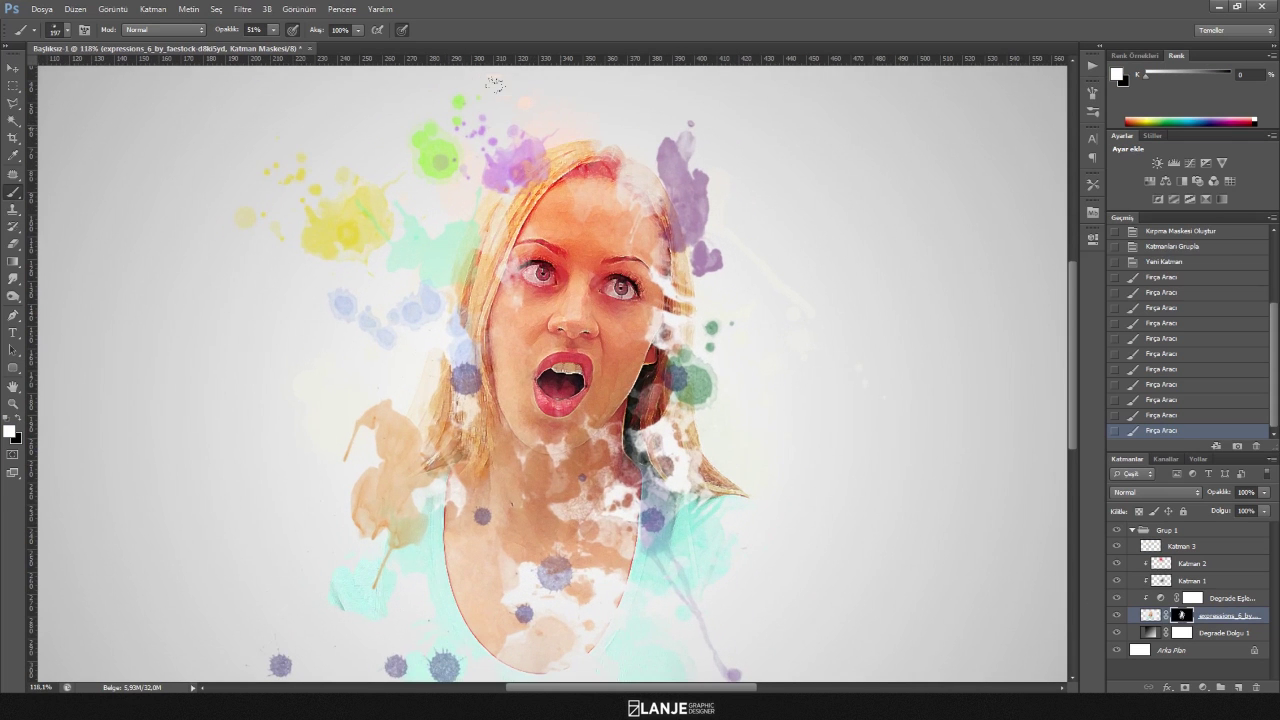
left_click(15, 420)
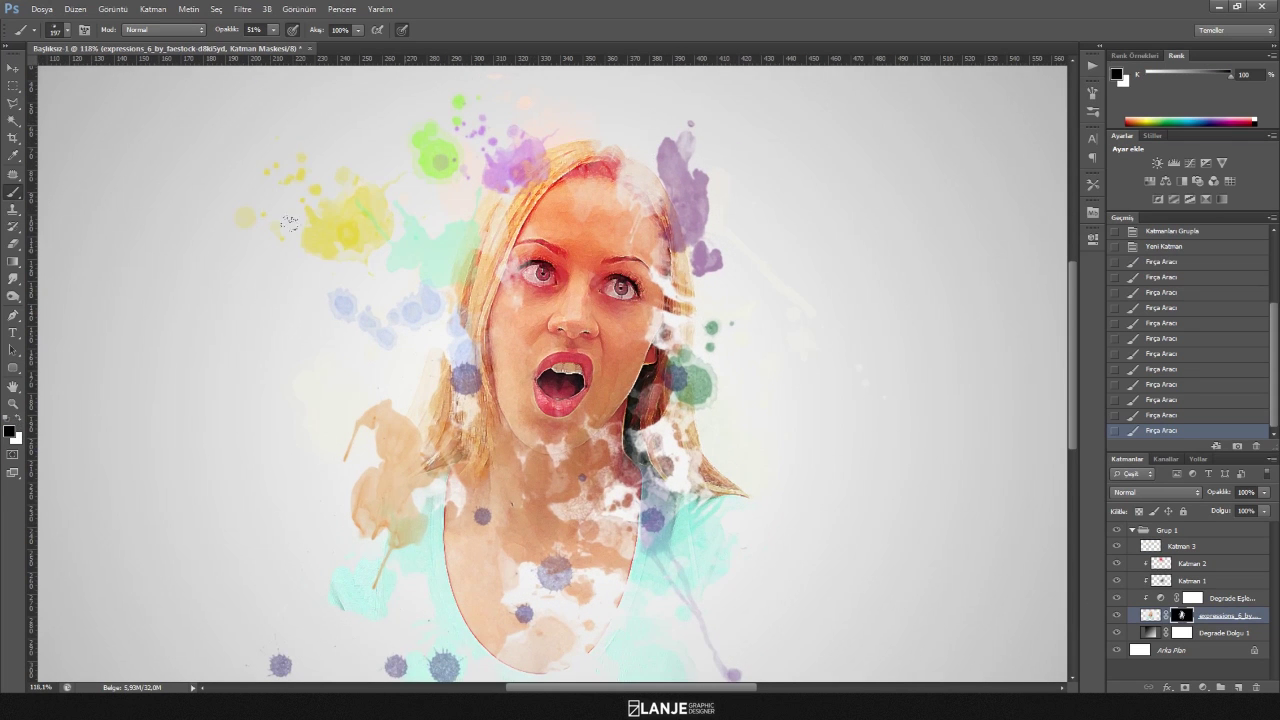
scroll(476, 230, "up", 2)
left_click(710, 228)
left_click(593, 227)
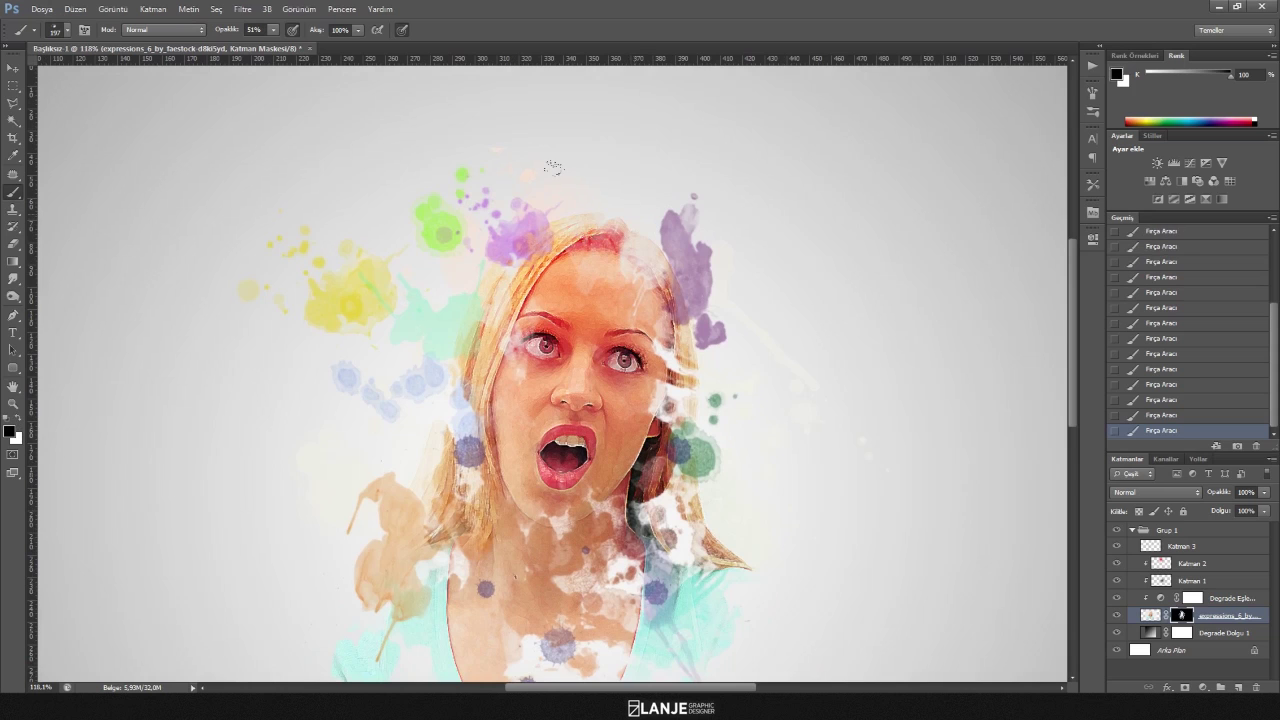
Set the brush opacity to 100% and shift the view toward the lower portrait.
left_click(254, 30)
type("100")
key("Return")
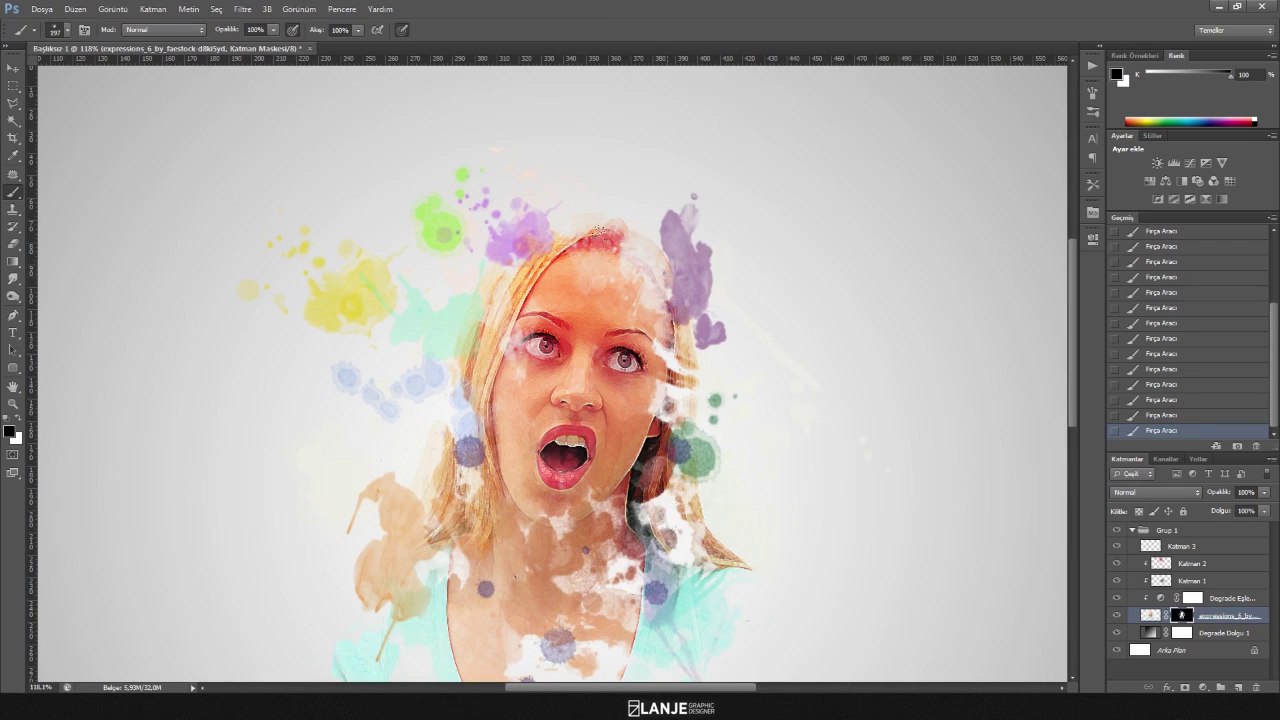
left_click_drag(670, 412, 698, 252)
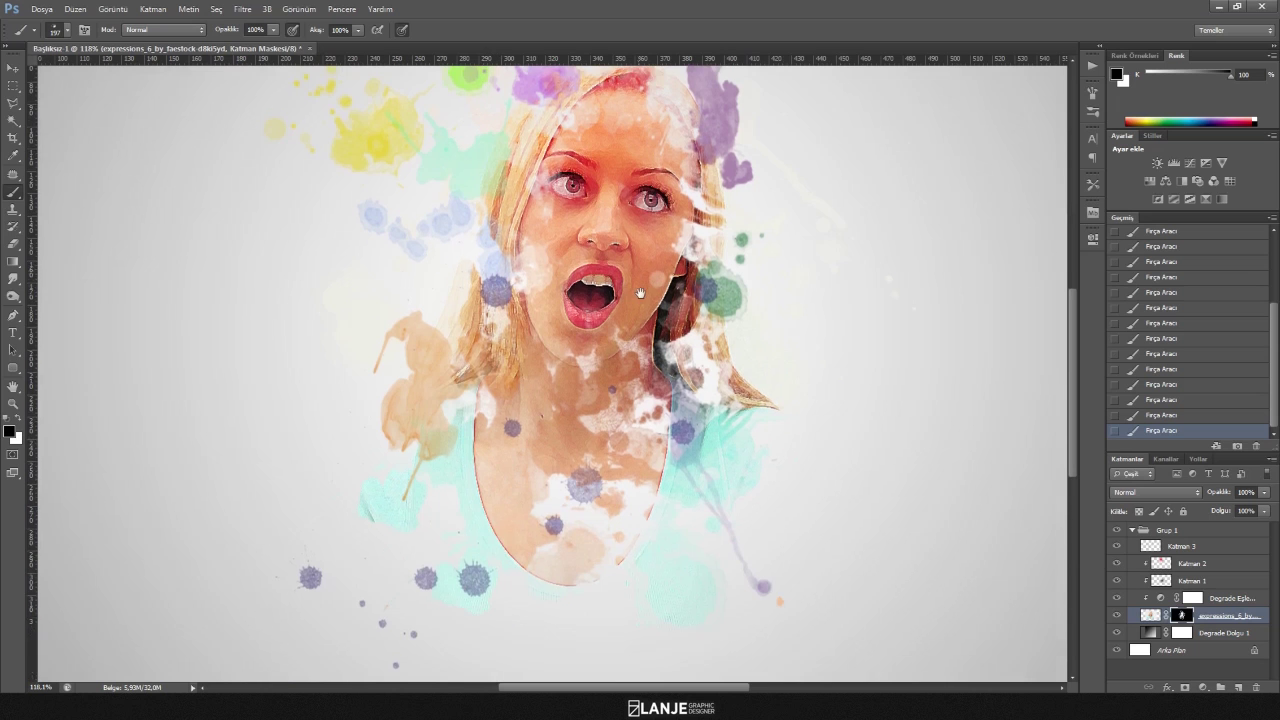
scroll(654, 197, "up", 1)
scroll(659, 300, "up", 1)
scroll(663, 297, "up", 1)
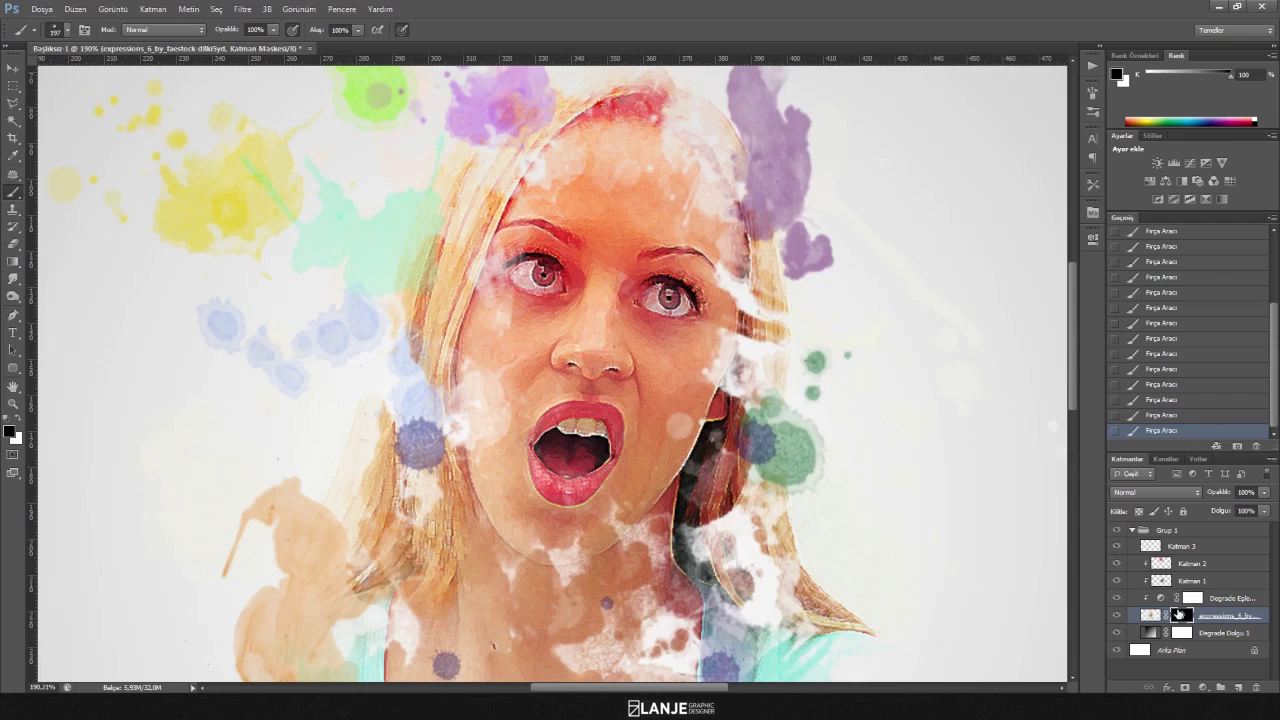
Touch up the mask around the left eye and mouth with a 15 px white brush.
right_click(486, 269)
left_click_drag(643, 383, 621, 382)
key("Return")
right_click(521, 305)
left_click_drag(536, 337, 541, 337)
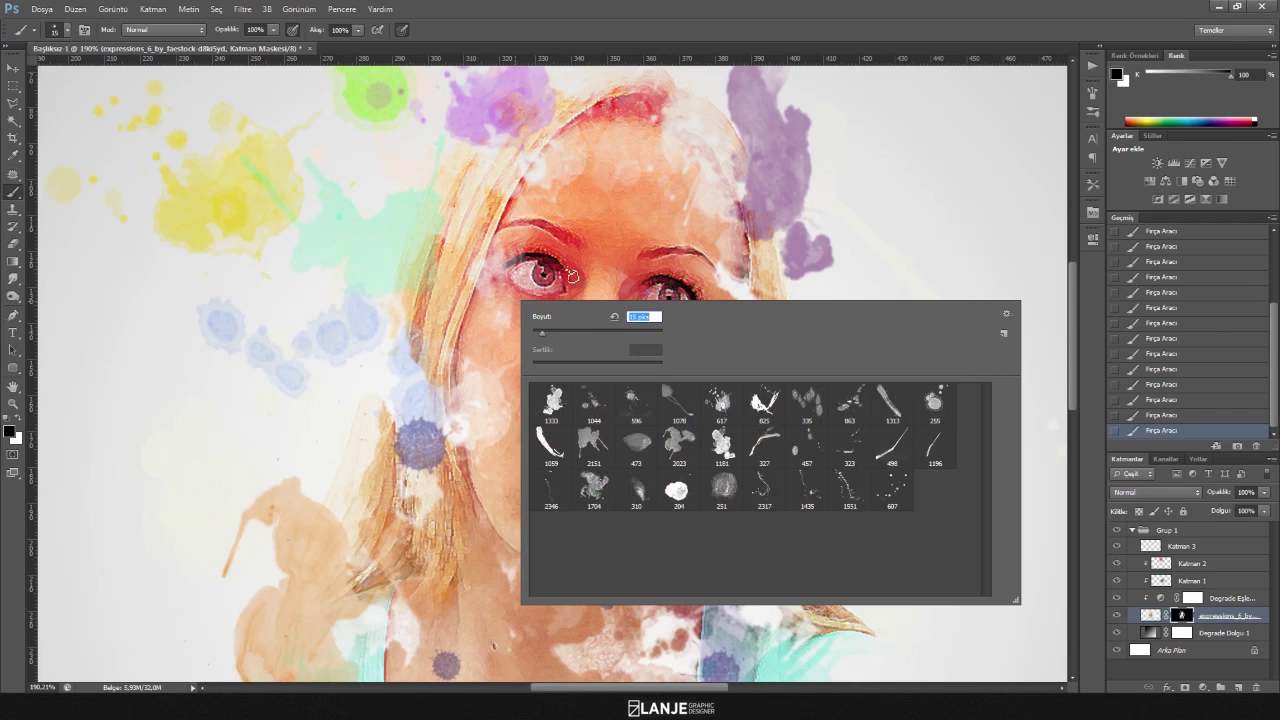
key("Return")
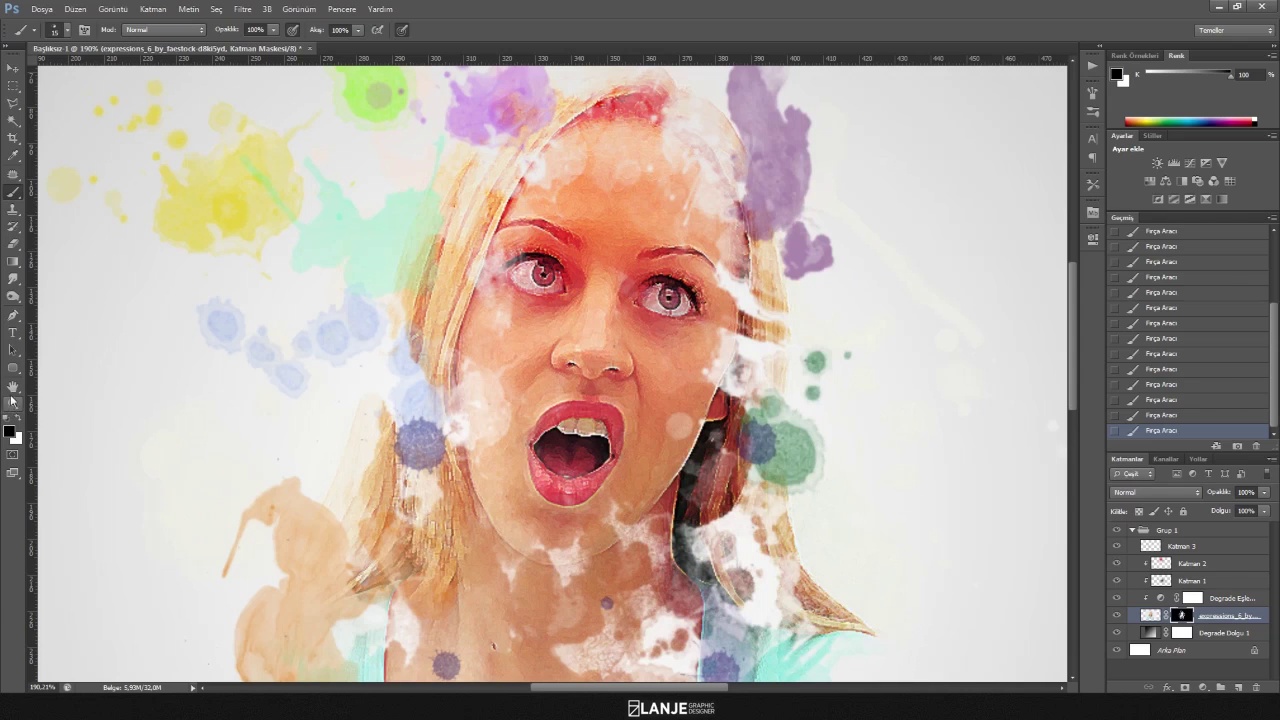
key("x")
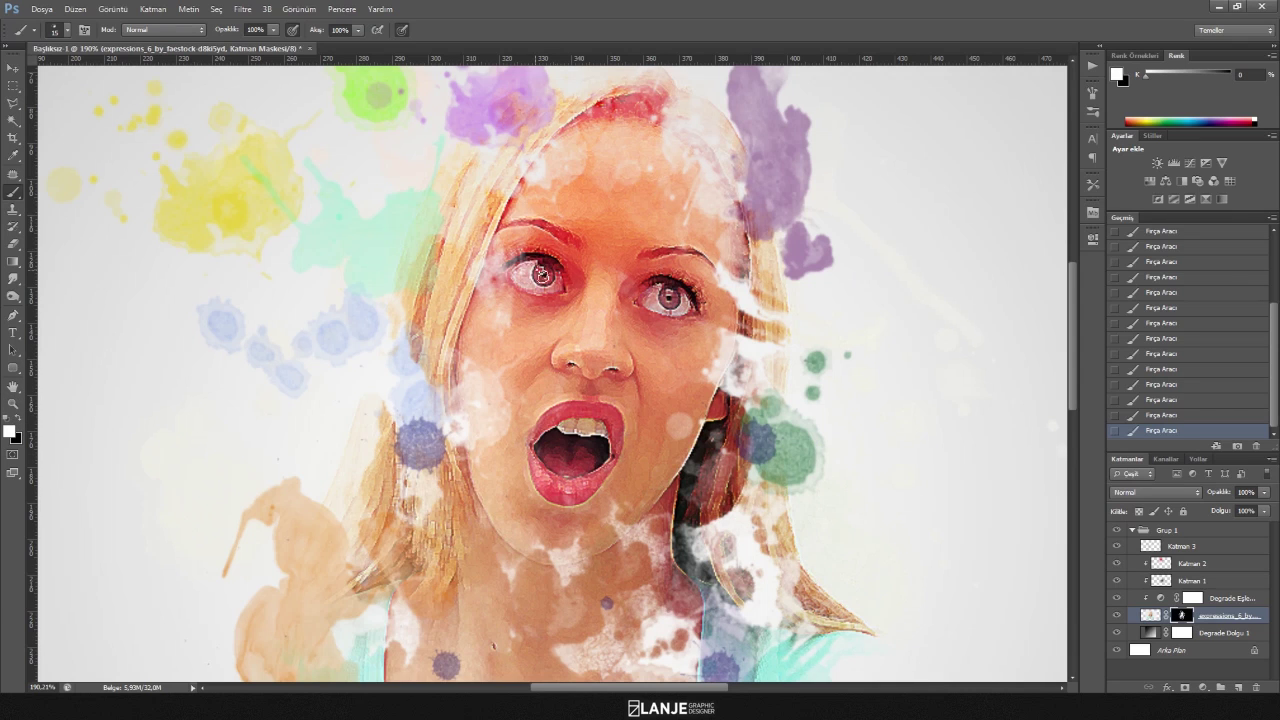
left_click_drag(540, 278, 523, 268)
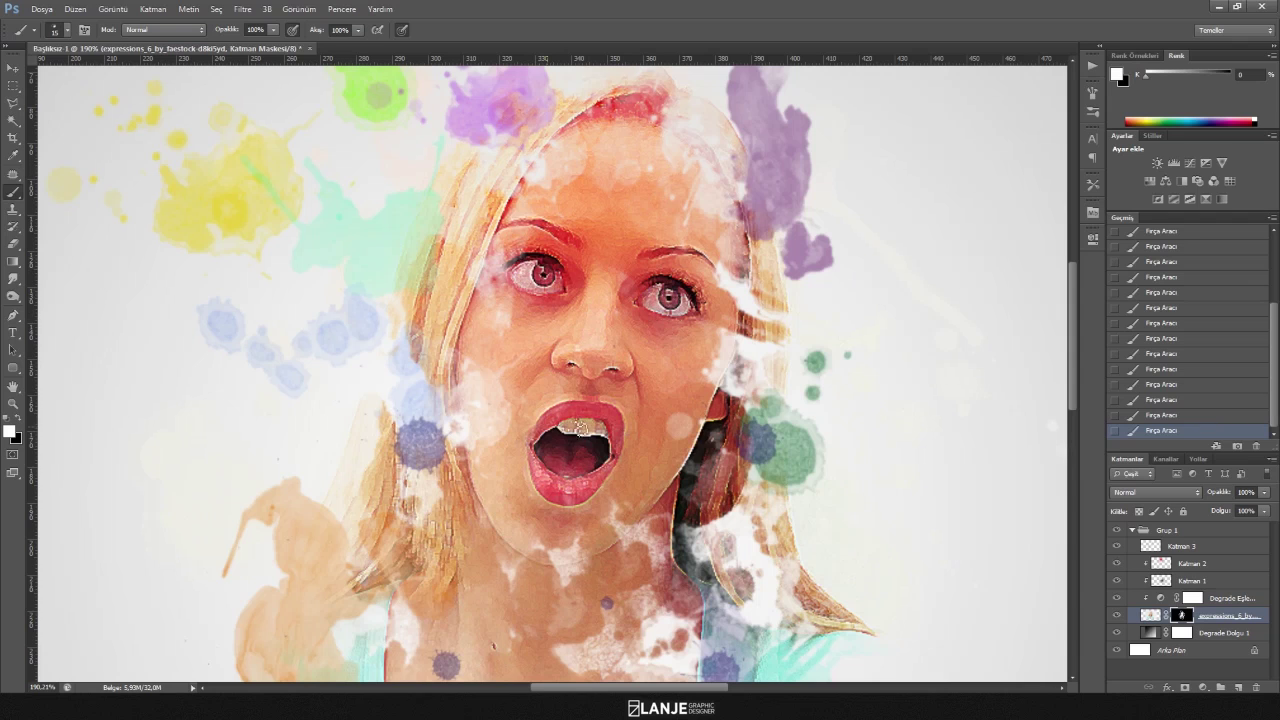
mouse_move(566, 460)
left_mouse_down()
mouse_move(613, 467)
mouse_move(588, 437)
left_mouse_up()
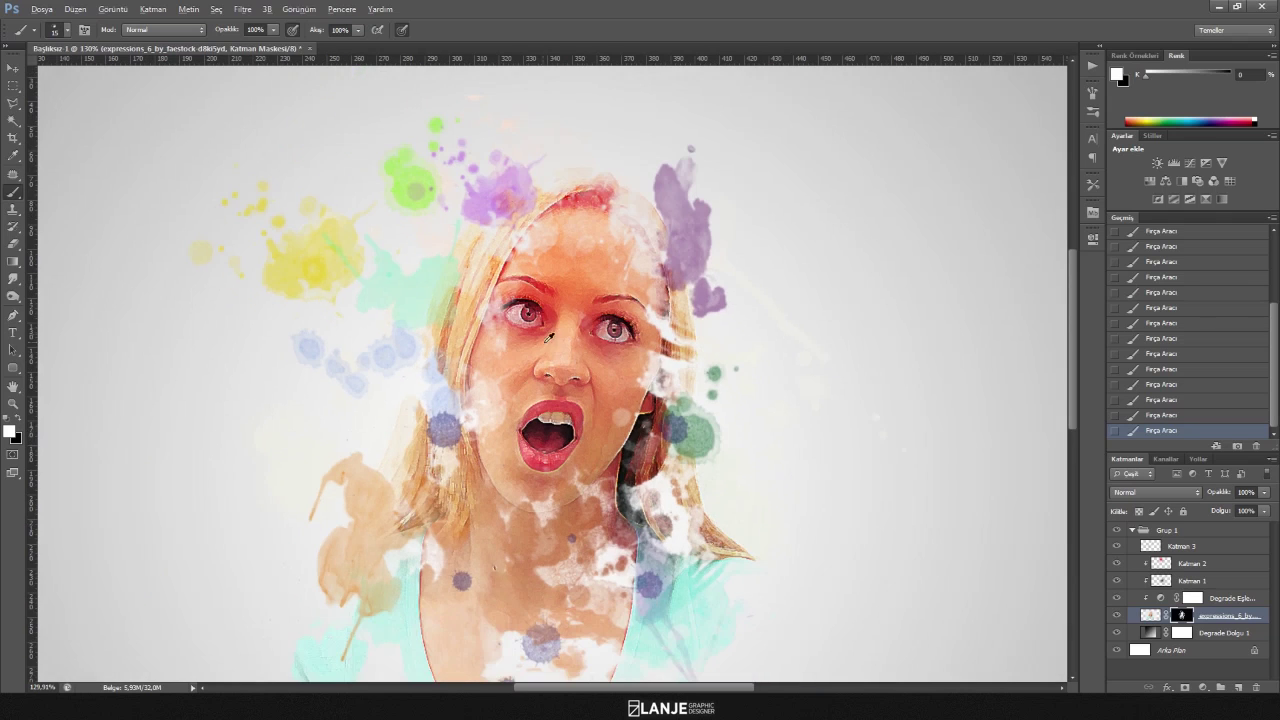
Lower Katman 2's opacity to 82%, then make Katman 3 the active layer.
left_click_drag(1211, 497, 1187, 492)
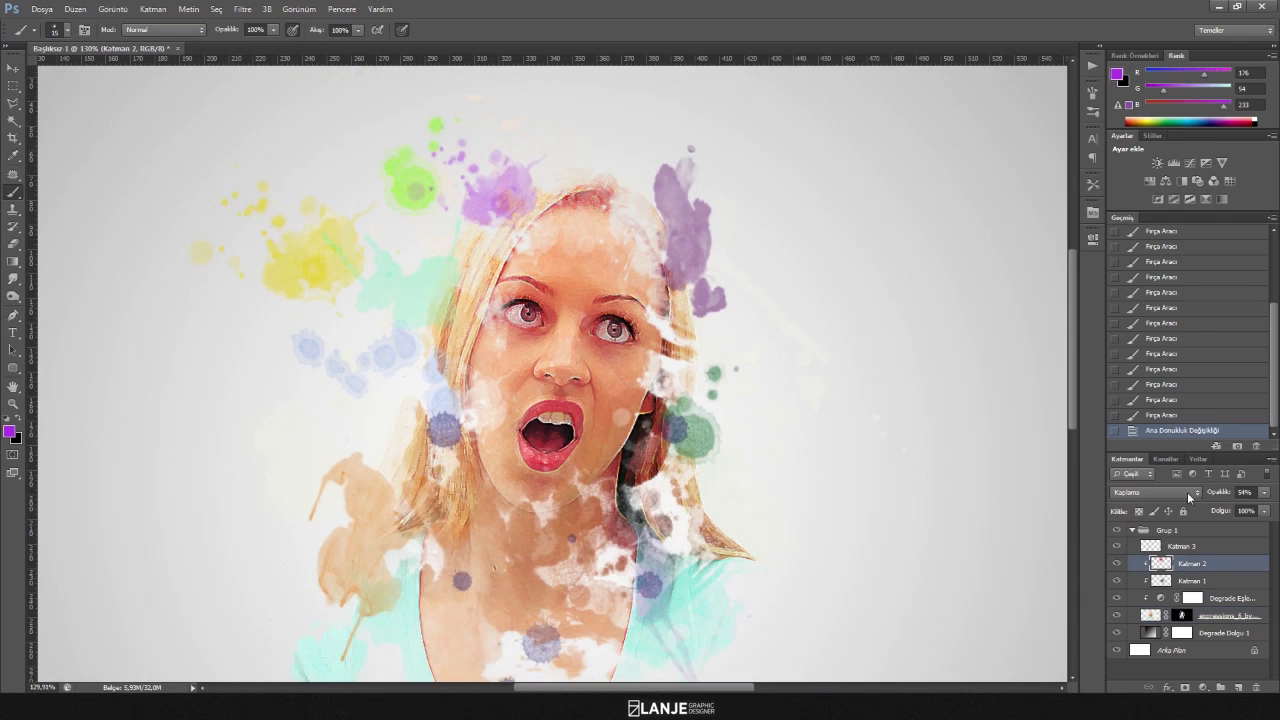
left_click_drag(1224, 497, 1234, 497)
scroll(684, 465, "down", 5)
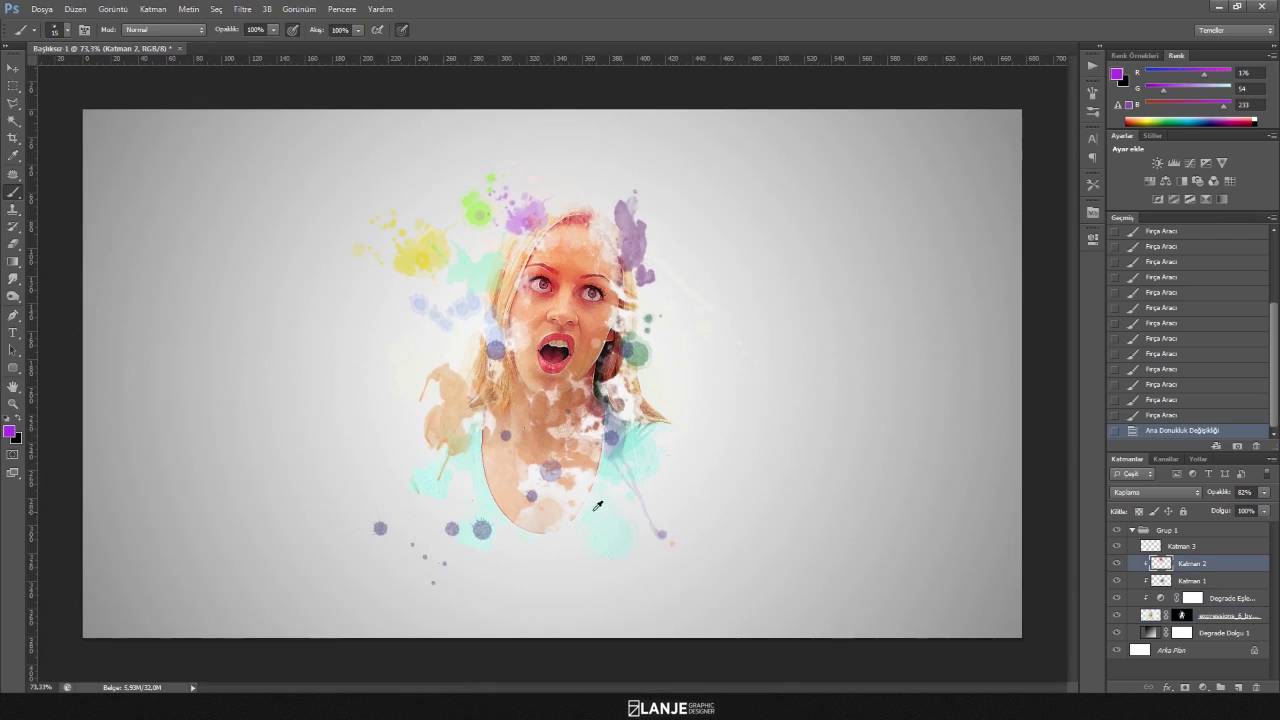
scroll(613, 501, "up", 1)
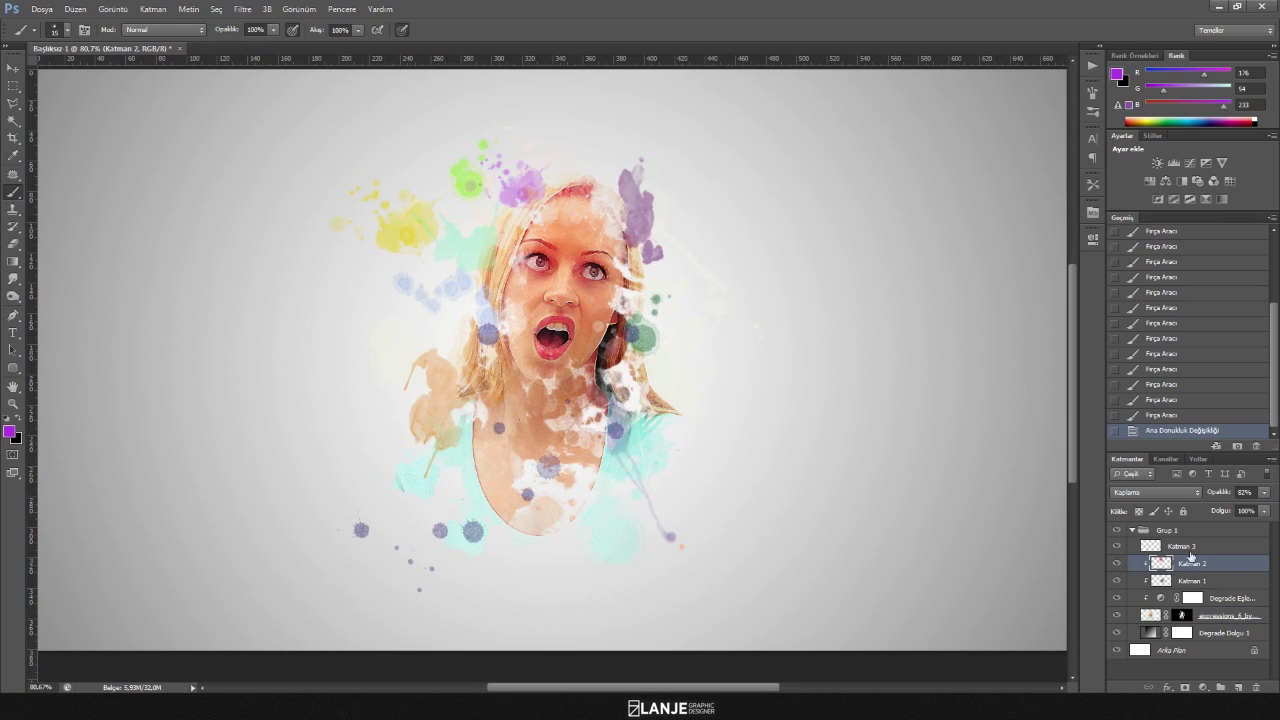
left_click(1205, 548)
left_click(11, 432)
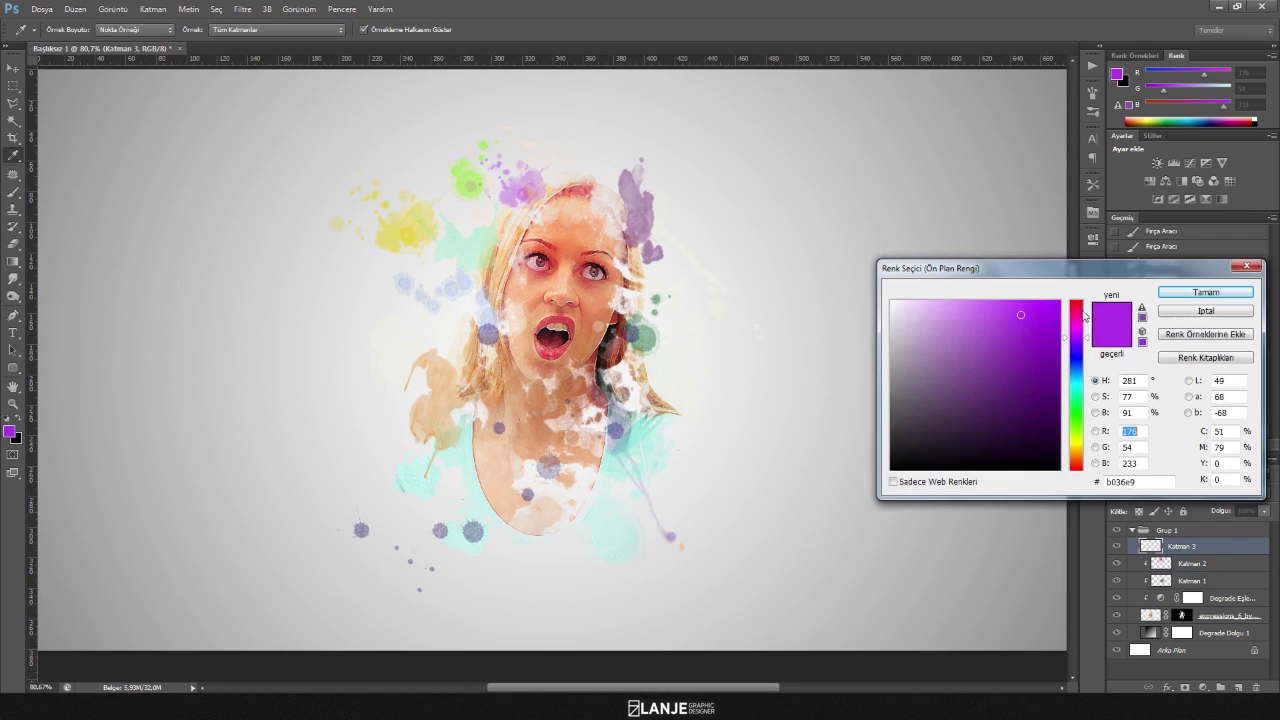
Set the paint colour to red and stamp a 457 splatter near the hair.
left_click_drag(1075, 312, 1075, 300)
left_click(1045, 308)
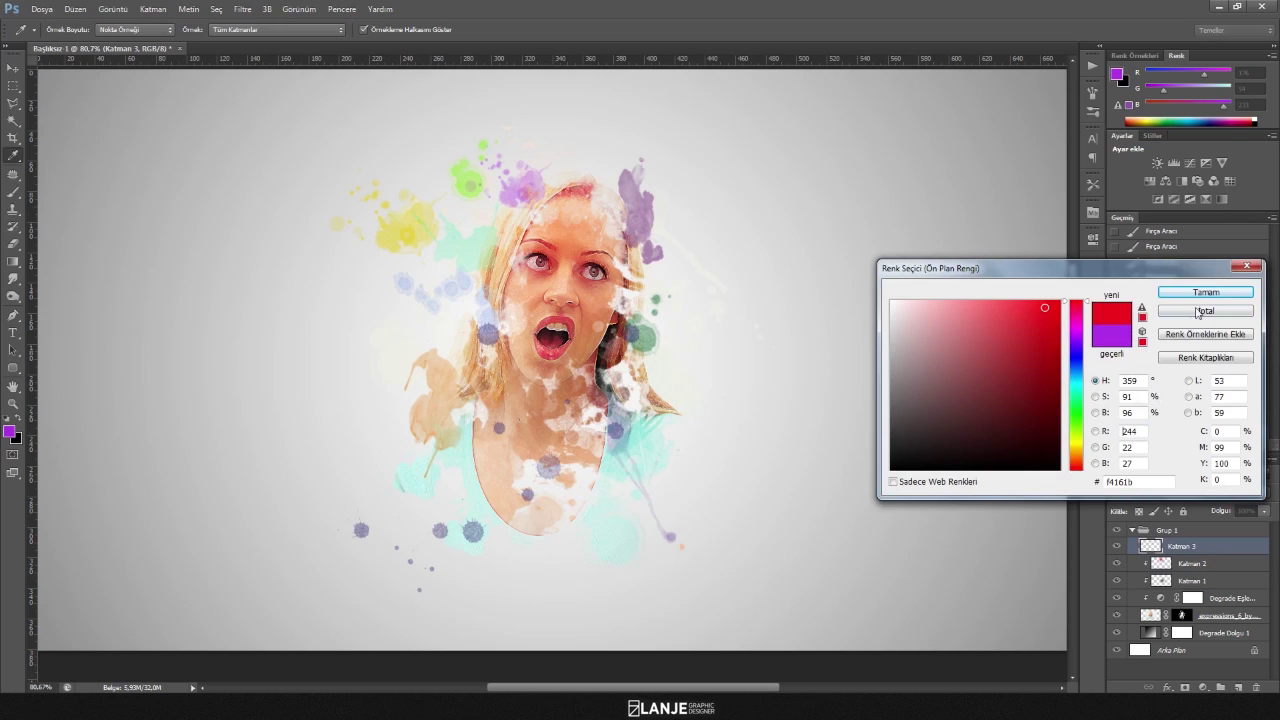
left_click(1205, 292)
right_click(760, 442)
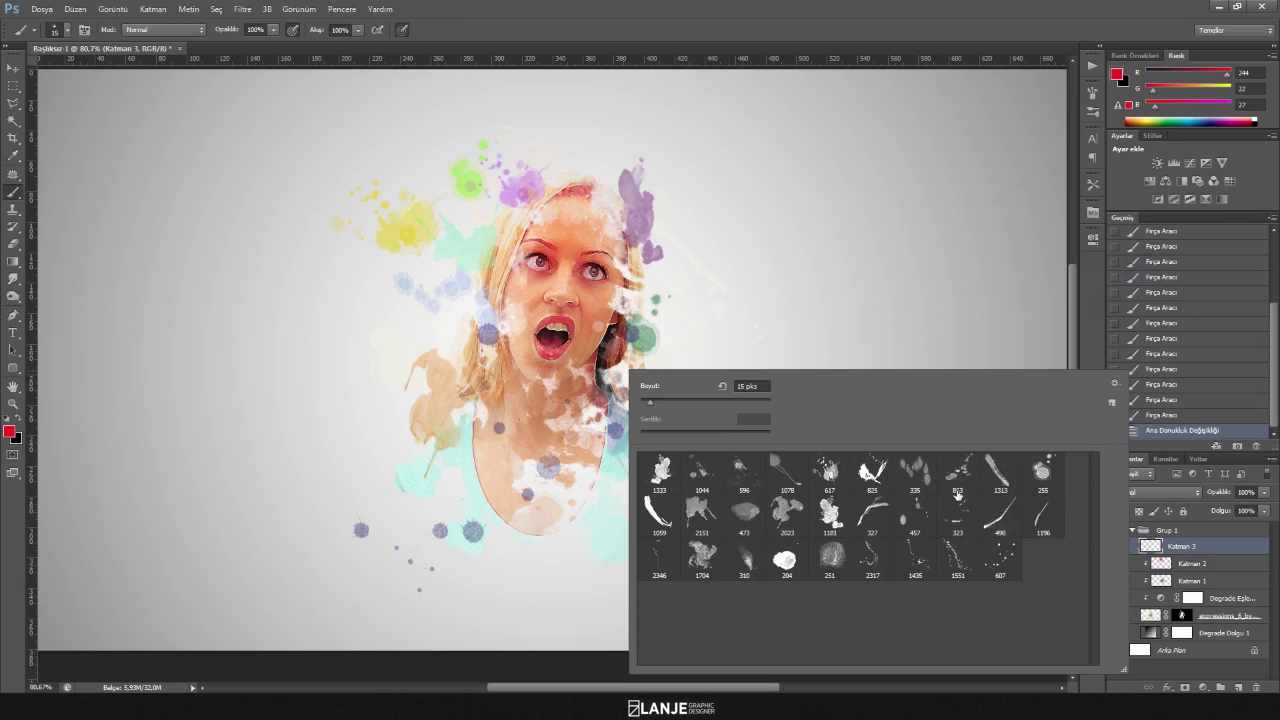
left_click(918, 522)
left_click(520, 190)
Lower brush opacity to 33% and dab soft red paint at the face's lower right.
right_click(510, 348)
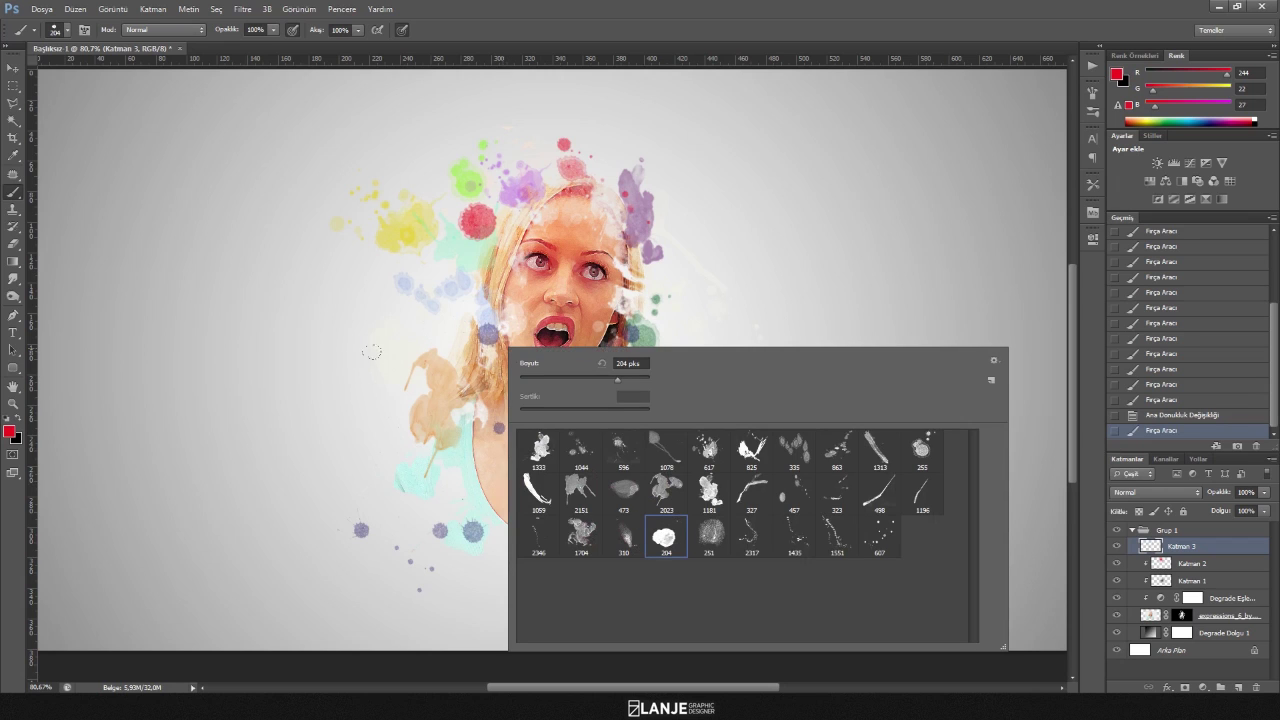
left_click(432, 350)
key("ctrl+z")
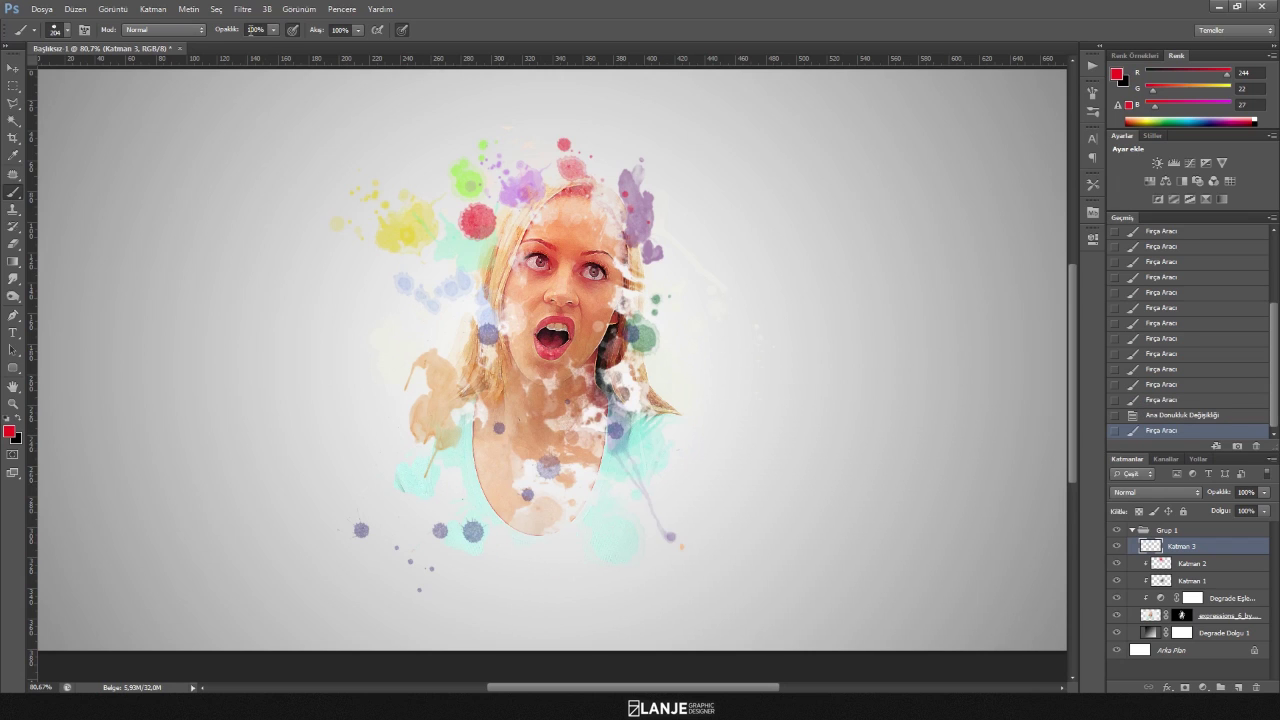
left_click(220, 30)
type("33")
key("Return")
left_click(405, 342)
key("ctrl+z")
left_click(679, 452)
Stamp a pink splash right of the face with the 1704 watercolour brush at 442 px.
right_click(652, 537)
left_click(740, 585)
left_click_drag(781, 426, 776, 426)
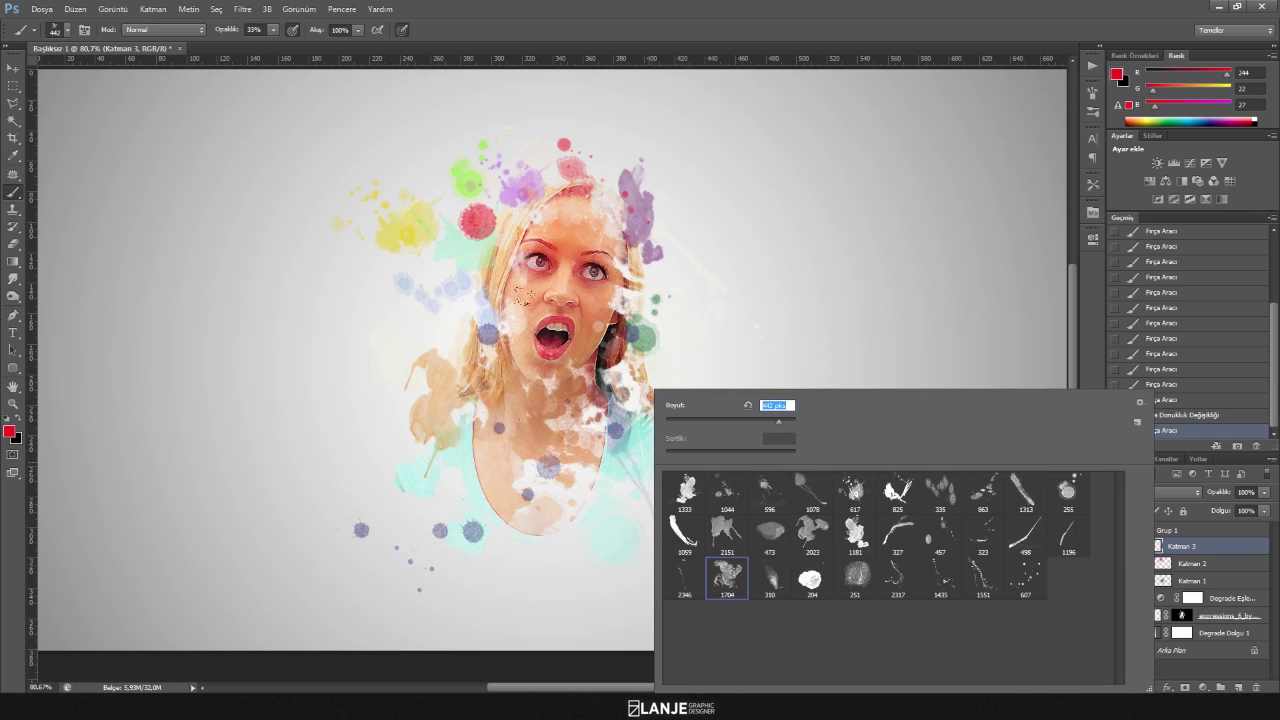
left_click(362, 260)
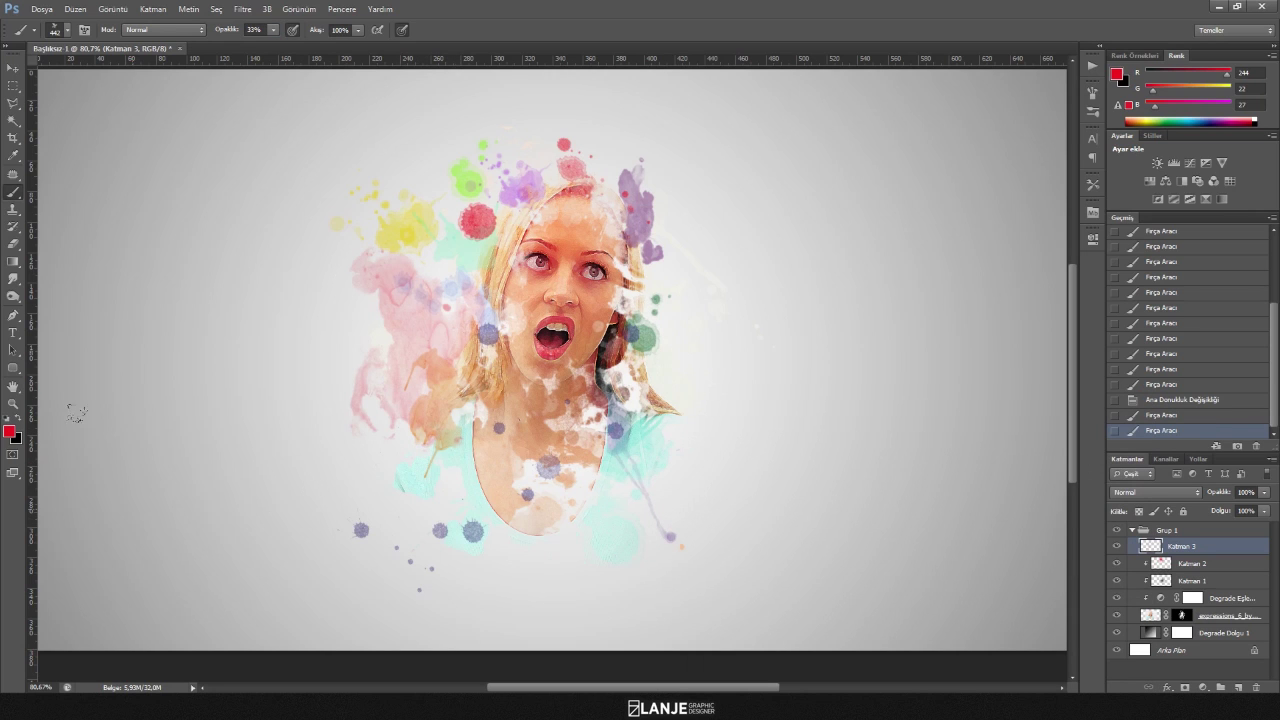
key("ctrl+z")
left_click(682, 420)
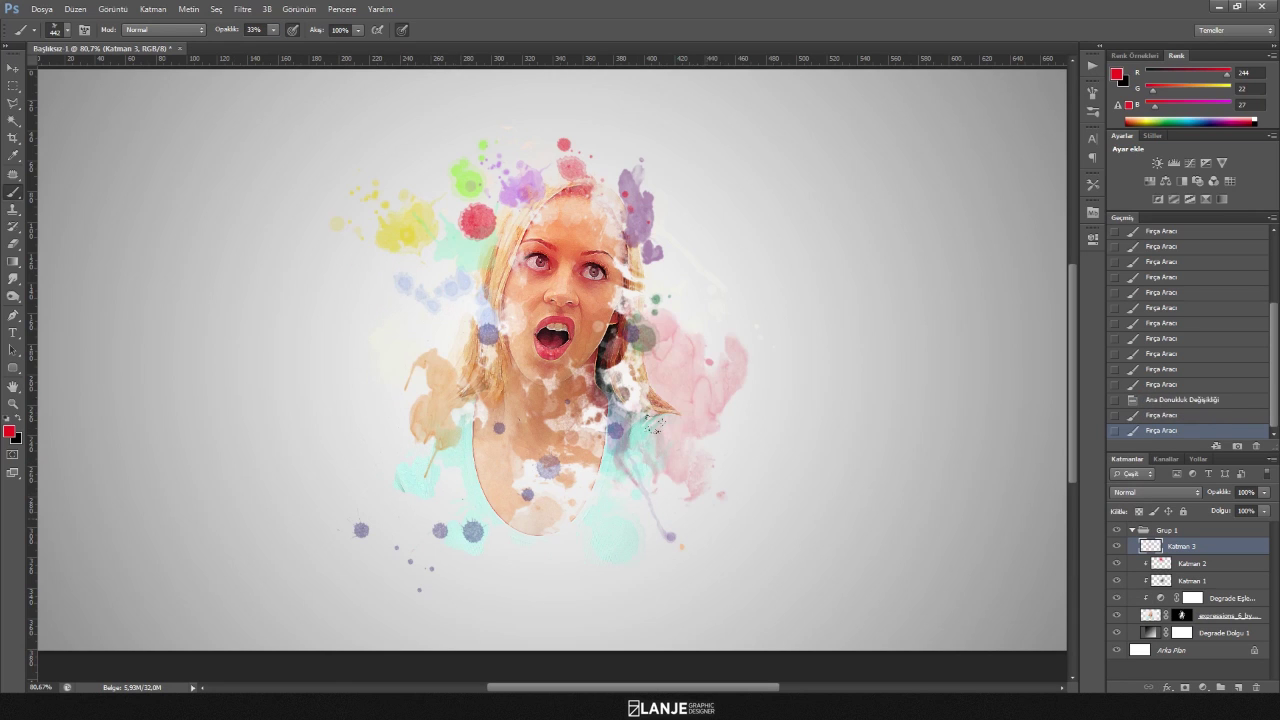
key("ctrl+z")
left_click(694, 500)
key("ctrl+z")
right_click(728, 454)
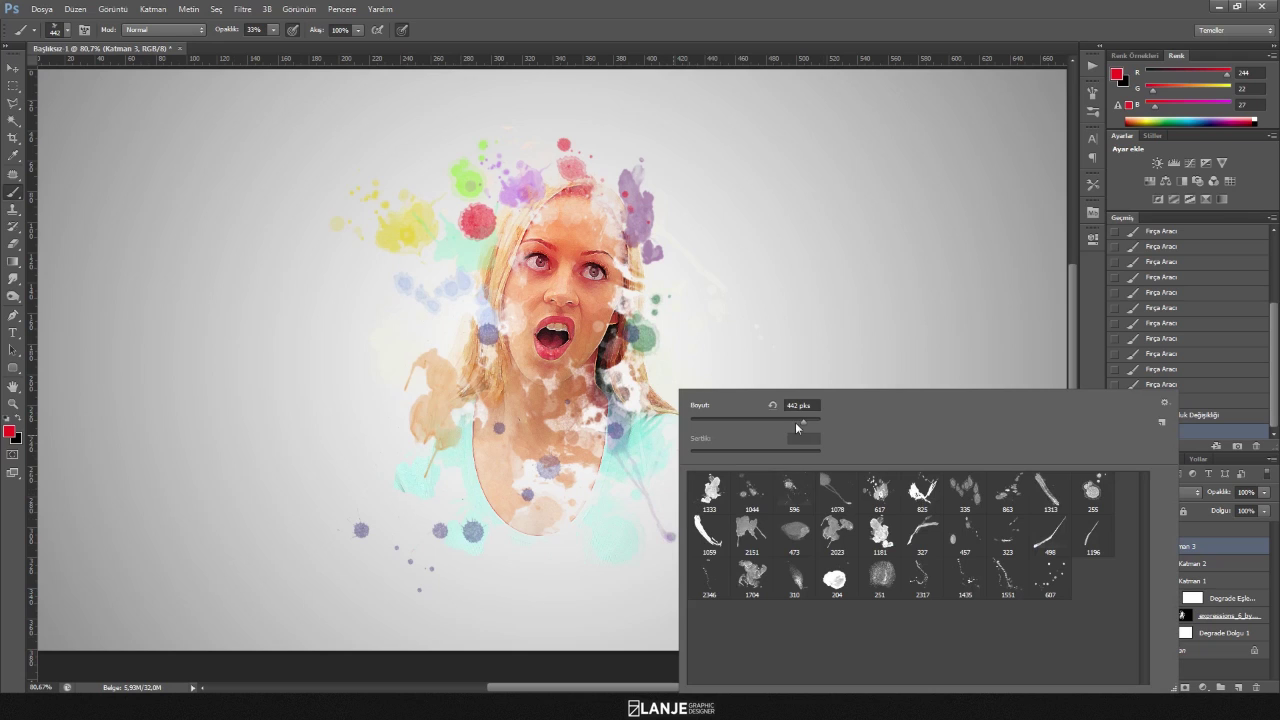
left_click(634, 306)
Paint a red streak at the face's upper left with brush 327 at 267 px, then start choosing green.
right_click(600, 460)
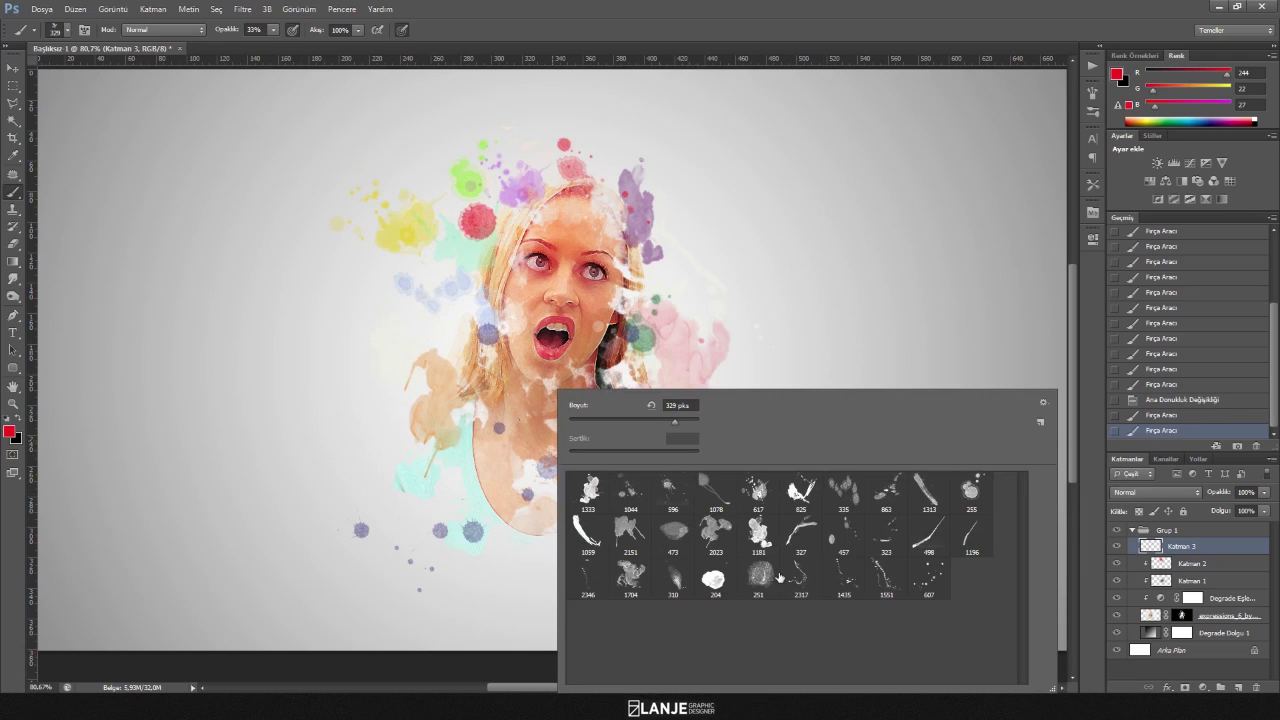
left_click(799, 535)
left_click_drag(675, 425, 670, 425)
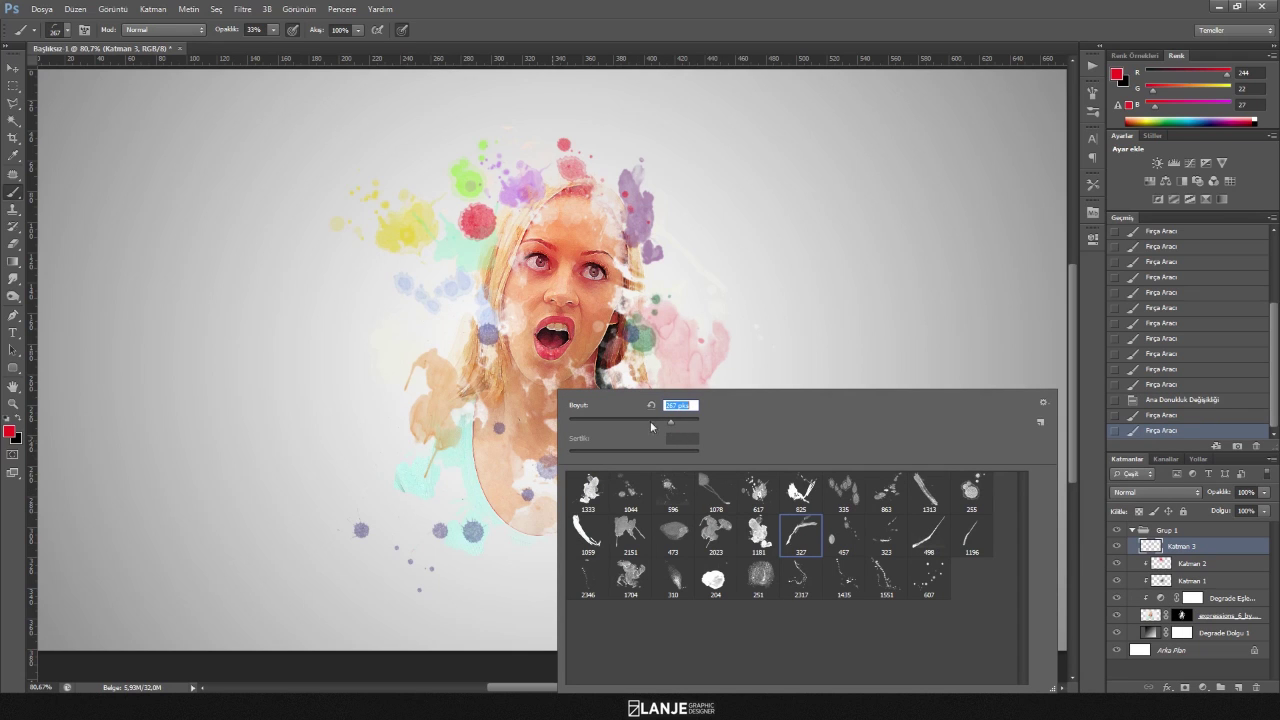
key("Return")
left_click_drag(360, 320, 485, 236)
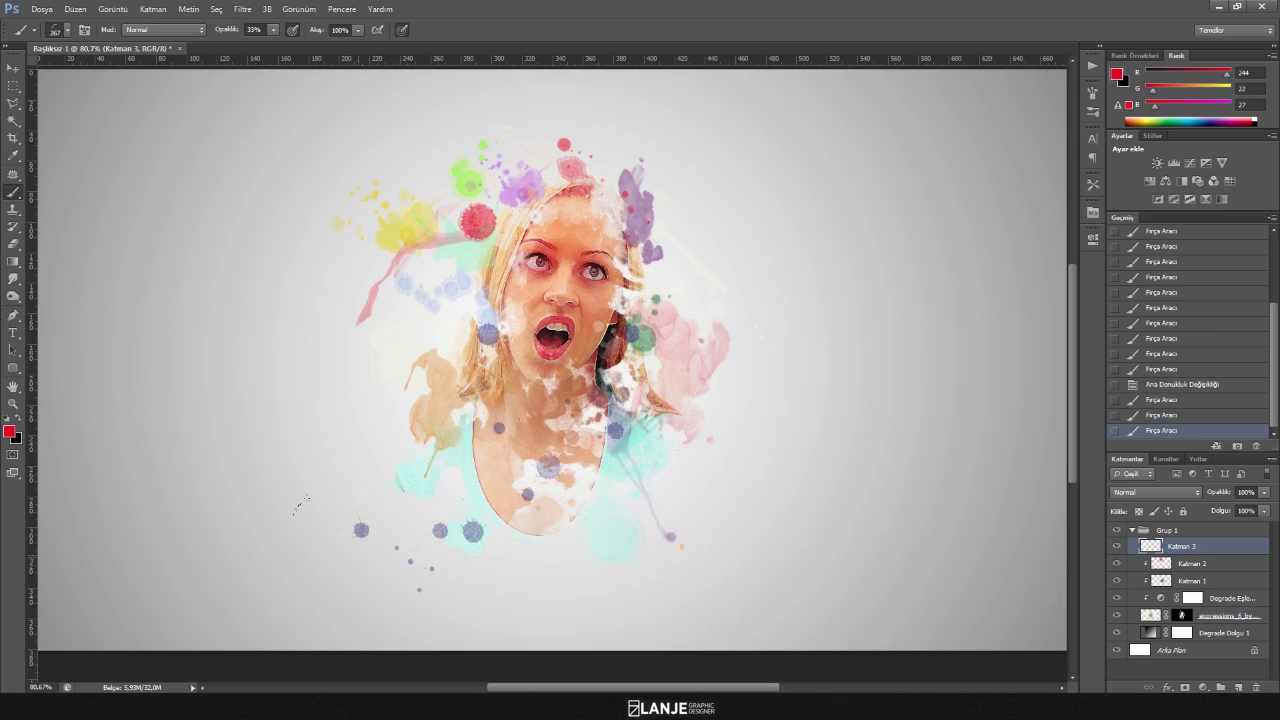
left_click(9, 431)
left_click_drag(1076, 314, 1085, 430)
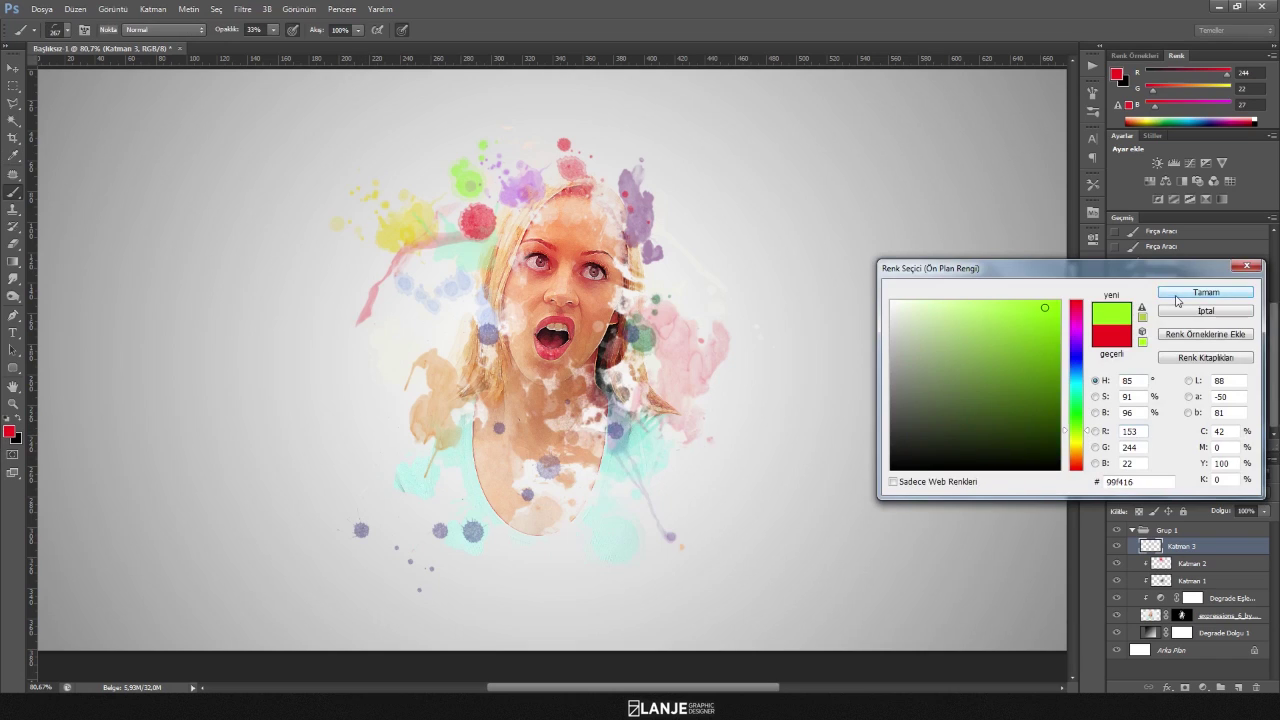
Stamp a faint green splash below the face with brush 310 at 463 px.
left_click(1205, 292)
right_click(535, 393)
left_click(647, 578)
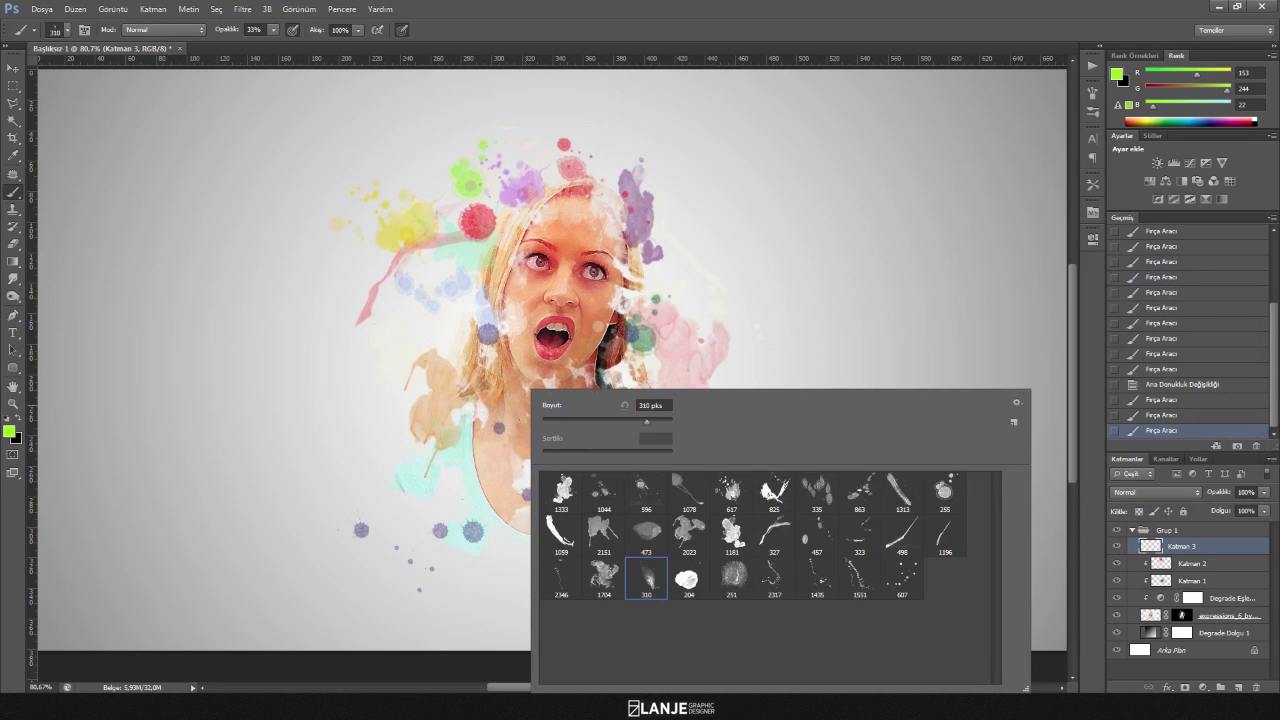
left_click_drag(645, 421, 656, 422)
key("Return")
left_click(620, 495)
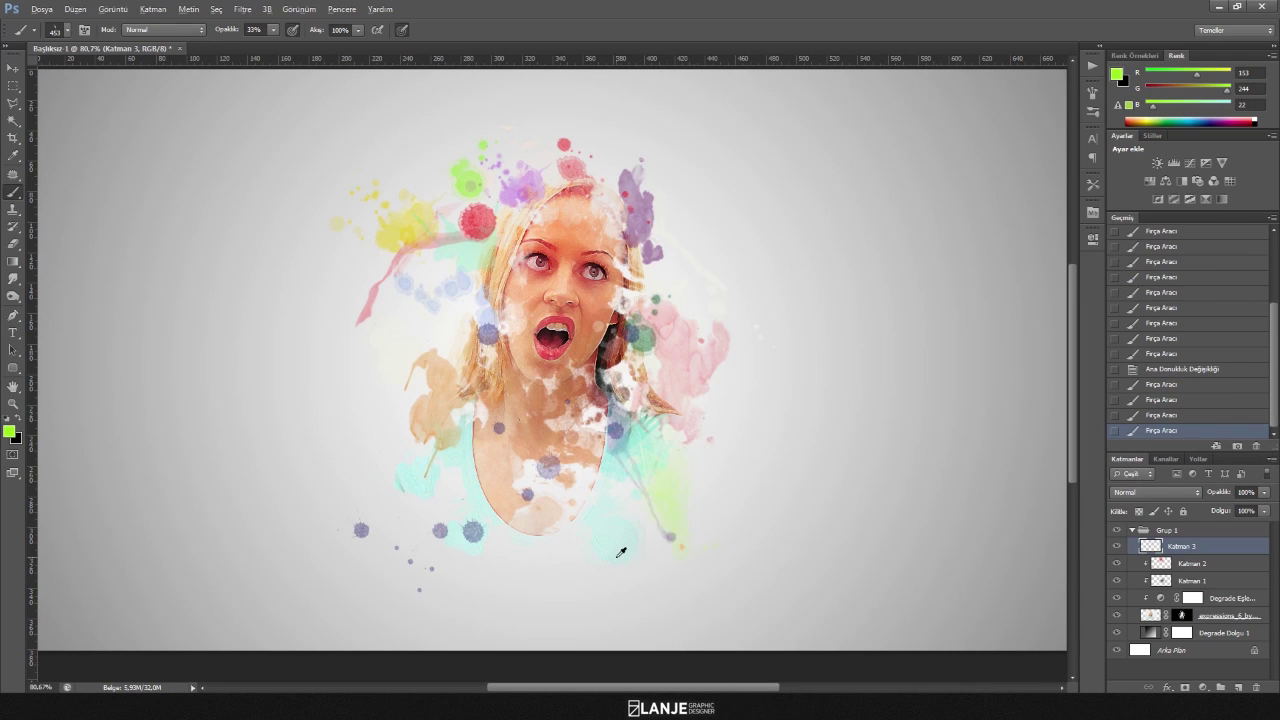
Switch to yellow-orange and stamp a soft yellow splash below the face with brush 255.
key("ctrl+minus")
left_click(9, 431)
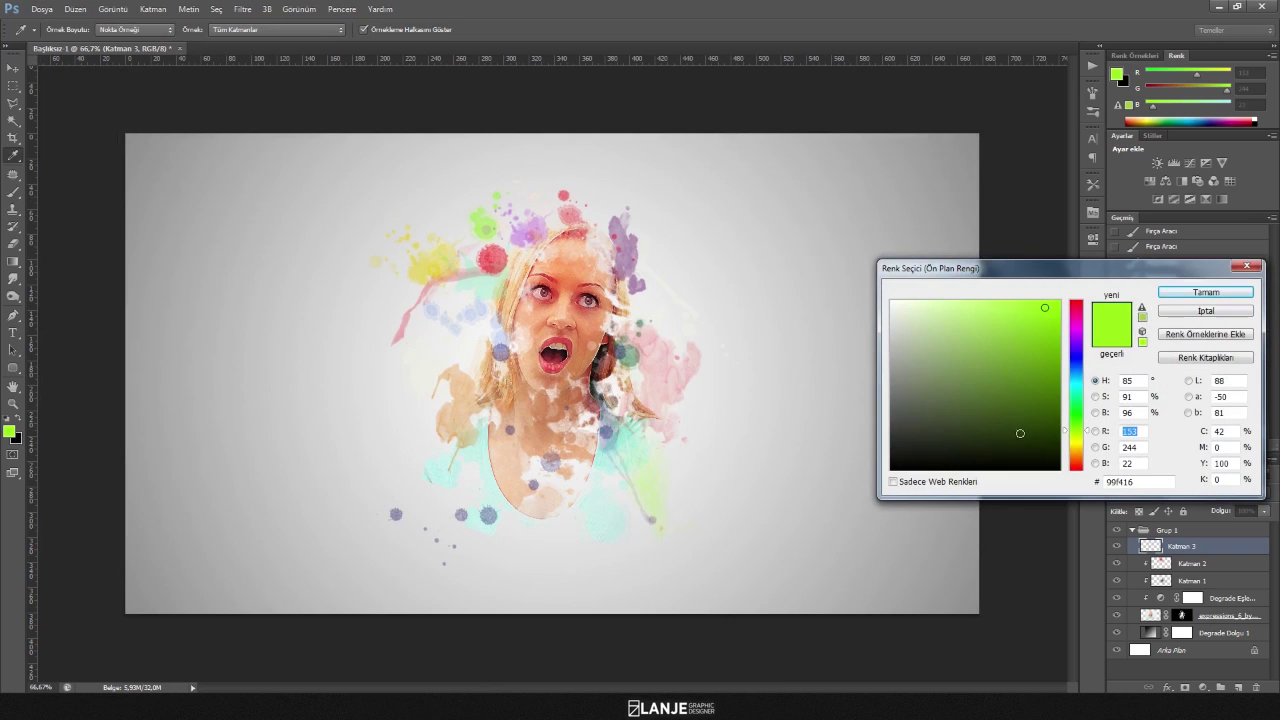
left_click_drag(1076, 430, 1077, 465)
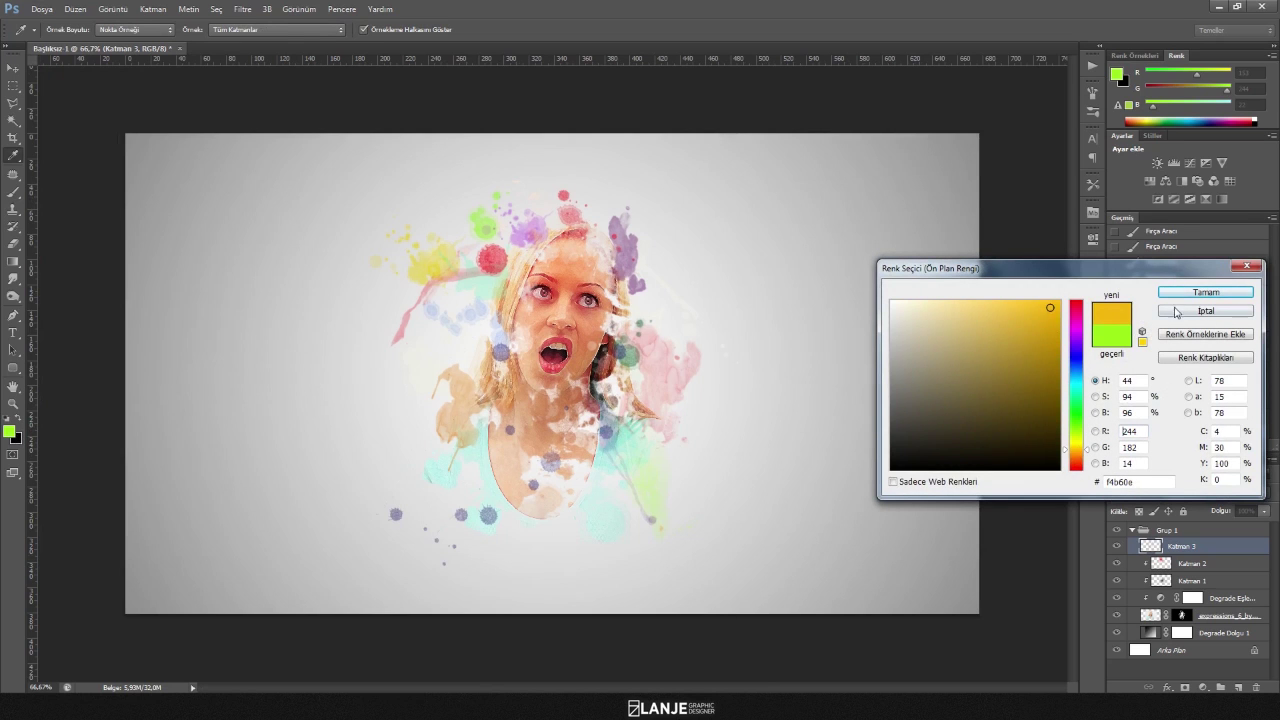
left_click(1205, 292)
right_click(691, 401)
left_click(820, 465)
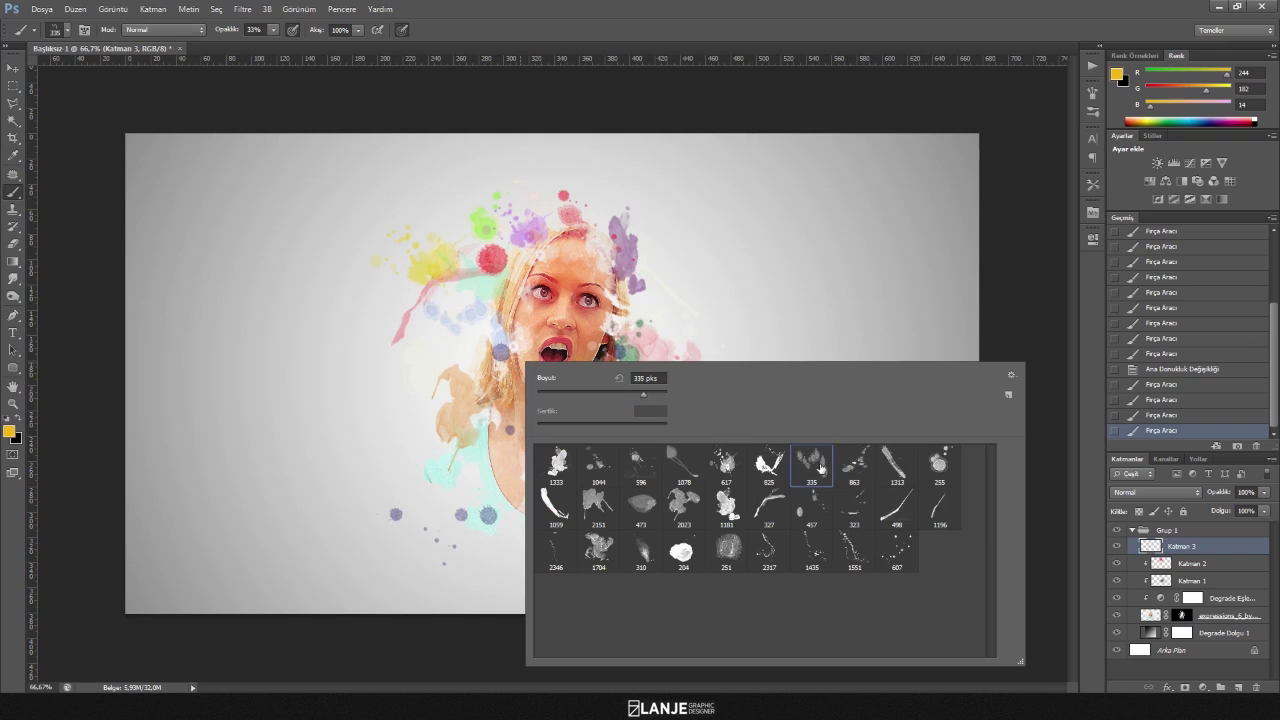
left_click(938, 462)
key("Return")
left_click(547, 538)
Stamp bolder yellow splatter at 80% opacity lower right of the face.
key("8")
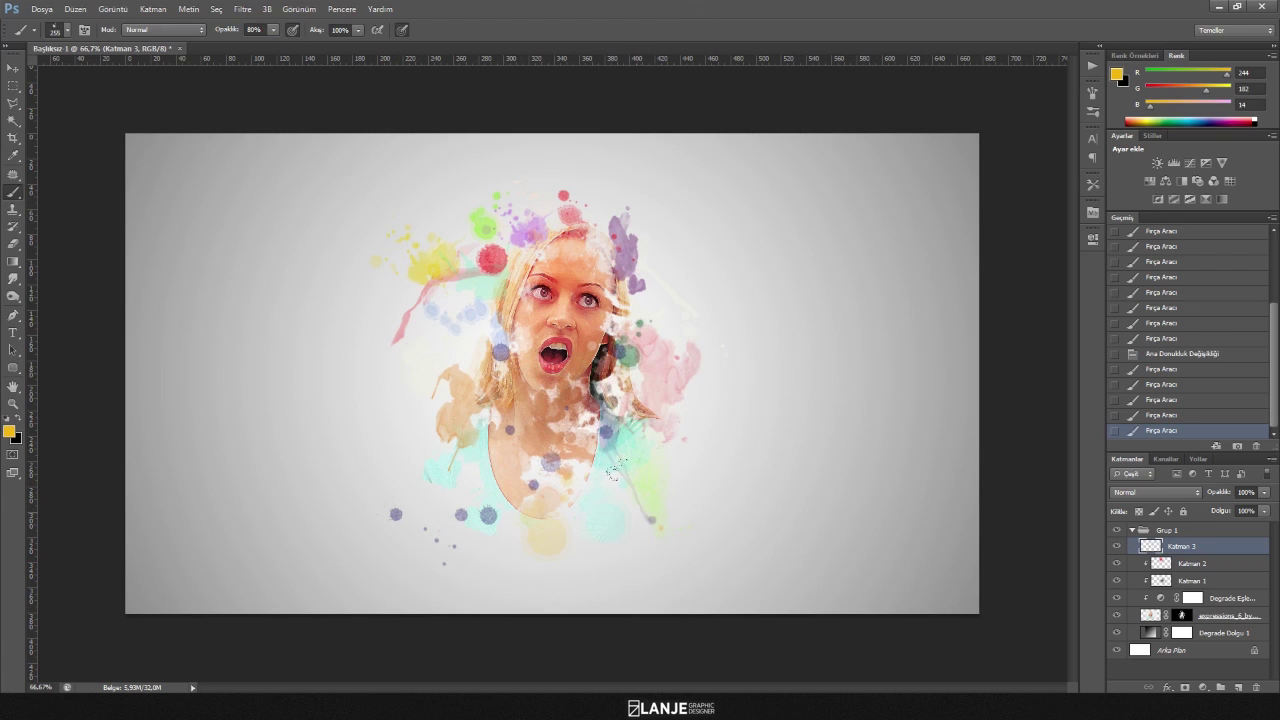
left_click(630, 508)
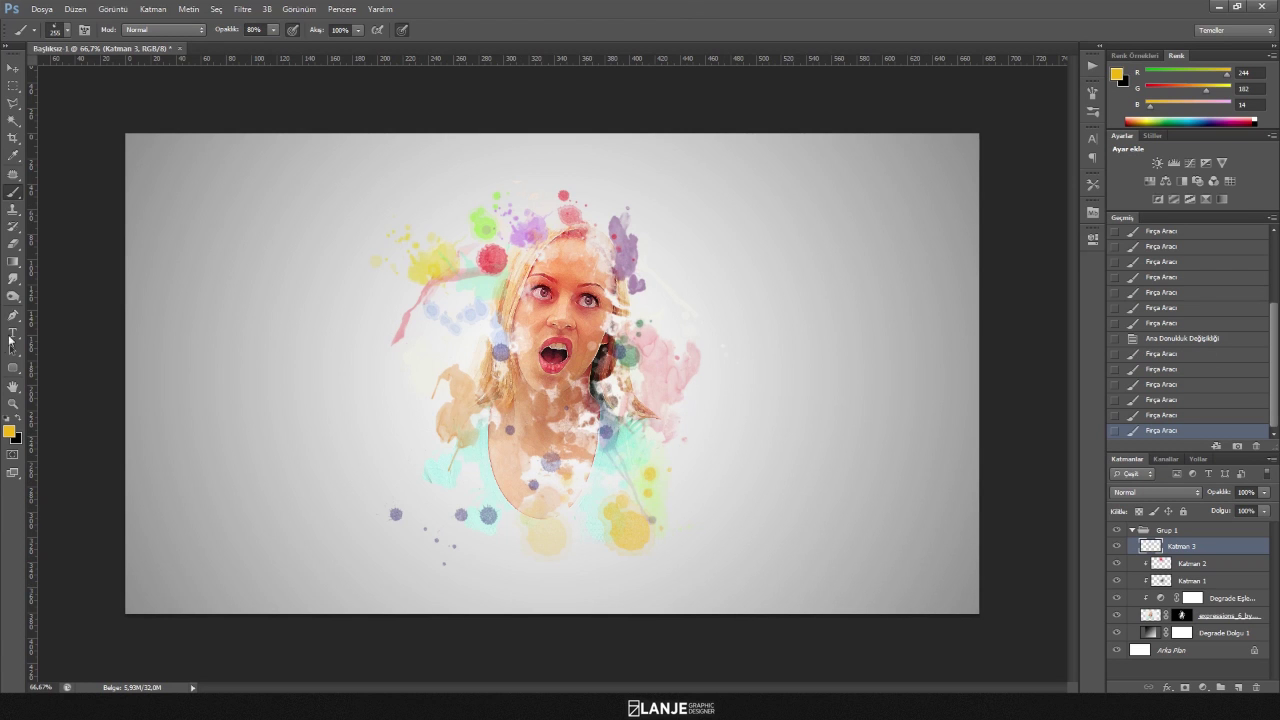
left_click(13, 70)
left_click(266, 110)
scroll(666, 364, "up", 3)
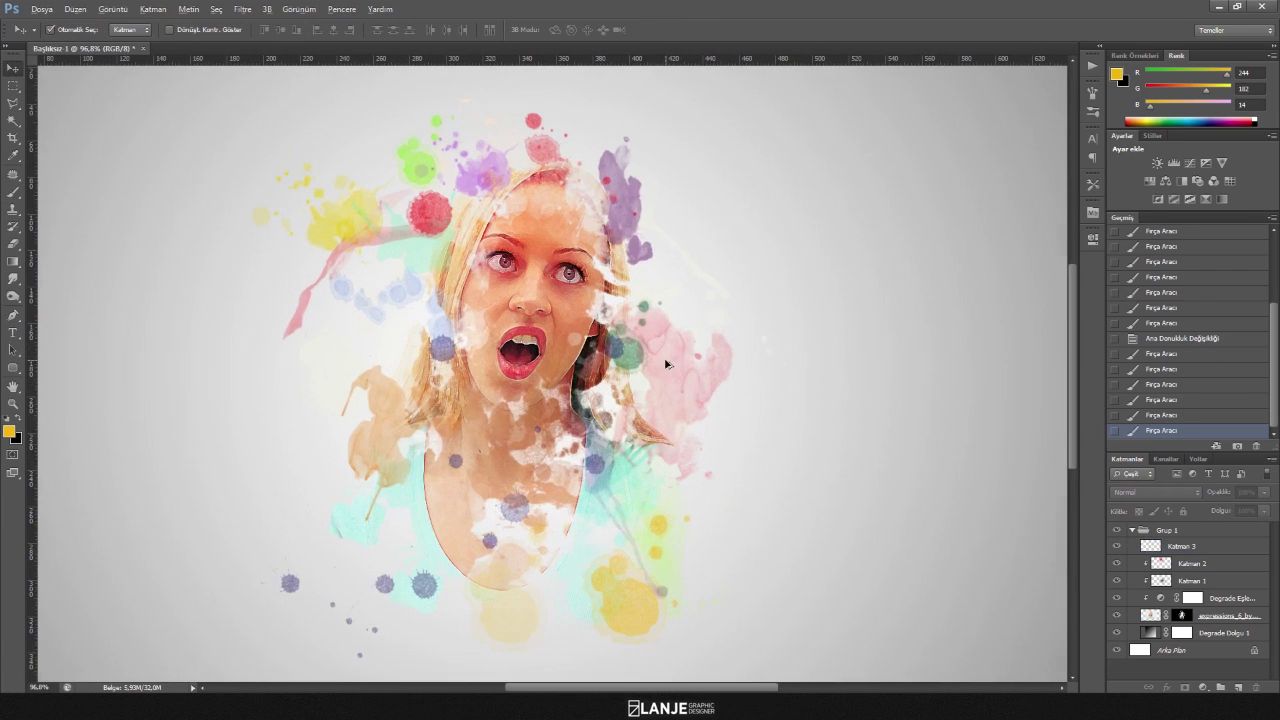
scroll(582, 386, "down", 1)
scroll(600, 380, "down", 1)
scroll(625, 372, "down", 1)
scroll(625, 372, "down", 1)
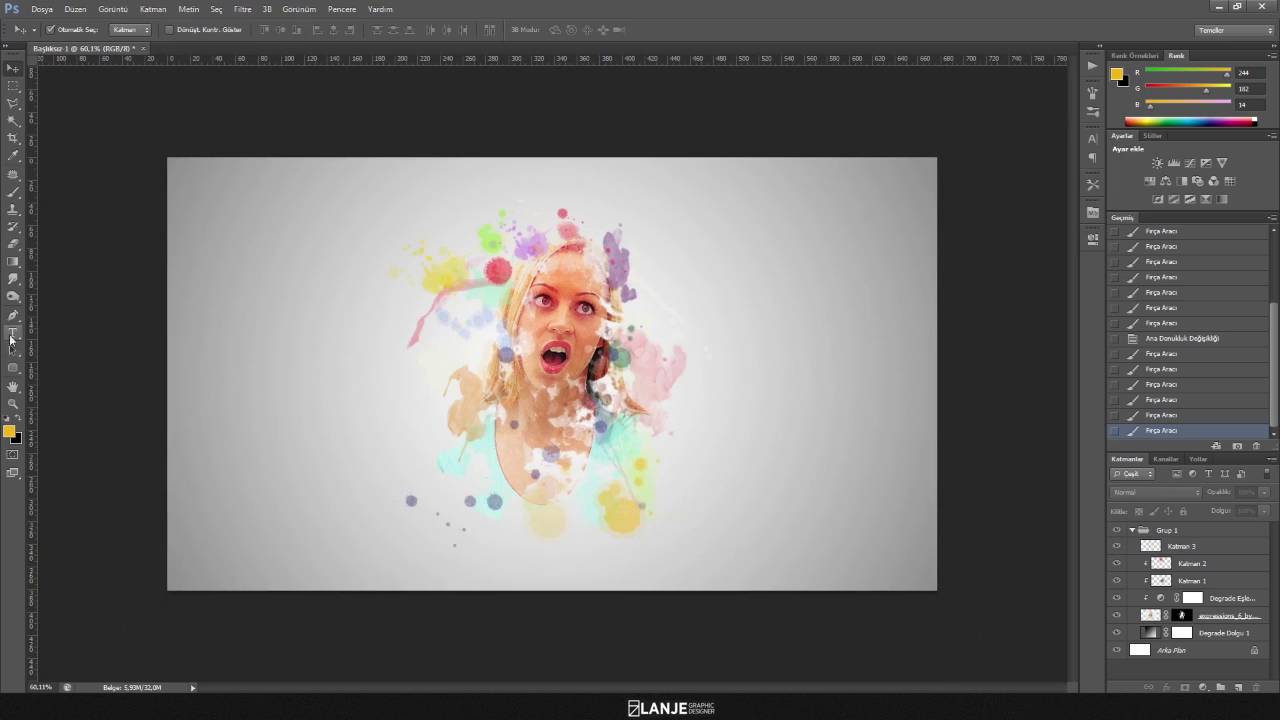
left_click(9, 432)
Set the foreground colour to cyan and choose the 498 streak brush.
left_click(1078, 386)
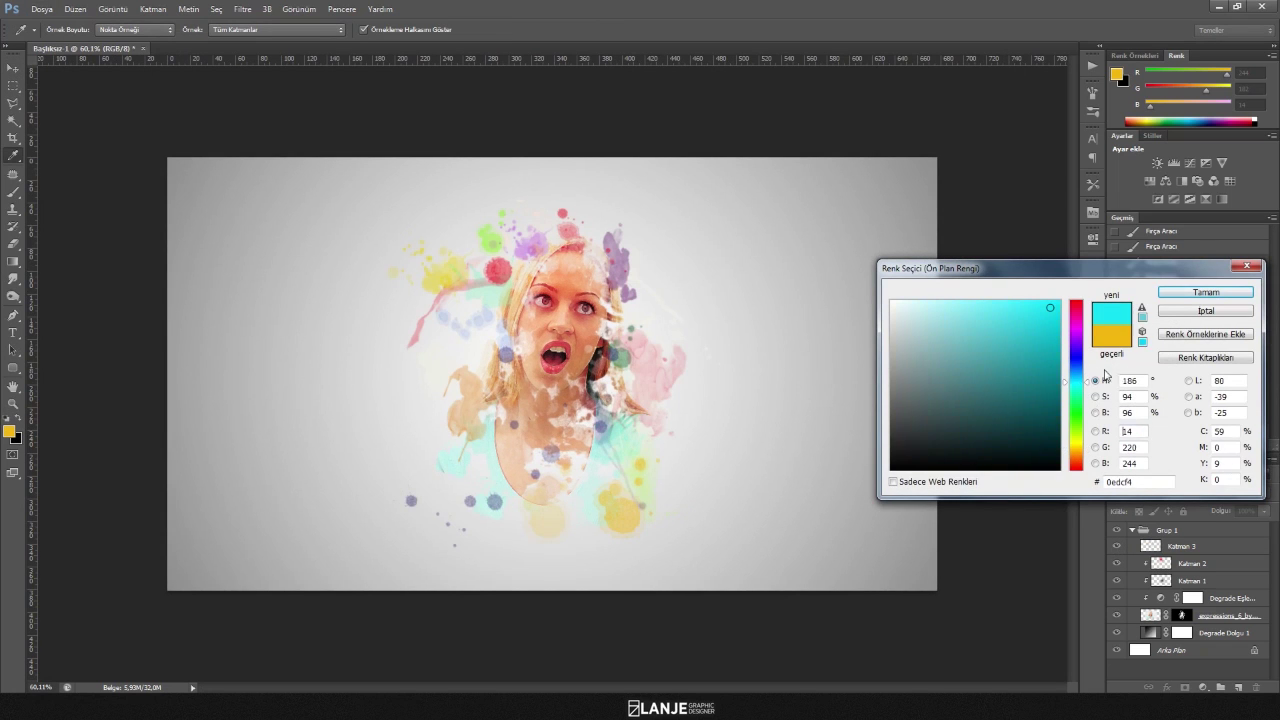
left_click(1172, 292)
key("v")
right_click(625, 372)
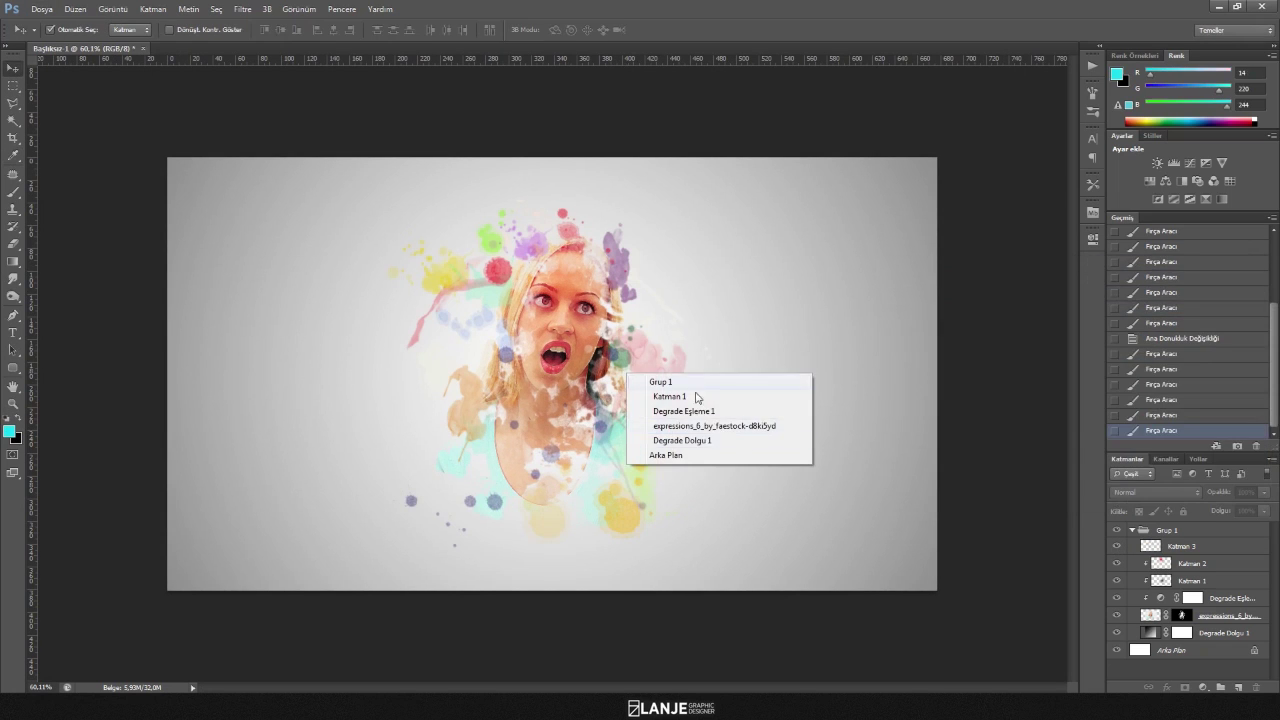
left_click(685, 18)
left_click(13, 192)
right_click(500, 308)
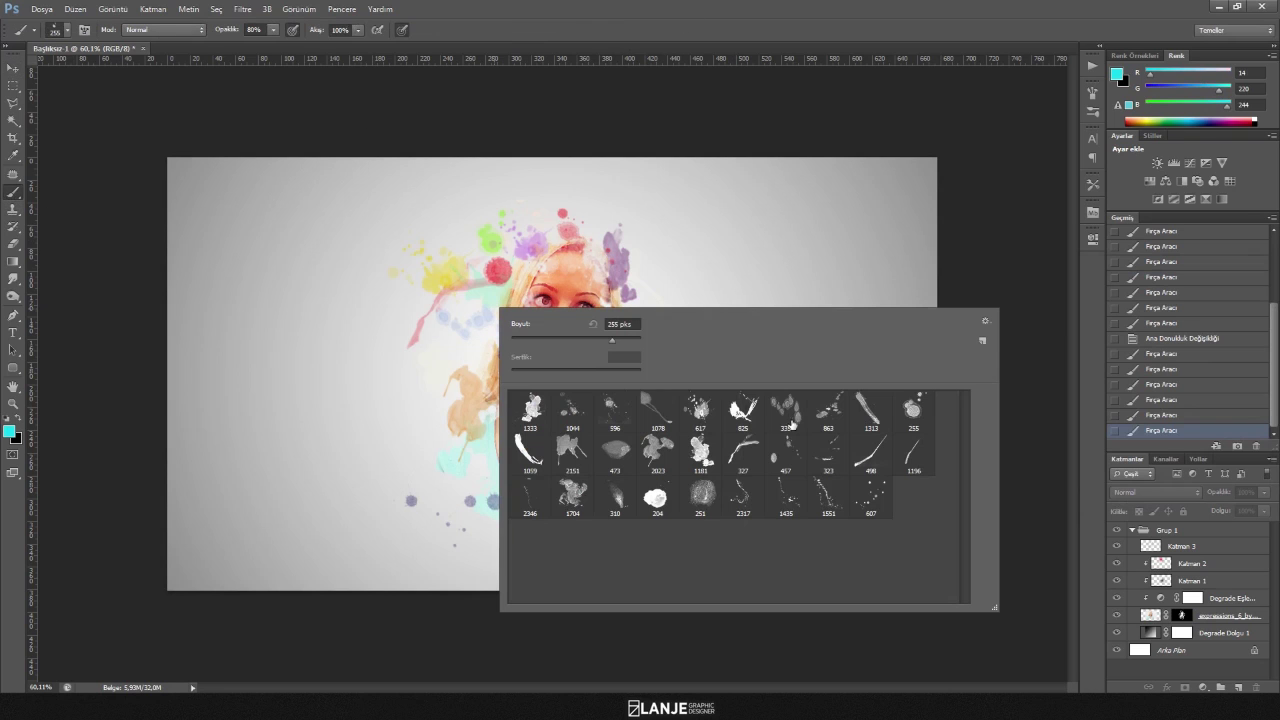
left_click(873, 460)
On Katman 3, paint a faint cyan streak toward the upper right at 19% opacity.
left_click(1205, 547)
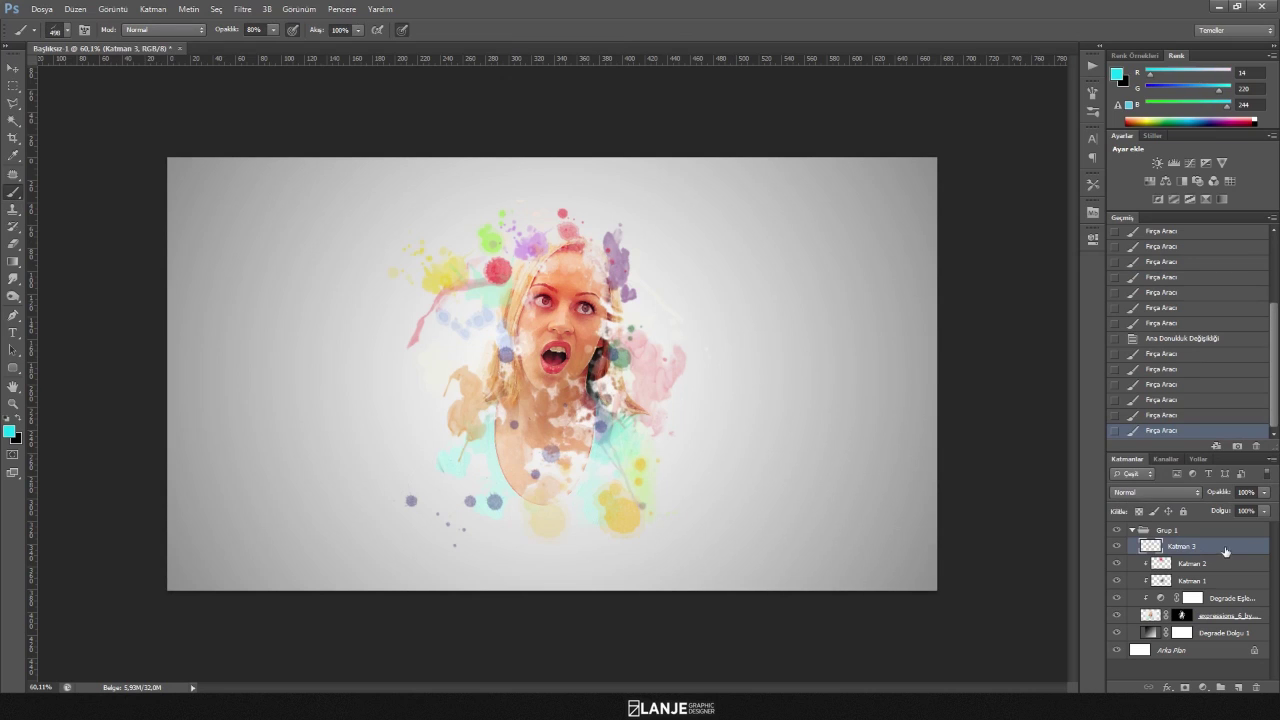
left_click_drag(426, 352, 502, 326)
key("ctrl+z")
left_click_drag(220, 35, 184, 38)
left_click_drag(612, 328, 718, 258)
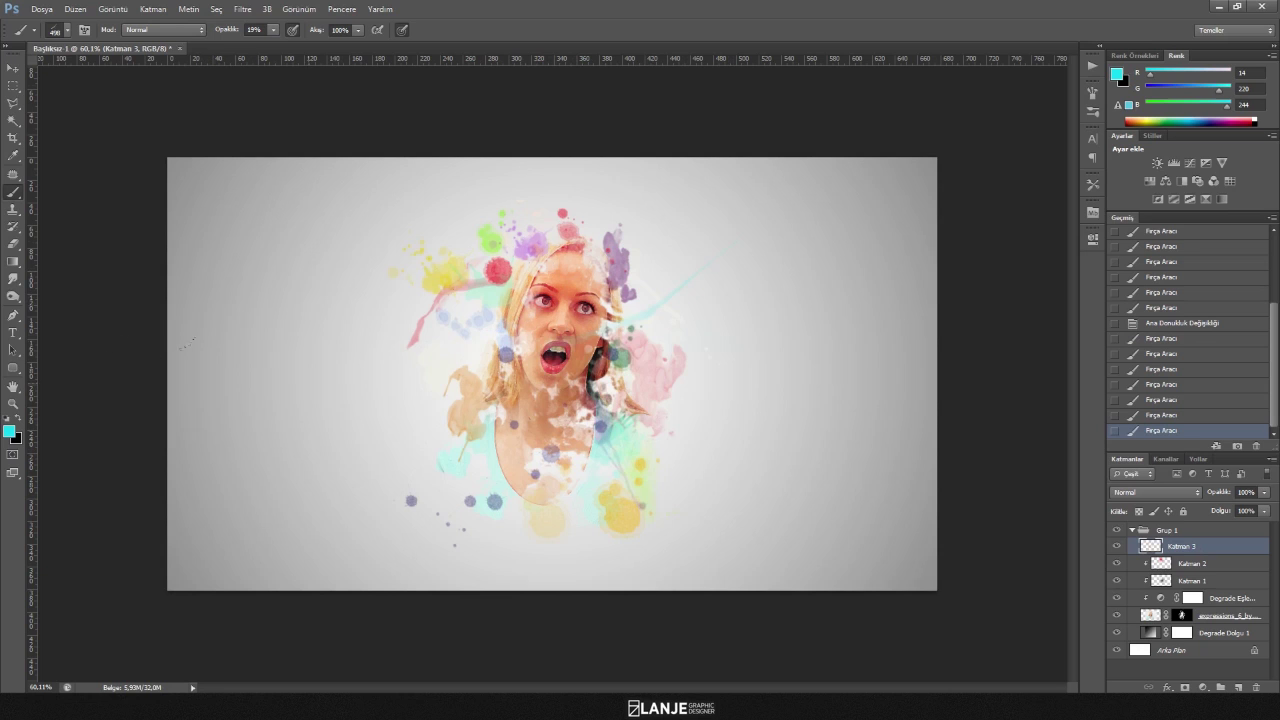
Stamp a faint cyan dab left of the face with the 2023 brush.
right_click(552, 345)
left_click(696, 475)
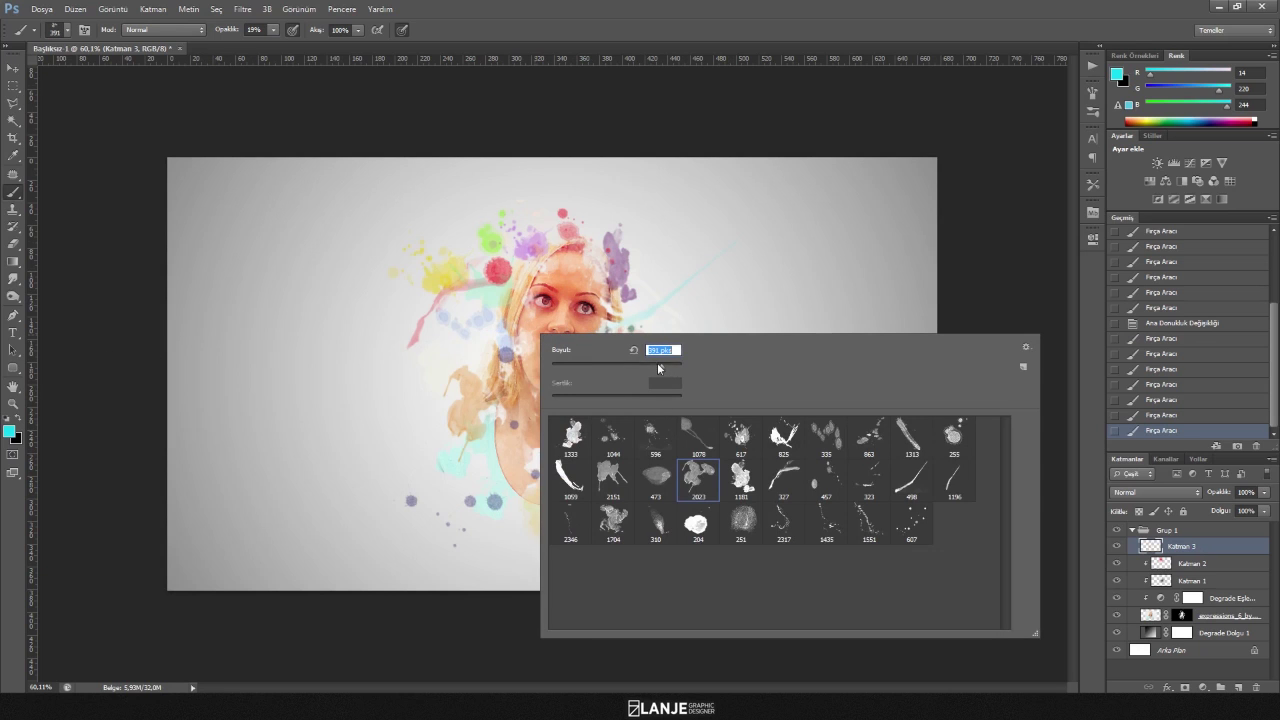
left_click(340, 437)
scroll(414, 449, "down", 1)
key("v")
left_click(210, 132)
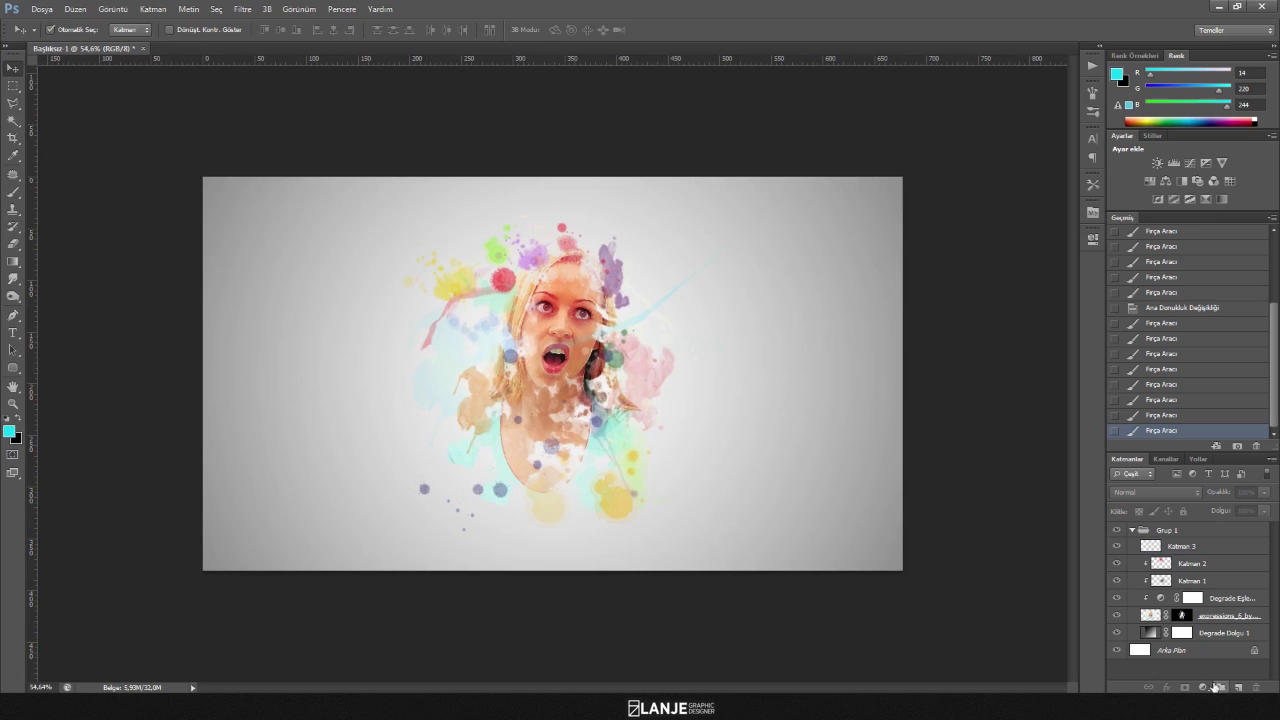
Add and delete a temporary layer above Katman 3, then collapse Grup 1 and deselect.
left_click(1197, 545)
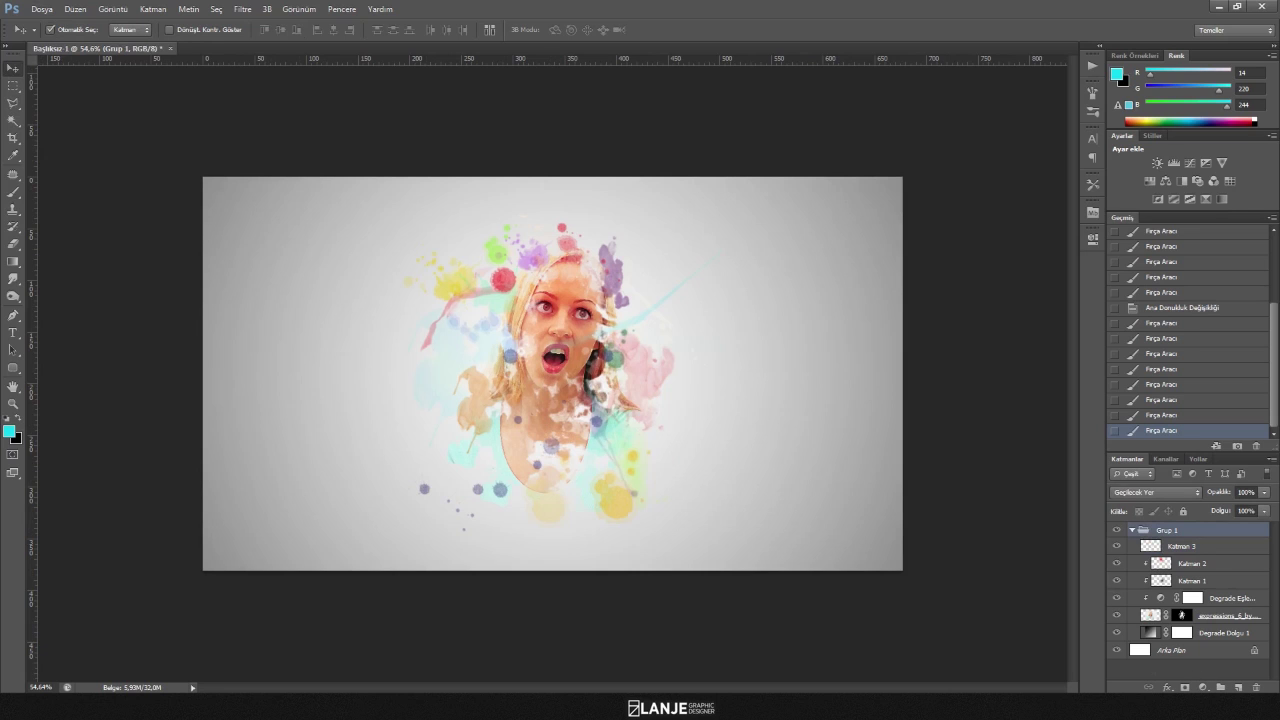
left_click(1238, 687)
left_click_drag(1195, 546, 1208, 530)
key("Delete")
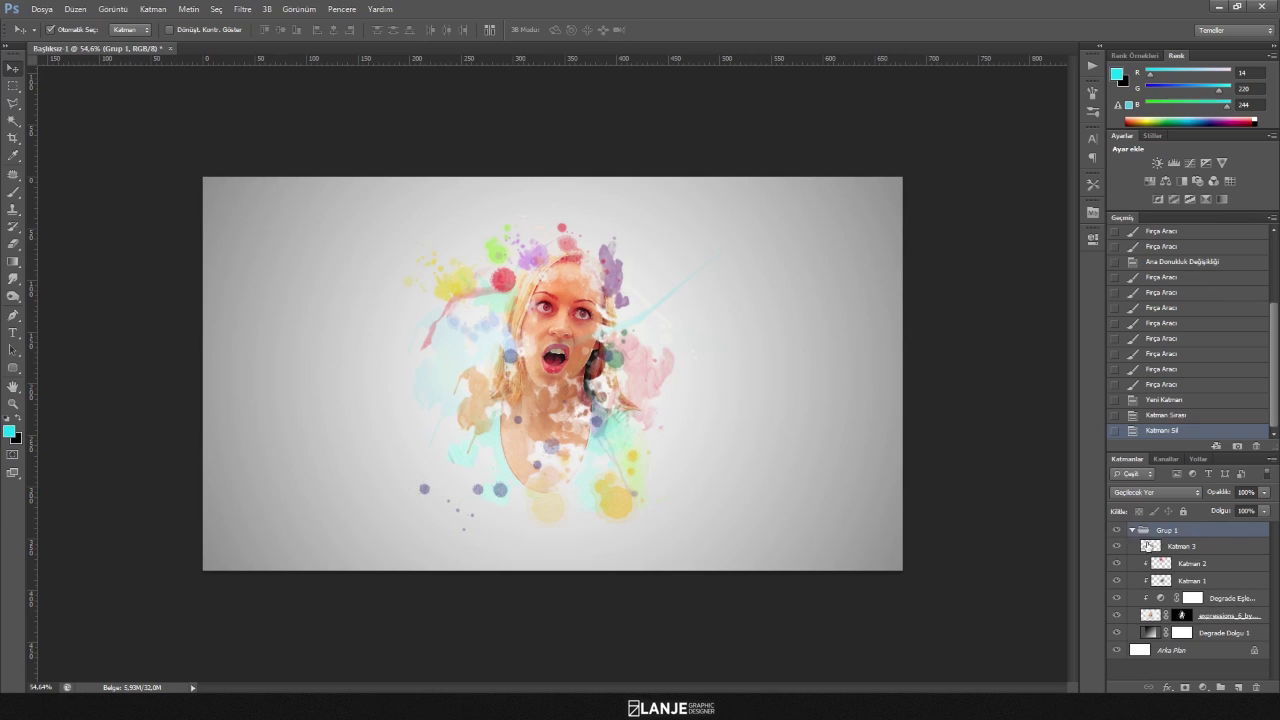
left_click(1132, 530)
left_click(1194, 659)
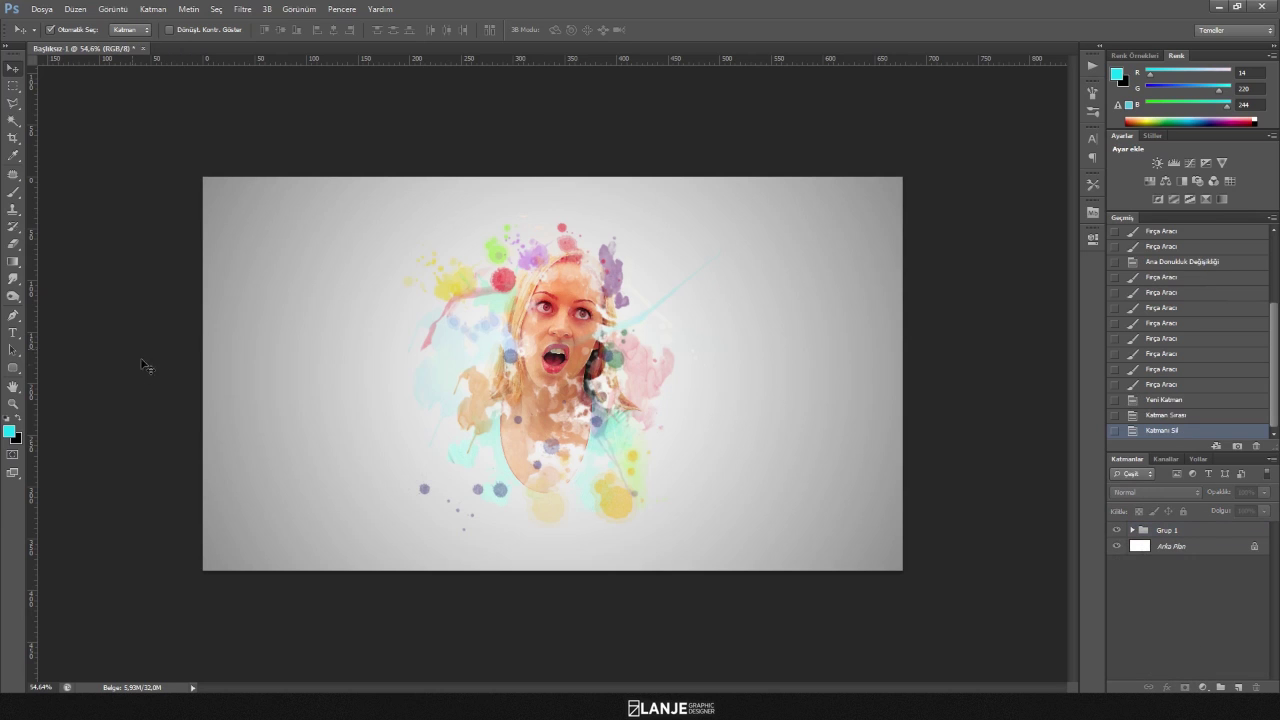
Place a Horizontal Type insertion point on the canvas, creating text layer Katman 4.
key("t")
left_click(480, 400)
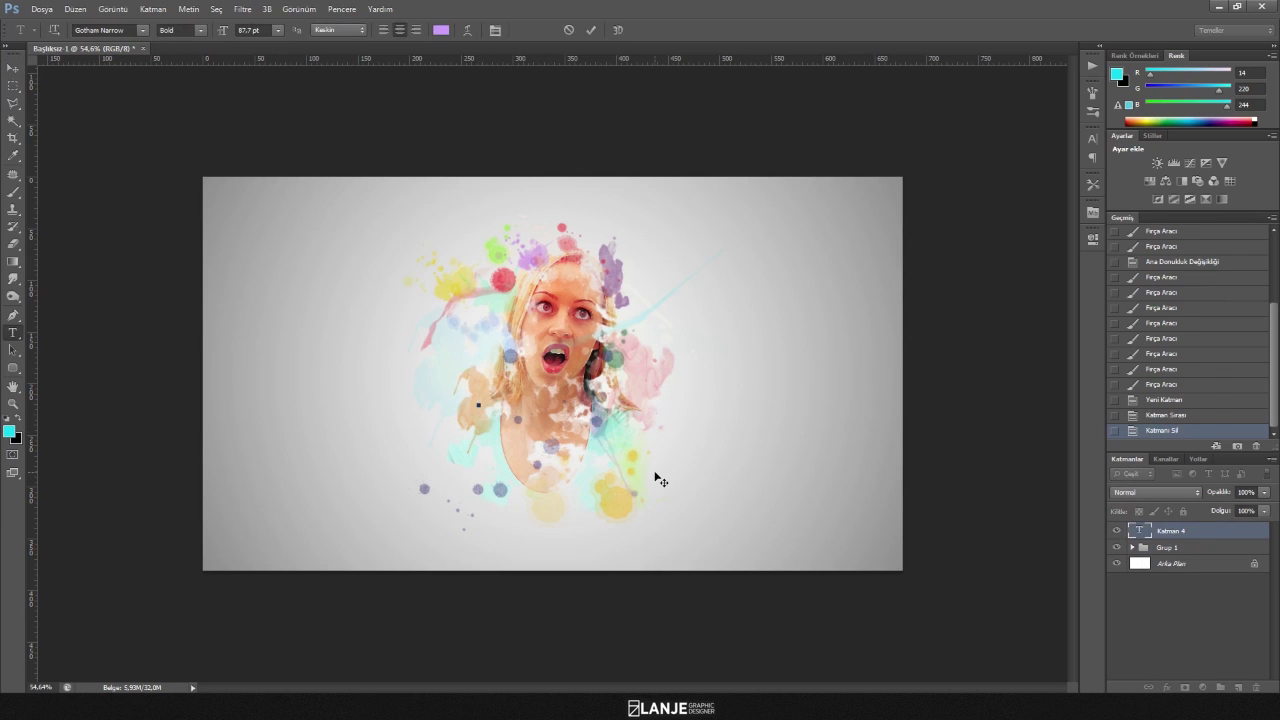